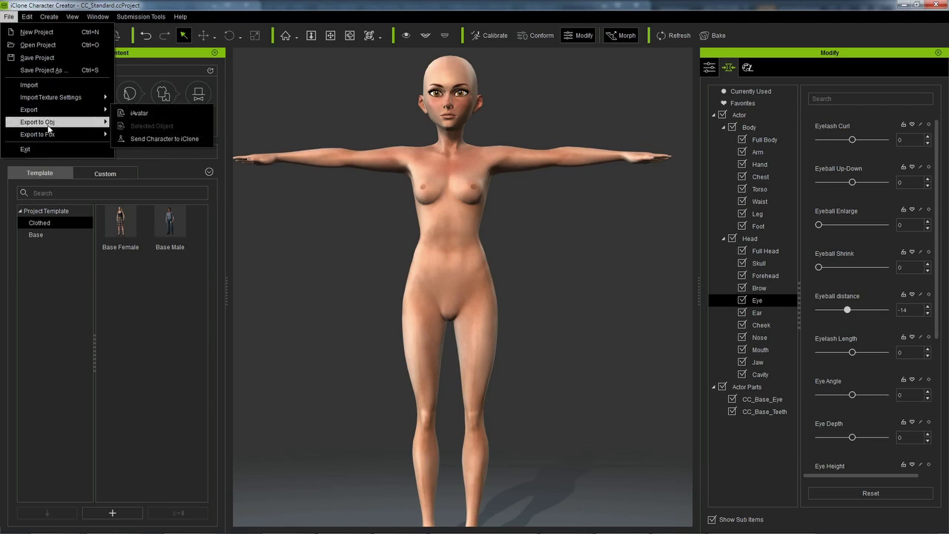
Step: Look over the Export to Obj and Export to Fbx options for the character without exporting
mouse_move(50, 136)
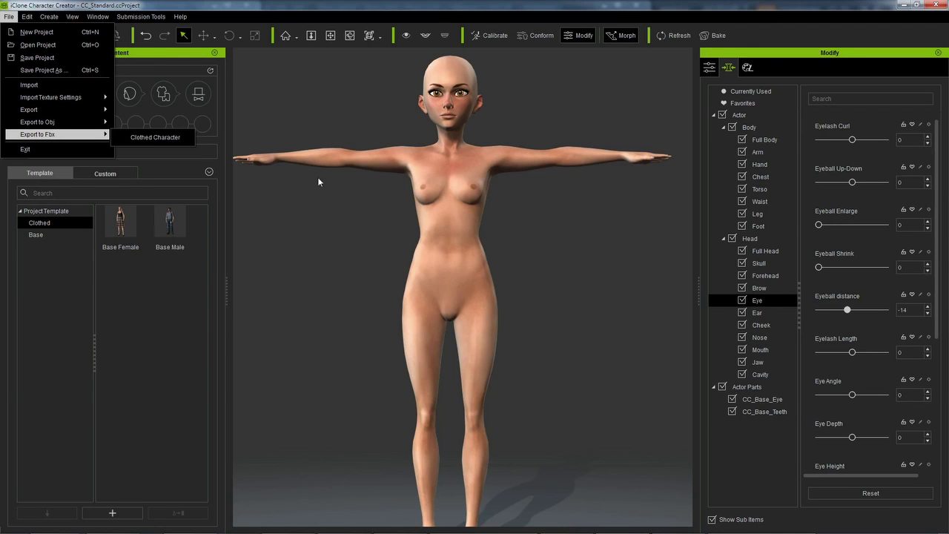
left_click(340, 225)
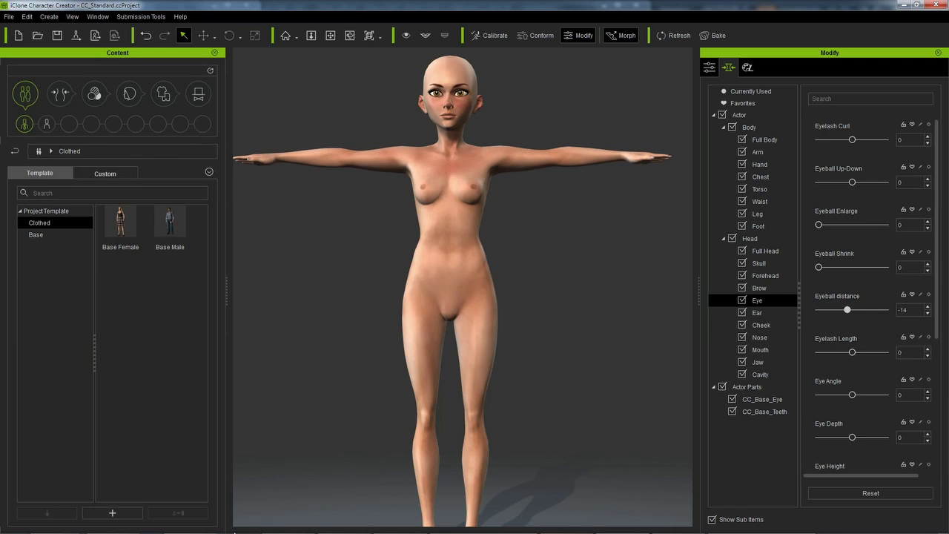
Step: Switch to the browser and view the beginning of the Reallusion custom-outfit page
mouse_move(194, 513)
left_click(113, 526)
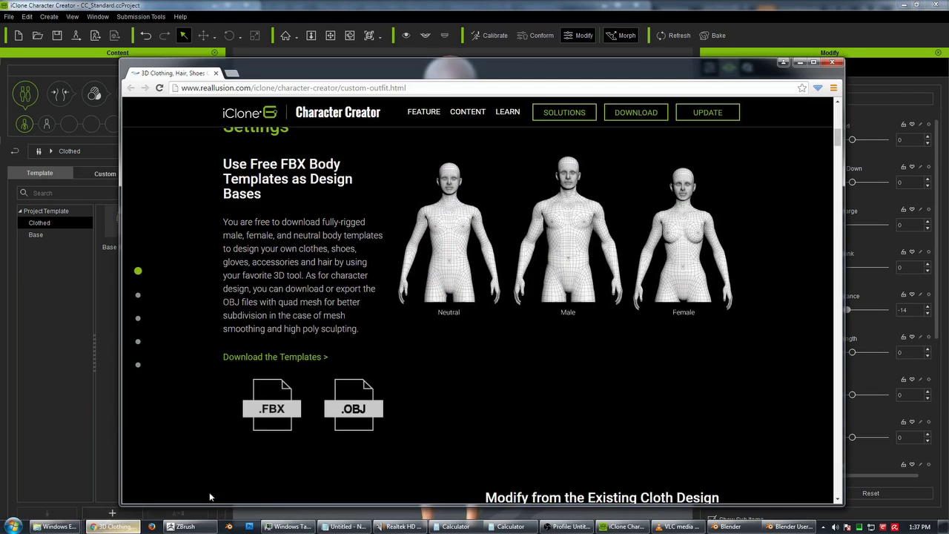
scroll(507, 330, "up", 10)
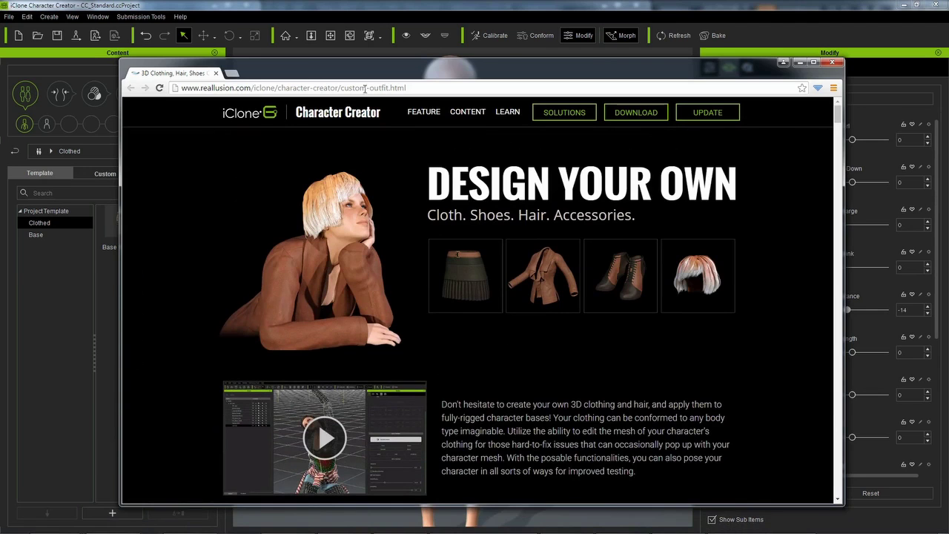
Step: Switch to the Notepad note holding the custom-outfit page address and shrink its window to fit that line
left_click(343, 531)
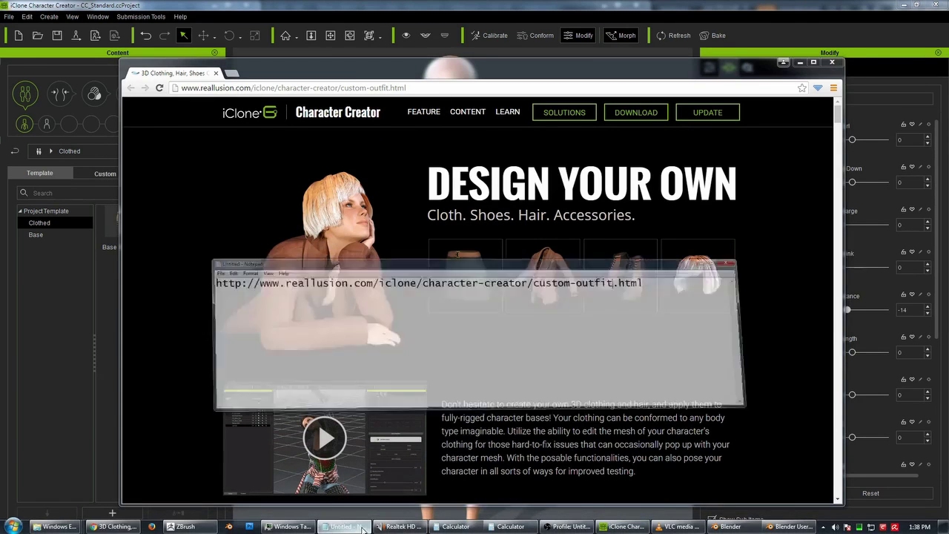
left_click(525, 299)
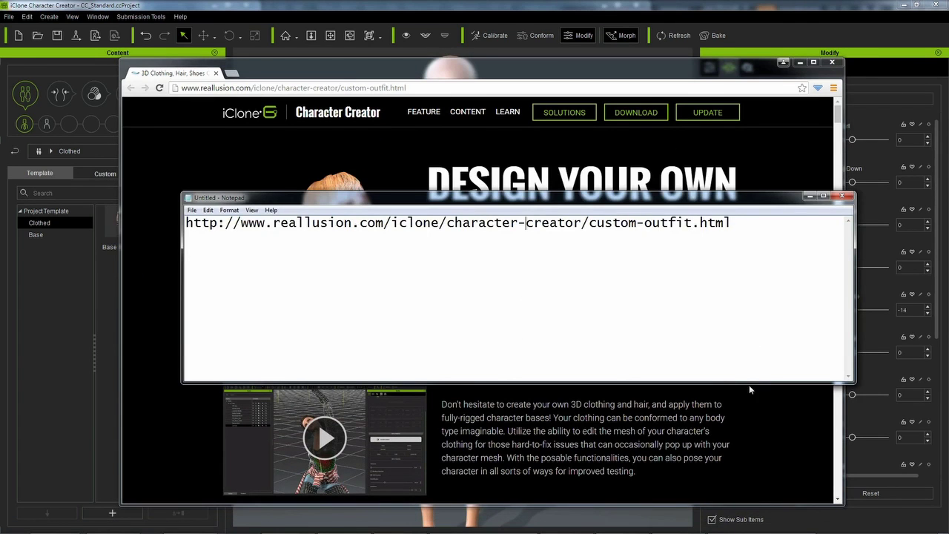
left_click_drag(747, 384, 745, 263)
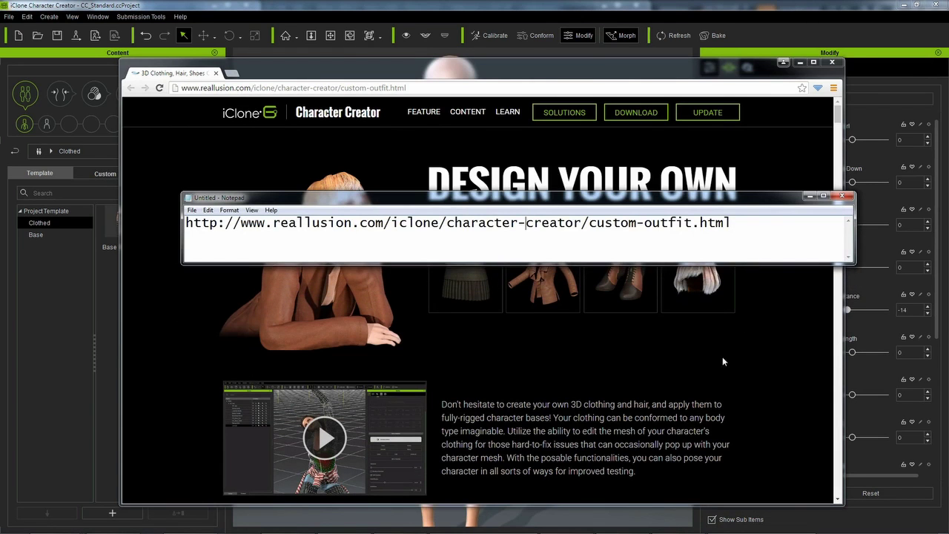
Step: Return to the custom-outfit web page and view the Cloth Design section with the free body templates
left_click(707, 392)
scroll(673, 316, "down", 7)
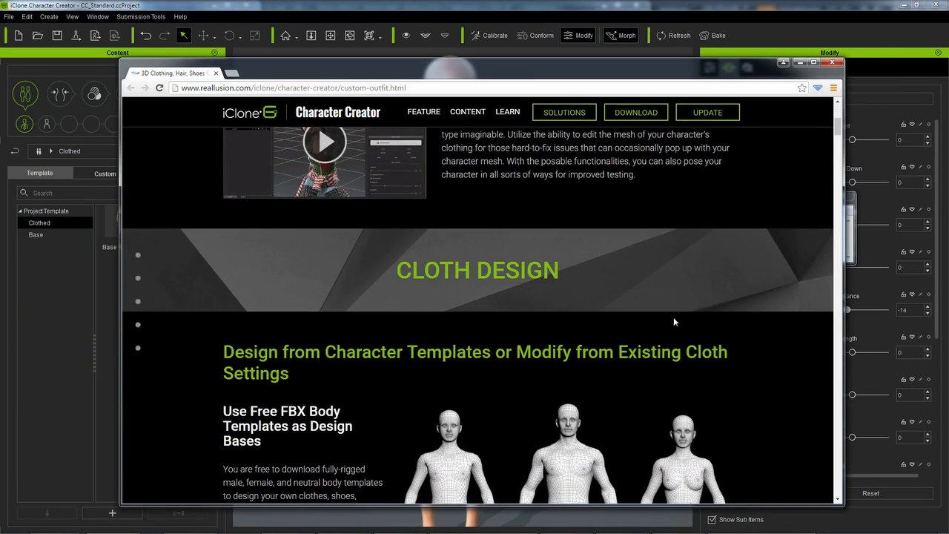
scroll(677, 313, "down", 1)
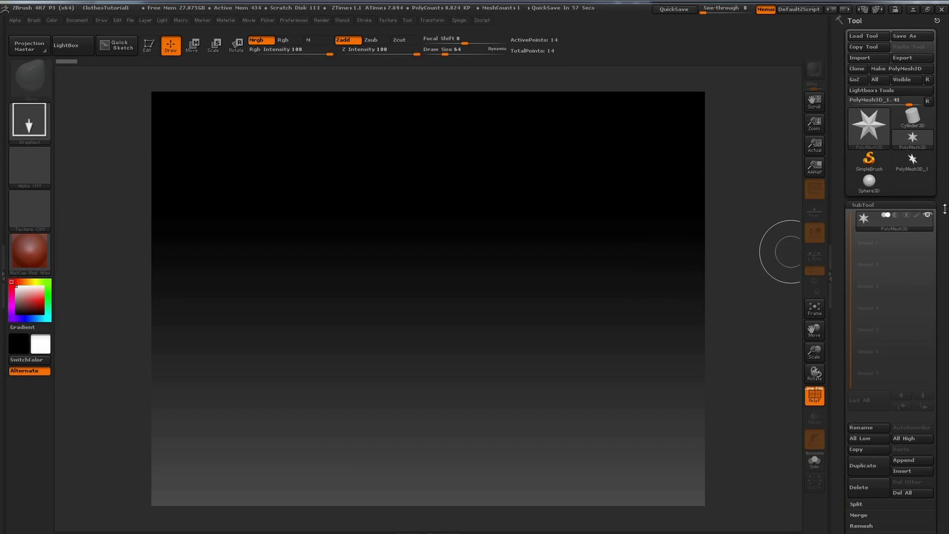
Step: Start importing a mesh in ZBrush and go to the folder E:\DocumentsB\work\realCC\Adventurer\Data\tutorial
left_click(867, 59)
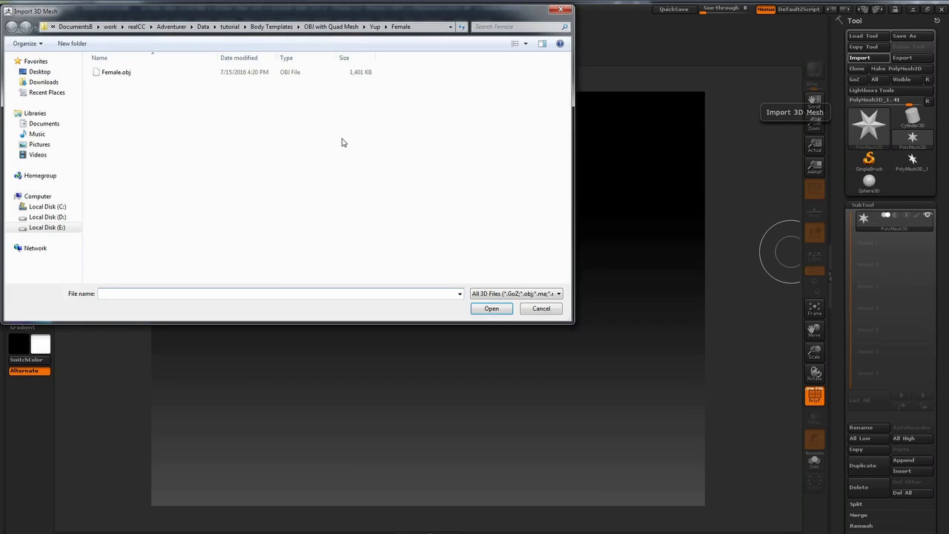
left_click(432, 27)
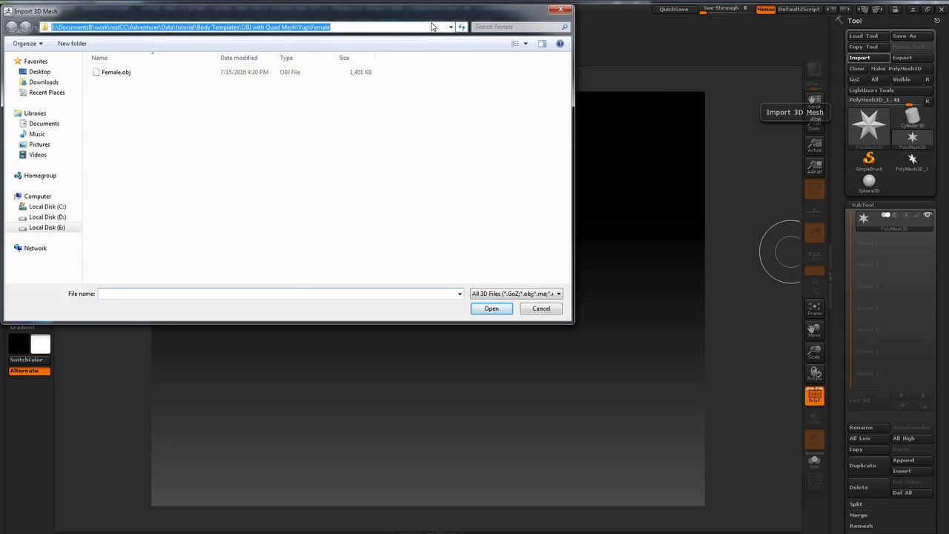
type("E:\\DocumentsB\\work\\realCC\\Adventurer\\Data\\tutorial")
key("Return")
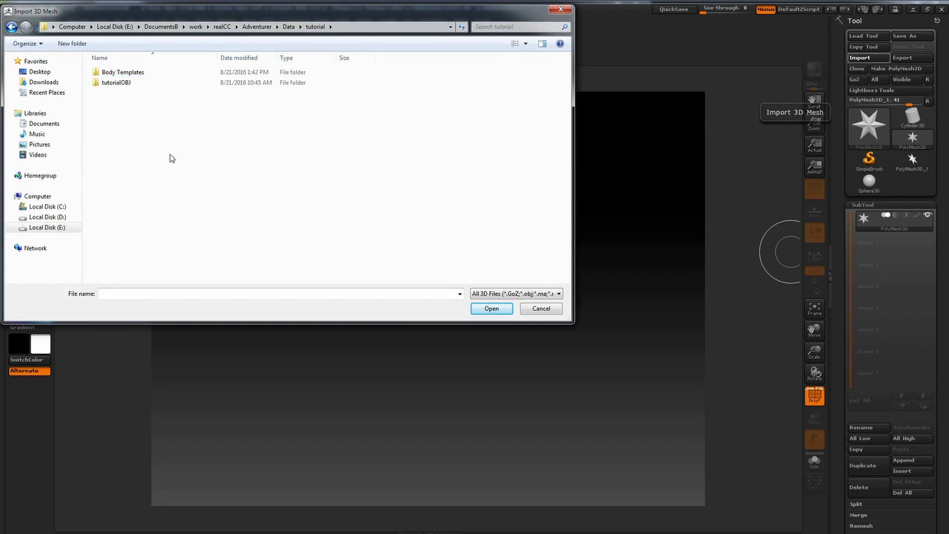
Step: Import Female.obj from the Body Templates, OBJ with Quad Mesh, Yup, Female folder
double_click(128, 77)
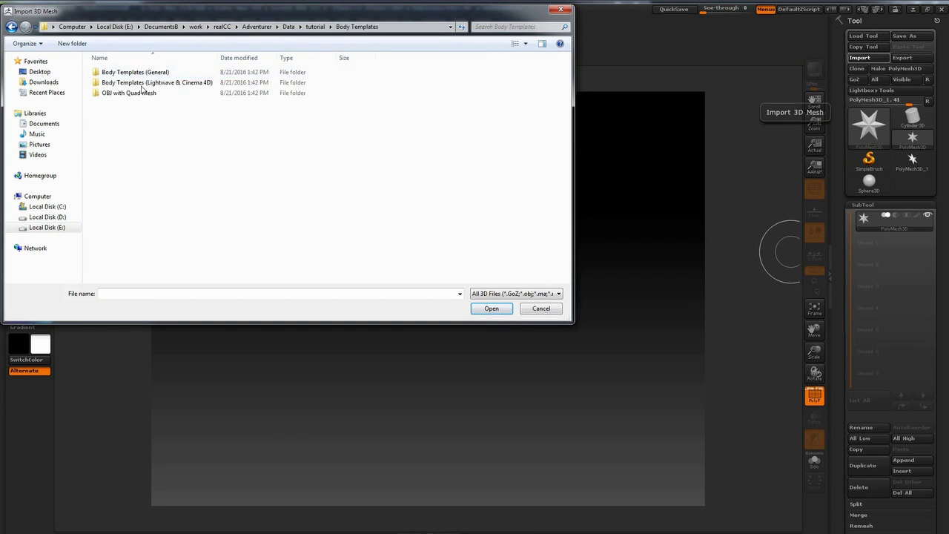
double_click(131, 94)
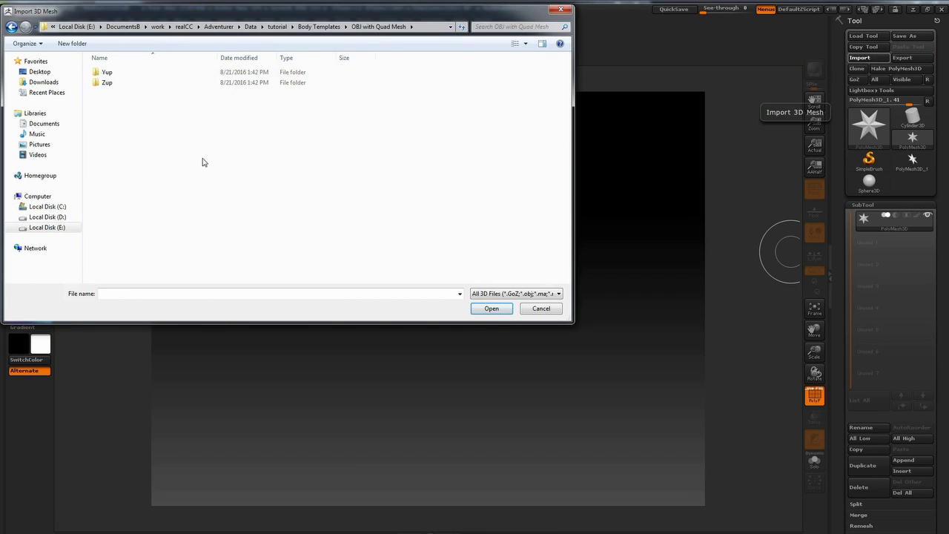
double_click(105, 72)
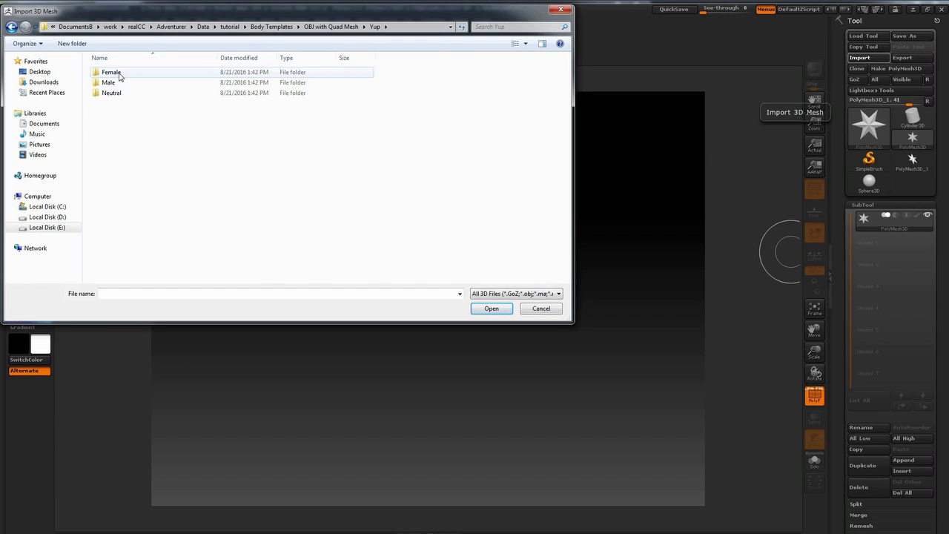
double_click(118, 74)
double_click(119, 74)
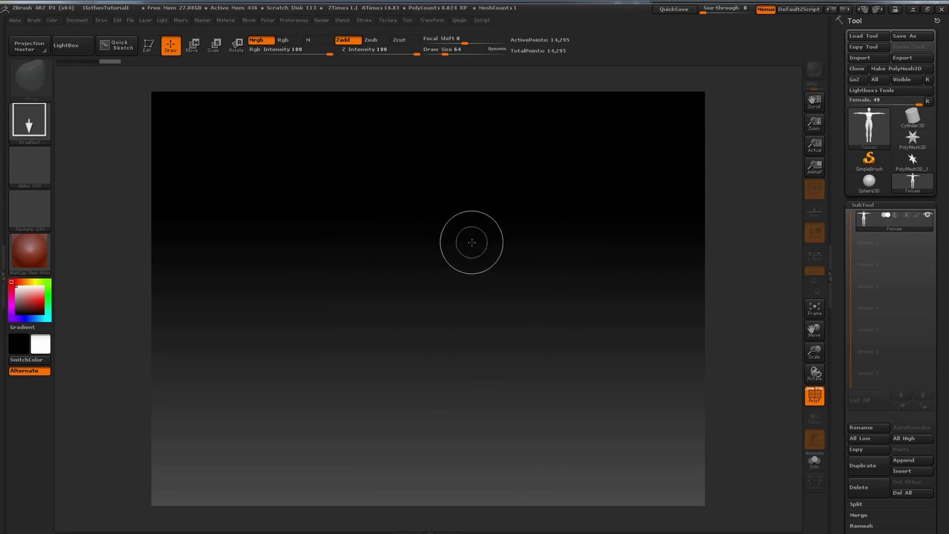
Step: Draw the imported female mesh on the canvas and enter Edit mode
left_click_drag(471, 242, 477, 462)
key("t")
left_click_drag(642, 260, 622, 329, "alt")
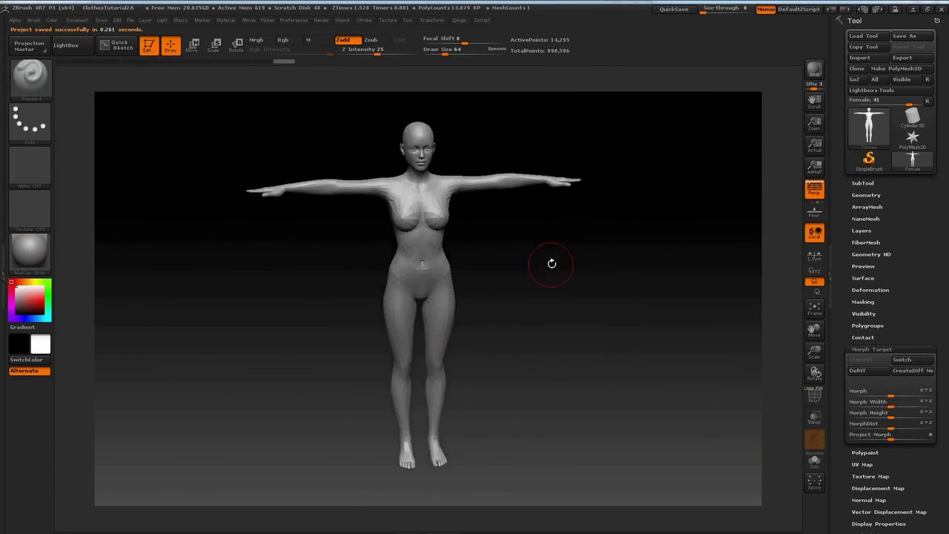
Step: Raise the body mesh to its highest subdivision level and mask areas of its upper body
key("d")
left_click_drag(546, 238, 547, 300, "alt")
left_click_drag(551, 187, 551, 237, "alt")
left_click_drag(316, 168, 538, 408, "ctrl")
left_click_drag(453, 223, 656, 317, "ctrl")
Step: Load the SelectLasso, SelectRect and MaskLasso brushes, skipping their notes until the next restart
key("b")
key("s")
key("l")
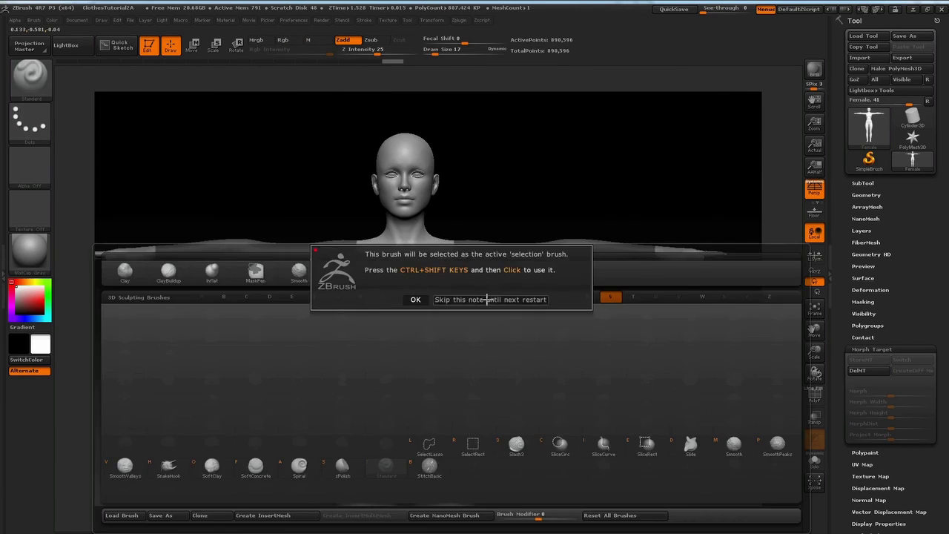
left_click(485, 299)
key("b")
key("s")
key("r")
key("b")
key("m")
key("l")
left_click(534, 348)
Step: Extend the mask over the torso and arms, leaving the head, neck and hands unmasked
left_click_drag(536, 350, 563, 299, "alt")
mouse_move(517, 258)
left_mouse_down("ctrl")
mouse_move(553, 167)
mouse_move(411, 214)
mouse_move(382, 241)
left_mouse_up("ctrl")
mouse_move(652, 285)
left_mouse_down()
mouse_move(595, 281)
mouse_move(653, 285)
left_mouse_up()
Step: Set the draw size to 13 and paint the mask's lower edge around the back of the hips with MaskPen
key("b")
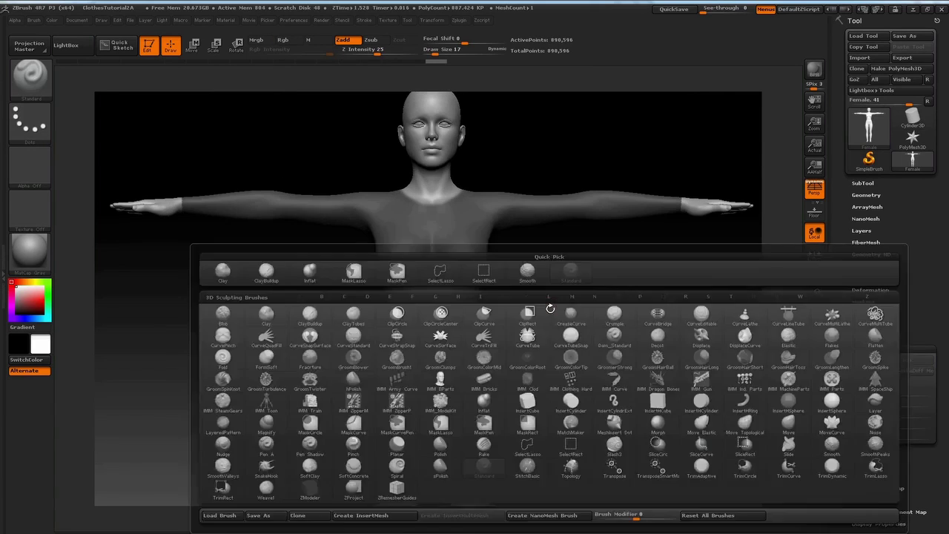
key("space")
left_click_drag(449, 346, 445, 346)
left_click_drag(578, 333, 572, 360, "alt")
key("space")
key("space")
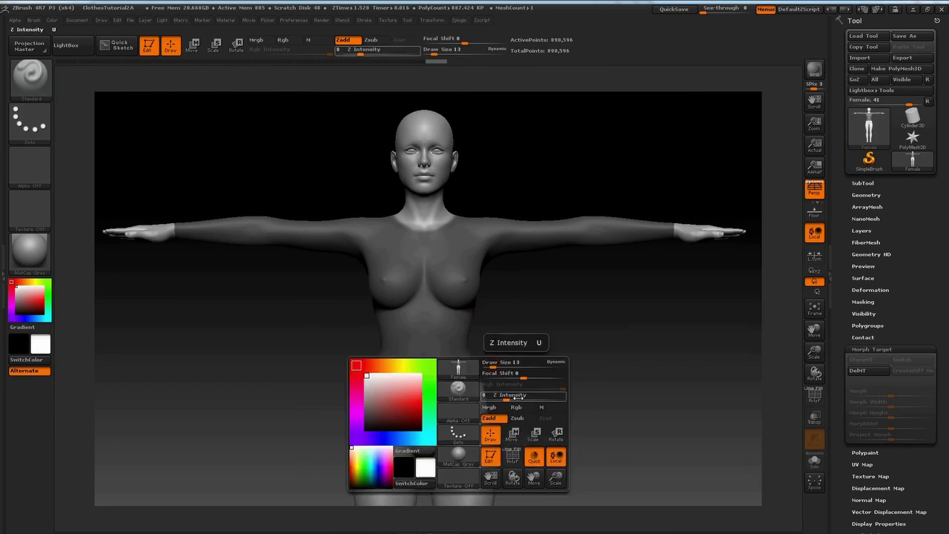
mouse_move(540, 397)
left_mouse_down("alt")
mouse_move(572, 368)
mouse_move(572, 354)
left_mouse_up("alt")
mouse_move(421, 342)
left_mouse_down("ctrl")
mouse_move(454, 333)
mouse_move(563, 341)
left_mouse_up("ctrl")
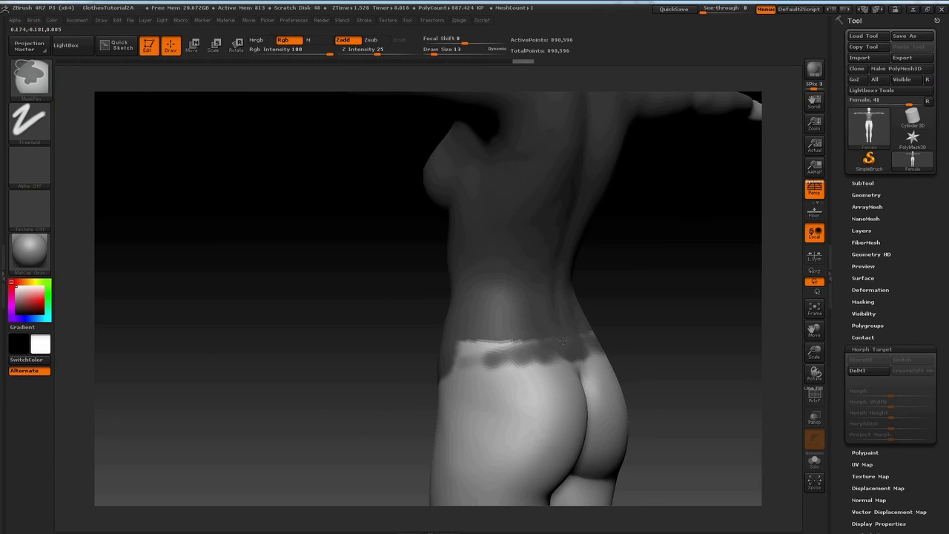
left_click_drag(497, 363, 571, 334)
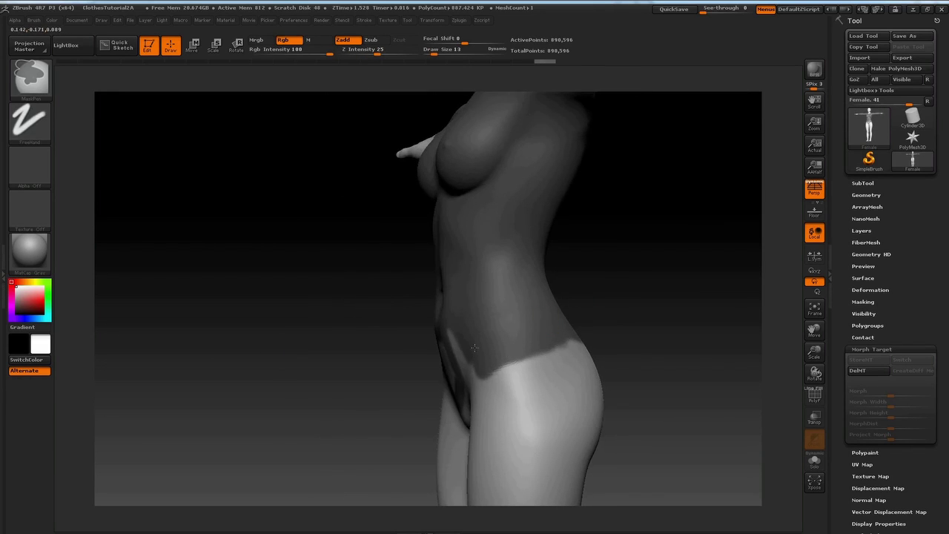
Step: Set the draw size to 11 and shape the mask's front hip line around the pointed centre flap
left_click_drag(475, 347, 482, 349)
key("space")
left_click_drag(559, 344, 557, 343)
left_click_drag(652, 356, 568, 383)
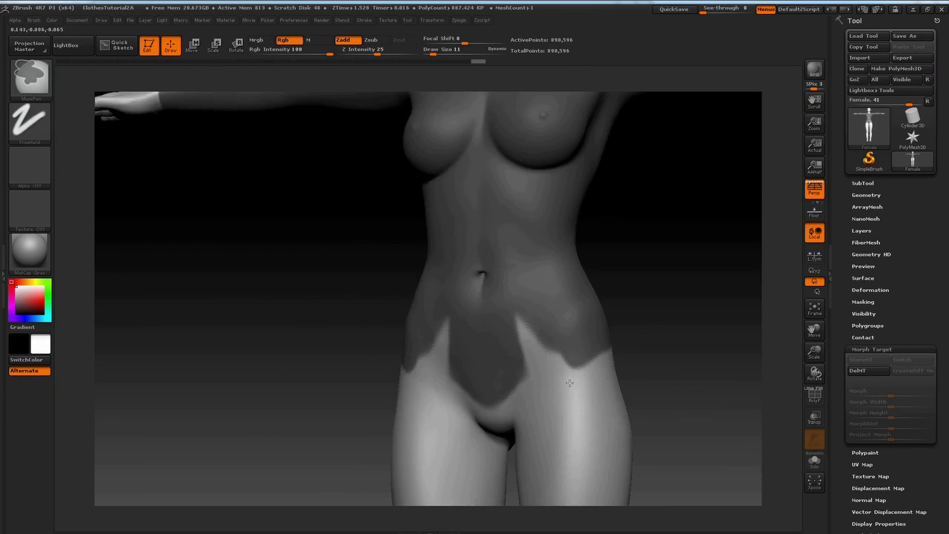
left_click_drag(682, 348, 563, 363)
left_click_drag(704, 296, 550, 281)
Step: Clean up the mask's slanted cut-outs between the hips and the centre flap
left_click_drag(519, 336, 567, 333, "ctrl+alt")
mouse_move(689, 319)
left_mouse_down()
mouse_move(445, 345)
mouse_move(407, 358)
left_mouse_up()
left_click_drag(571, 311, 636, 295)
left_click_drag(451, 367, 460, 353, "ctrl")
Step: Set the draw size to 8 and refine the mask edges beside the centre flap
key("space")
left_click_drag(428, 382, 424, 381)
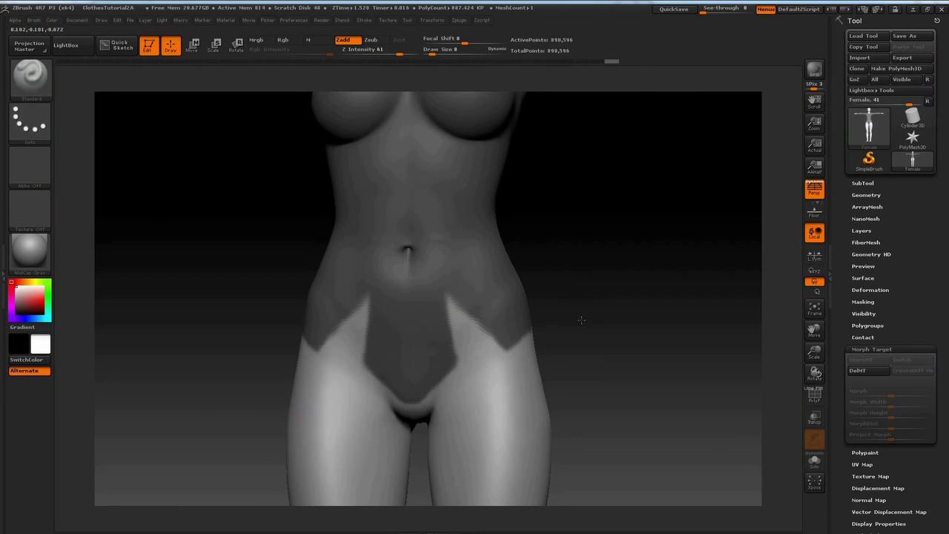
left_click_drag(580, 320, 608, 320)
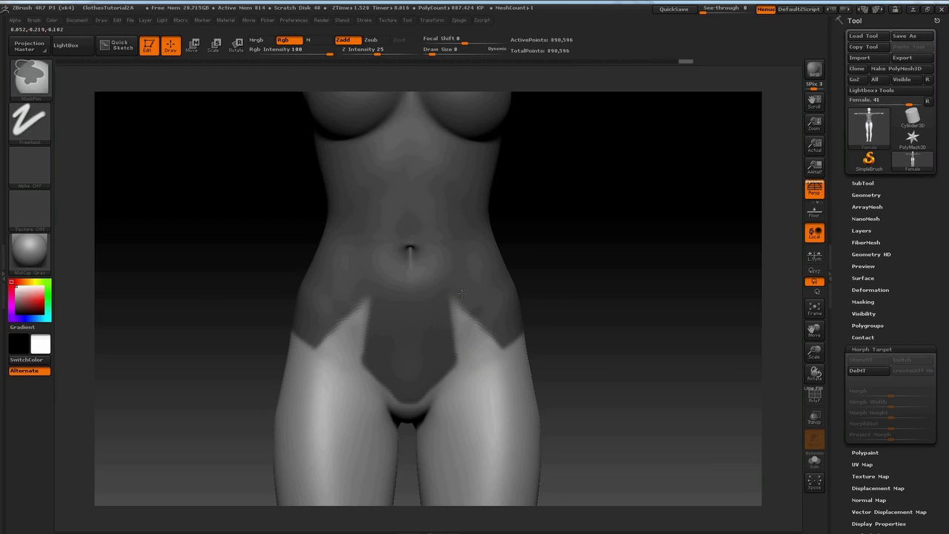
left_click_drag(442, 342, 454, 357, "ctrl")
mouse_move(589, 415)
left_mouse_down("alt")
mouse_move(589, 360)
mouse_move(589, 416)
left_mouse_up("alt")
left_click_drag(460, 267, 474, 312, "ctrl")
left_click_drag(697, 275, 610, 339)
Step: Extract the masked area with a thickness of 0.01 and accept it as a new subtool
left_click(863, 183)
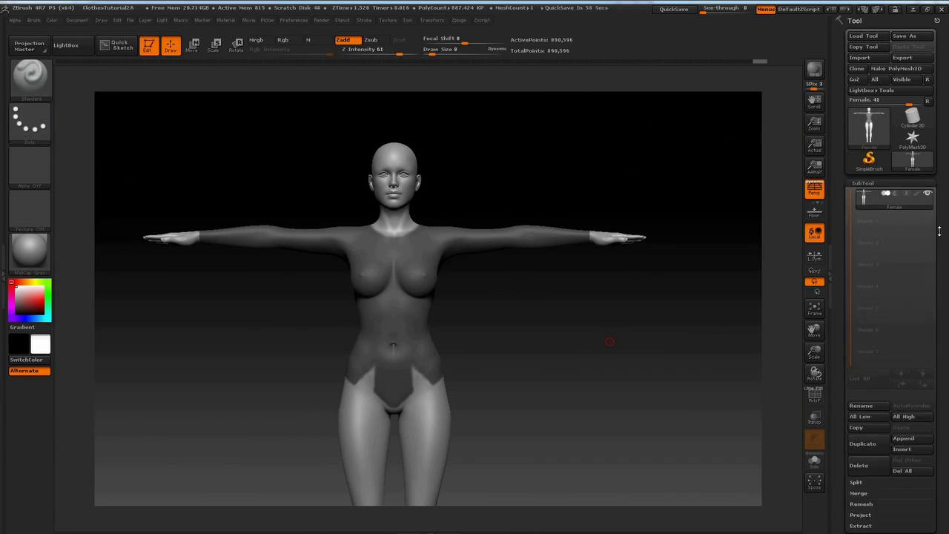
left_click_drag(938, 230, 939, 133)
left_click(866, 430)
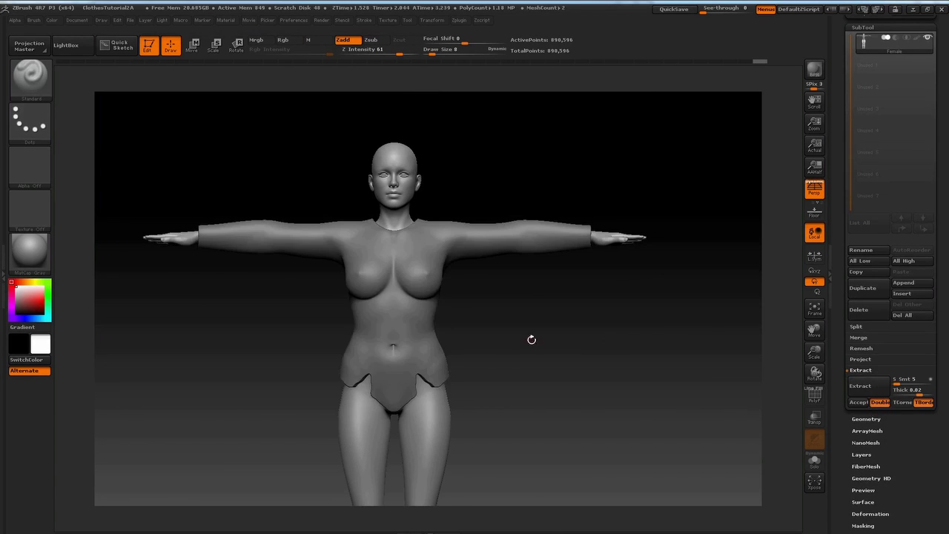
left_click_drag(539, 367, 573, 314, "alt")
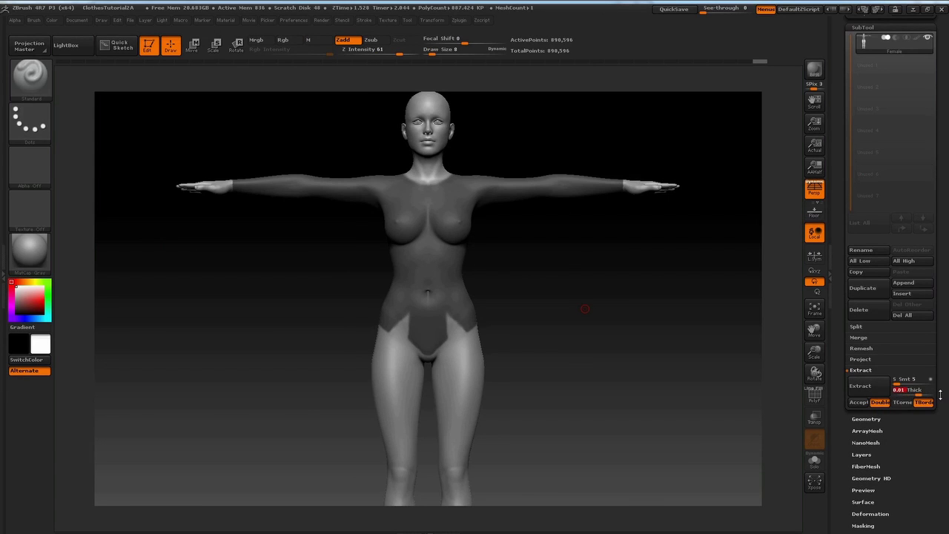
left_click(874, 393)
left_click(861, 402)
left_click_drag(571, 273, 722, 191)
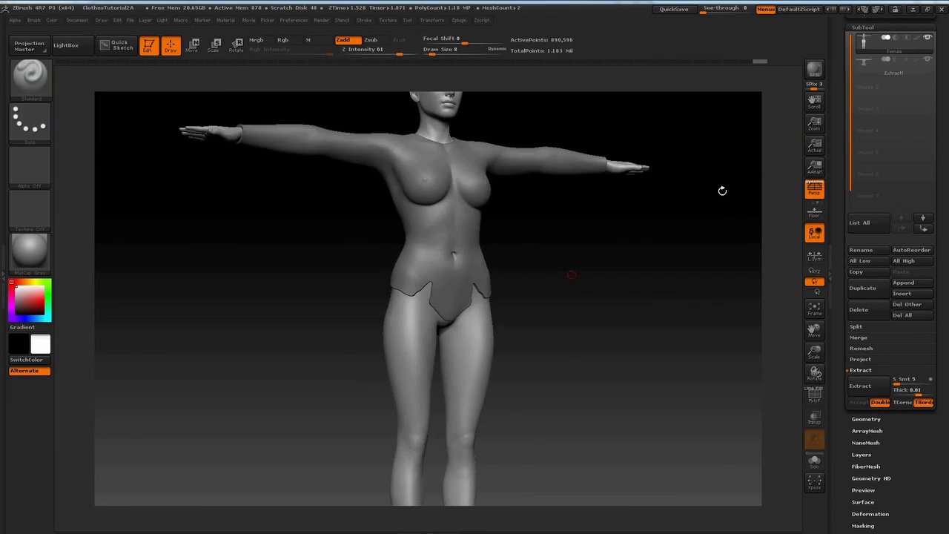
Step: Select the extracted garment subtool and smooth its surface over the breasts and navel
left_click(878, 65)
left_click_drag(601, 327, 551, 282, "shift")
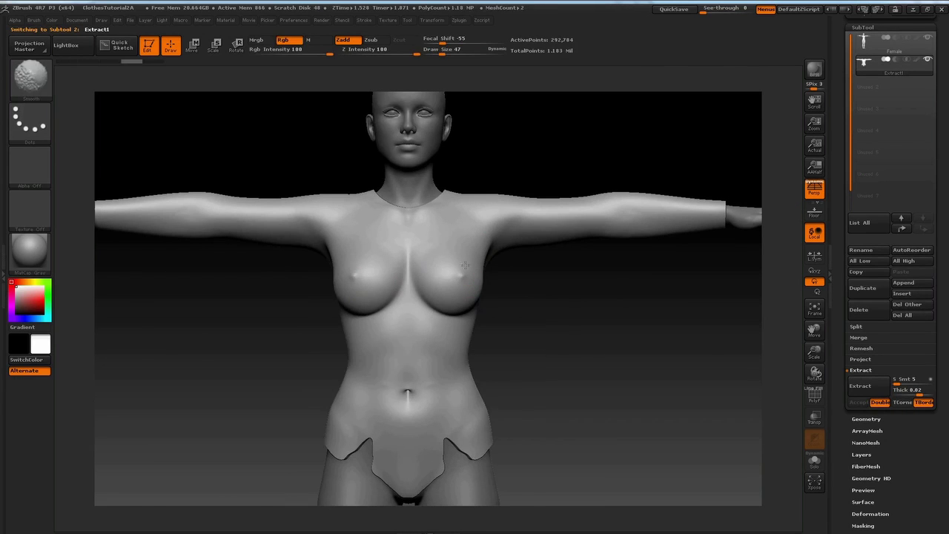
mouse_move(424, 399)
left_mouse_down()
mouse_move(455, 348)
mouse_move(555, 293)
mouse_move(608, 293)
left_mouse_up()
Step: Set the draw size to 56 and adjust the garment around the hips with the Move brush
key("space")
left_click_drag(451, 299, 449, 299)
mouse_move(519, 316)
left_mouse_down()
mouse_move(510, 316)
mouse_move(572, 315)
mouse_move(543, 322)
mouse_move(578, 334)
left_mouse_up()
left_click_drag(434, 341, 435, 343)
left_click_drag(563, 326, 512, 326, "shift")
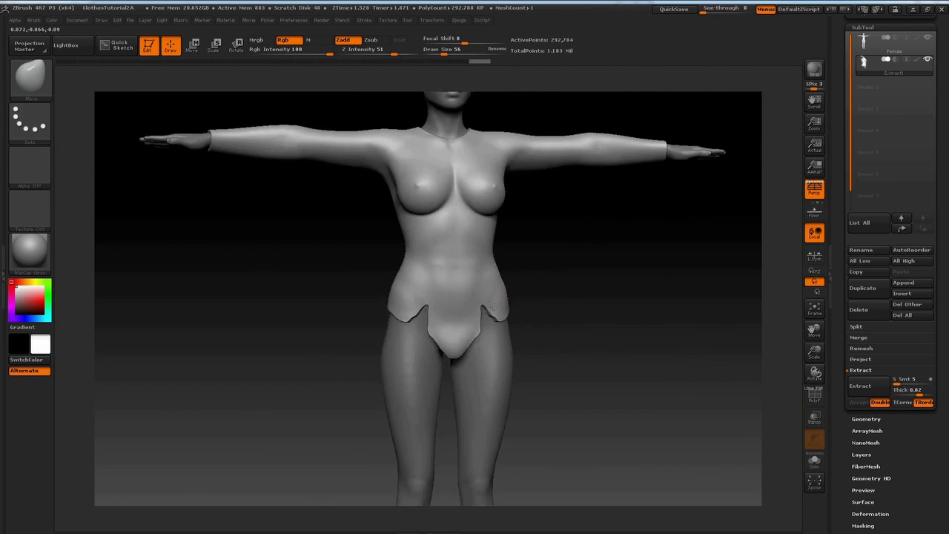
left_click_drag(489, 289, 496, 286)
left_click_drag(563, 319, 519, 322)
Step: Undo the first clay stroke and fill the garment between and below the breasts with the Clay brush
key("b")
key("h")
key("p")
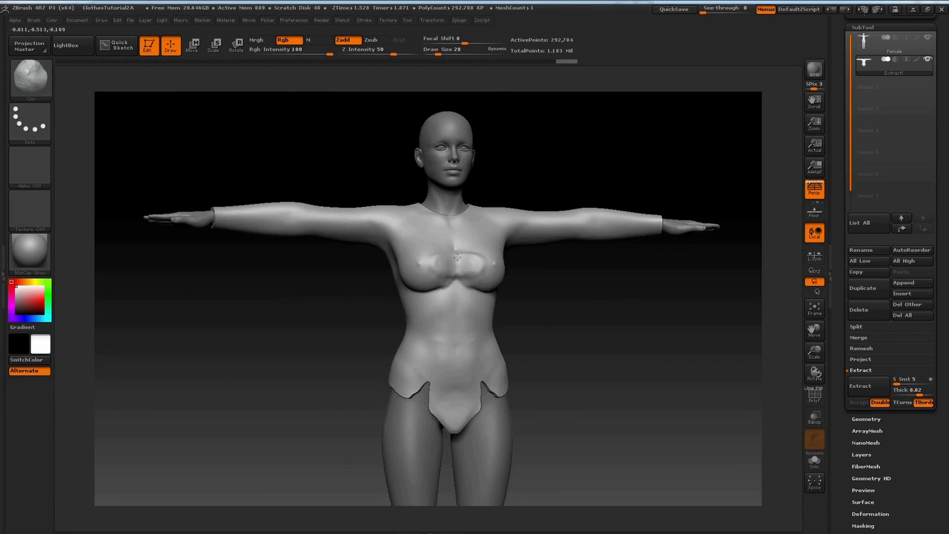
key("ctrl+z")
mouse_move(564, 319)
left_mouse_down()
mouse_move(511, 319)
mouse_move(563, 319)
mouse_move(457, 290)
left_mouse_up()
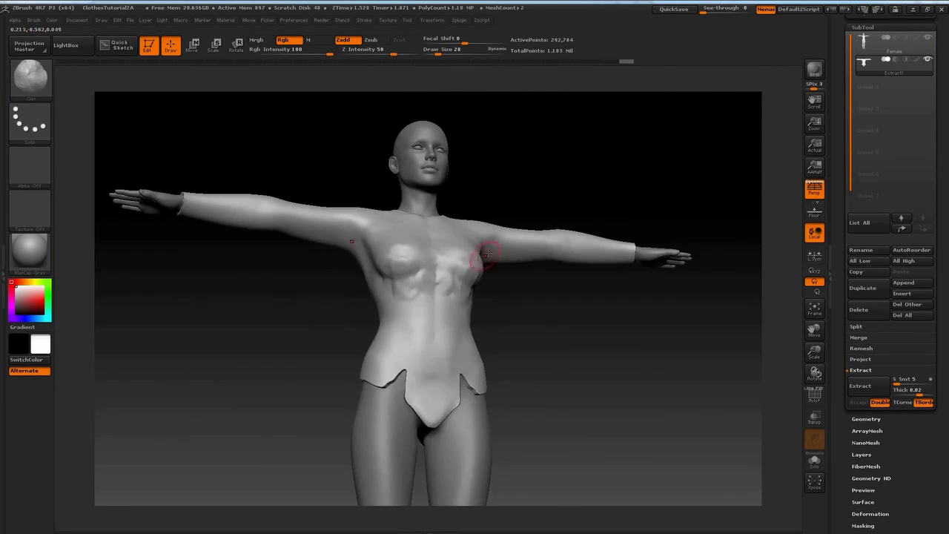
Step: Smooth the built-up chest of the garment and flatten it with the hPolish brush
left_click_drag(485, 254, 470, 268, "shift")
mouse_move(593, 312)
left_mouse_down("shift")
mouse_move(519, 311)
mouse_move(462, 282)
mouse_move(519, 282)
left_mouse_up("shift")
left_click_drag(445, 282, 423, 270)
mouse_move(579, 296)
left_mouse_down()
mouse_move(527, 296)
mouse_move(579, 297)
left_mouse_up()
left_click_drag(452, 259, 437, 276)
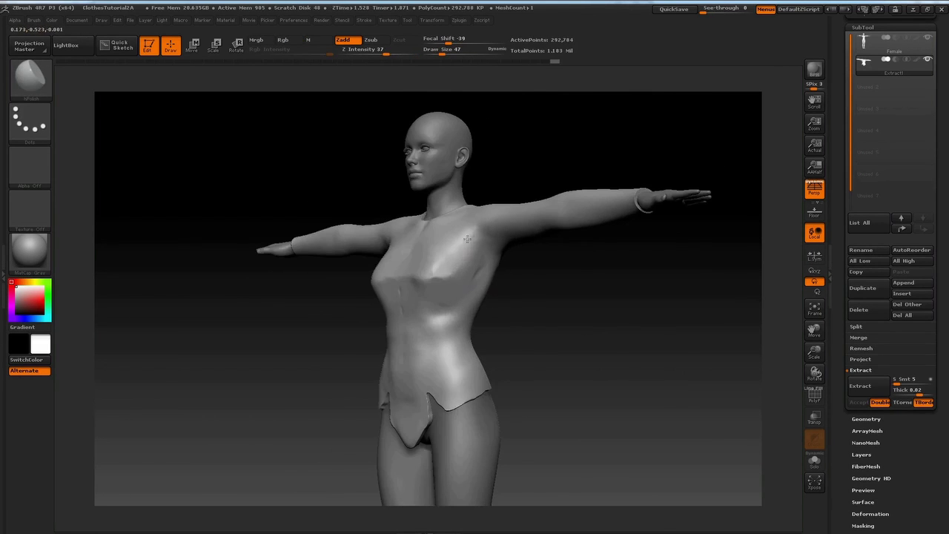
Step: Smooth the garment's bust and reshape it and the waist with the Move brush
left_click_drag(548, 297, 601, 296)
left_click_drag(463, 275, 460, 276, "shift")
key("b")
key("m")
key("v")
mouse_move(460, 276)
right_mouse_down()
mouse_move(423, 269)
mouse_move(451, 297)
mouse_move(463, 290)
right_mouse_up()
left_click_drag(464, 290, 449, 293)
right_click_drag(474, 356, 484, 324)
mouse_move(593, 296)
right_mouse_down()
mouse_move(541, 269)
mouse_move(578, 282)
right_mouse_up()
Step: Flatten the front of the garment's bust with the hPolish brush
key("b")
key("h")
key("p")
left_click_drag(475, 260, 460, 267)
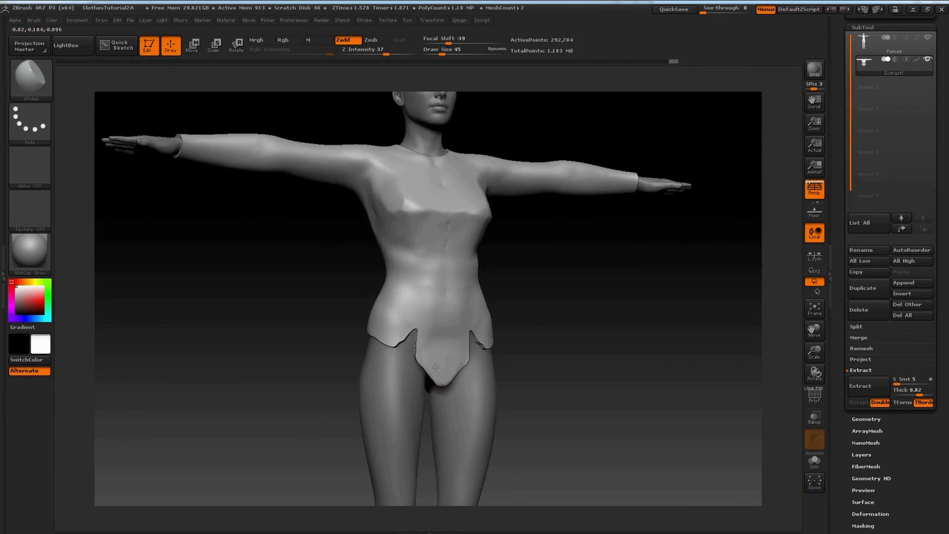
right_click_drag(548, 327, 581, 318)
key("b")
key("s")
key("c")
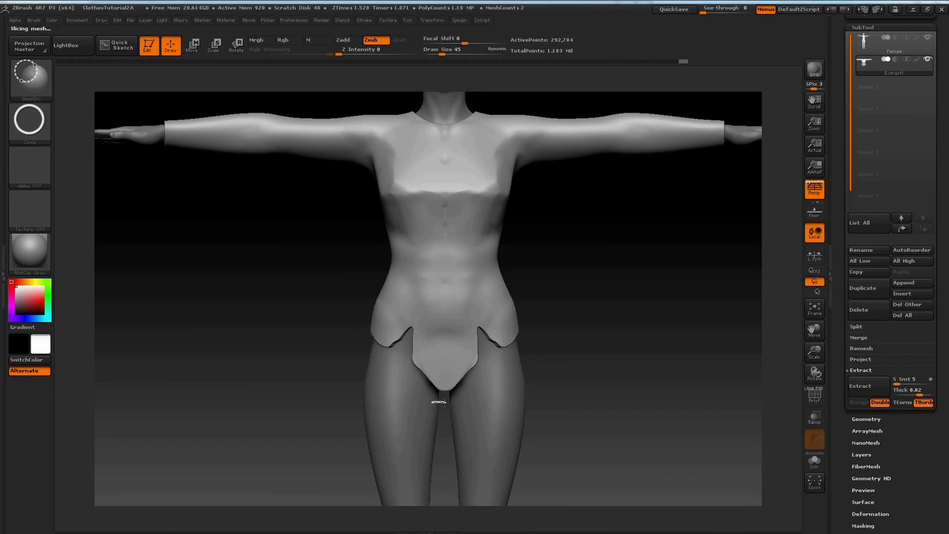
key("b")
key("s")
key("c")
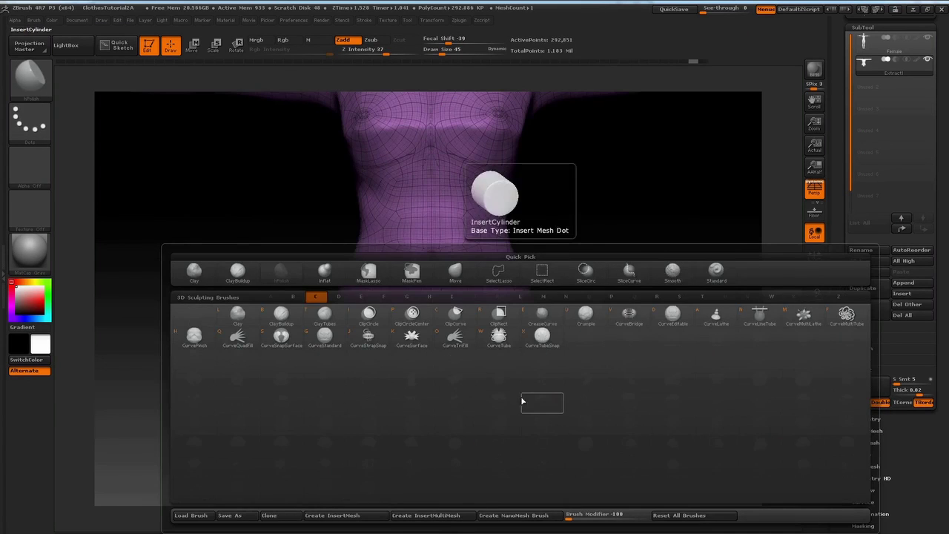
Step: Clip the garment's front hem with the ClipCurve brush so the side flaps end in clean diagonal edges beside the centre panel
key("v")
mouse_move(553, 311)
left_mouse_down("ctrl+shift")
mouse_move(494, 348)
mouse_move(432, 412)
left_mouse_up("ctrl+shift")
left_click_drag(527, 352, 421, 343, "alt")
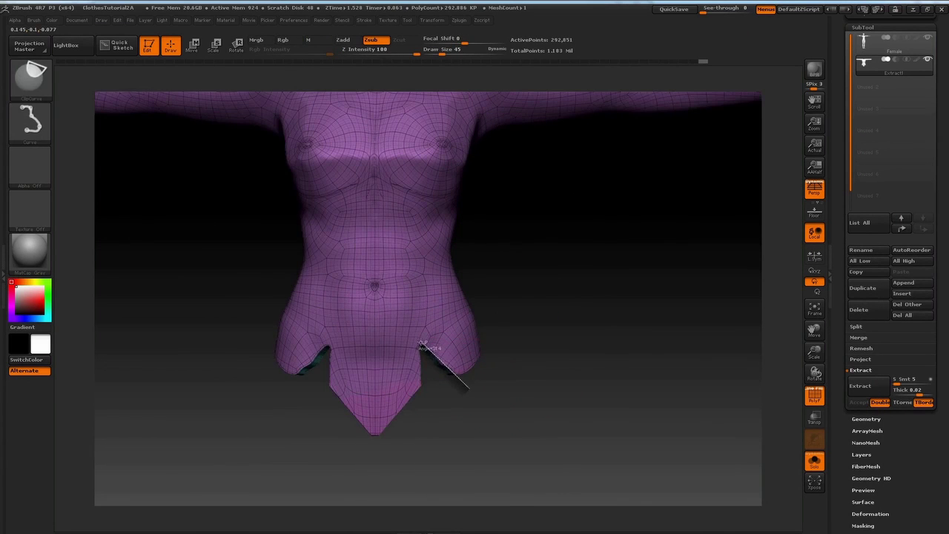
left_click_drag(419, 407, 420, 415, "ctrl+shift")
mouse_move(475, 444)
right_mouse_down()
mouse_move(476, 407)
mouse_move(478, 442)
right_mouse_up()
right_click_drag(478, 442, 553, 405, "alt")
left_click_drag(505, 354, 449, 418, "ctrl+shift")
right_click_drag(461, 386, 521, 357)
left_click_drag(521, 356, 567, 332, "ctrl+shift")
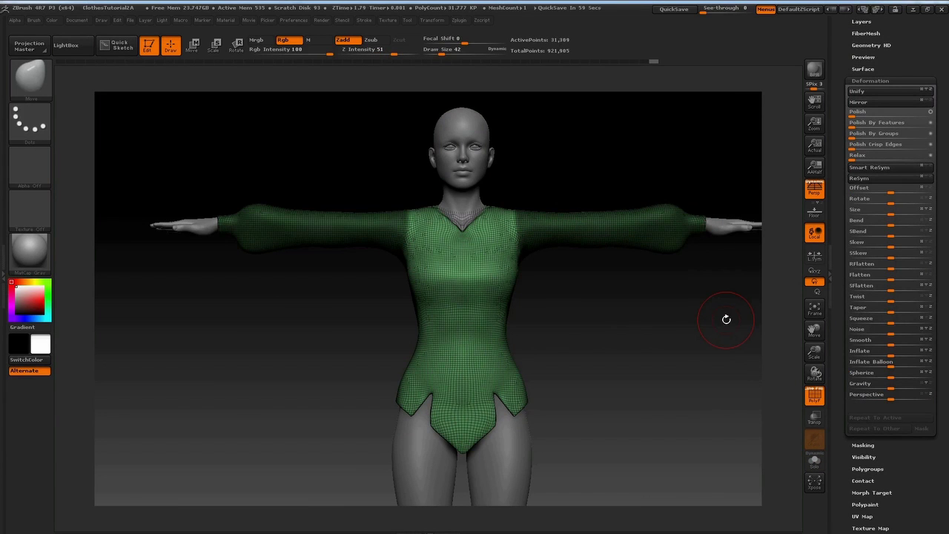
Step: Assign the masked sleeves to their own polygroup and clear the mask
scroll(938, 229, "down", 5)
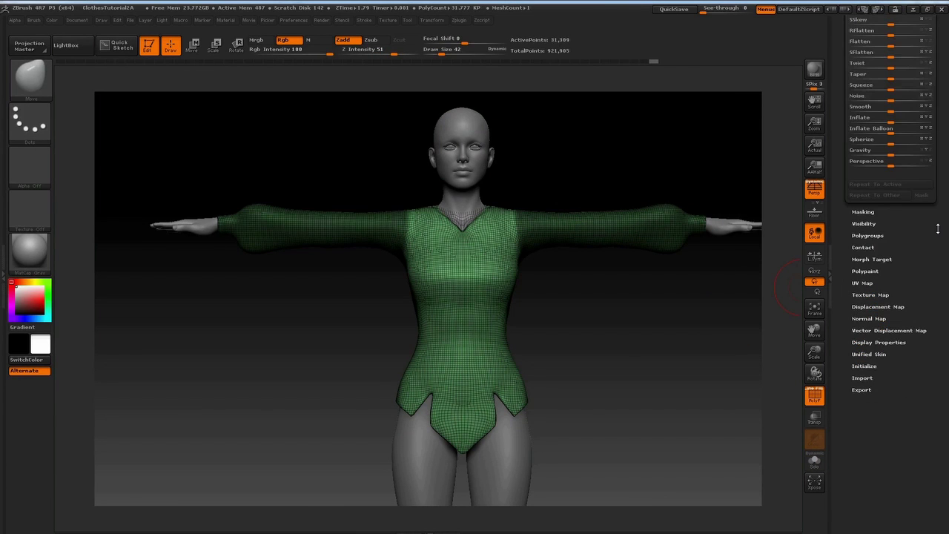
left_click(864, 237)
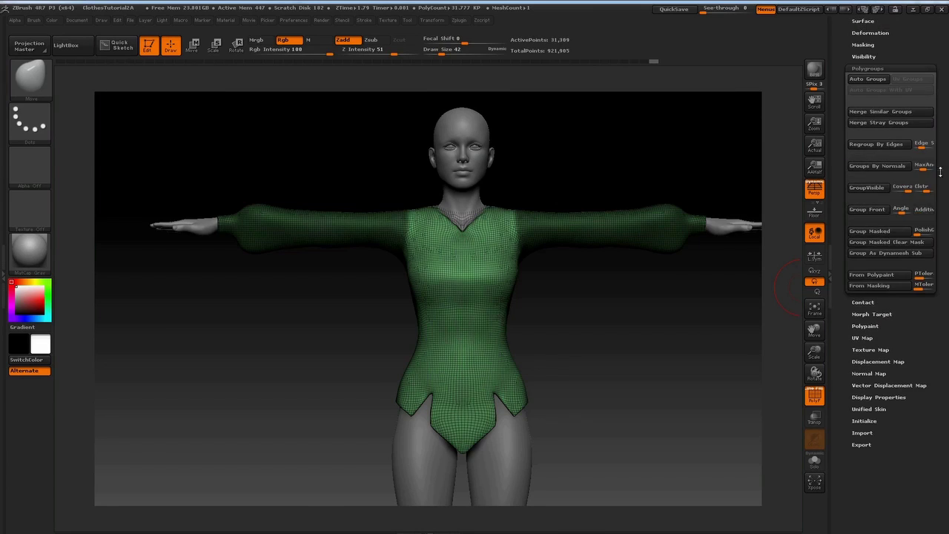
left_click(869, 231)
left_click(598, 322, "ctrl")
left_click_drag(598, 322, 616, 341, "ctrl")
left_click_drag(597, 321, 653, 299)
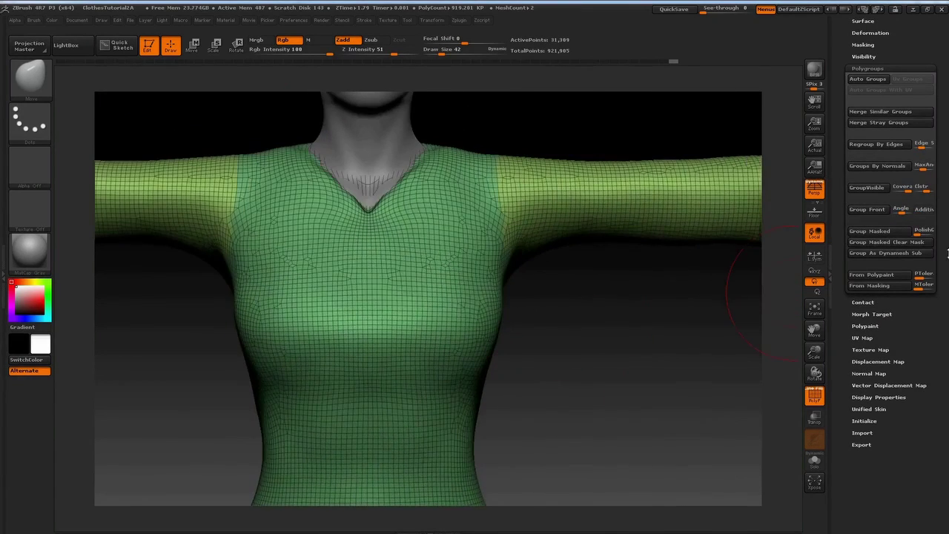
Step: Split the garment into separate torso and sleeve subtools with Groups Split
left_click_drag(945, 230, 945, 497)
left_click(862, 182)
left_click_drag(947, 265, 947, 175)
left_click_drag(712, 290, 771, 252, "alt")
left_click(857, 387)
left_click(910, 398)
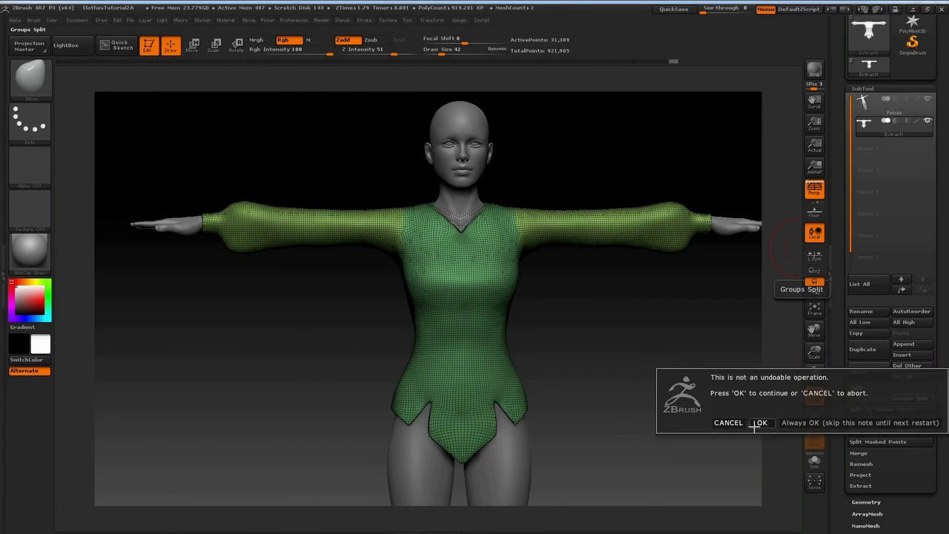
left_click(760, 424)
Step: Isolate the torso subtool and close its open holes
left_click(814, 461)
scroll(865, 314, "down", 5)
left_click(865, 309)
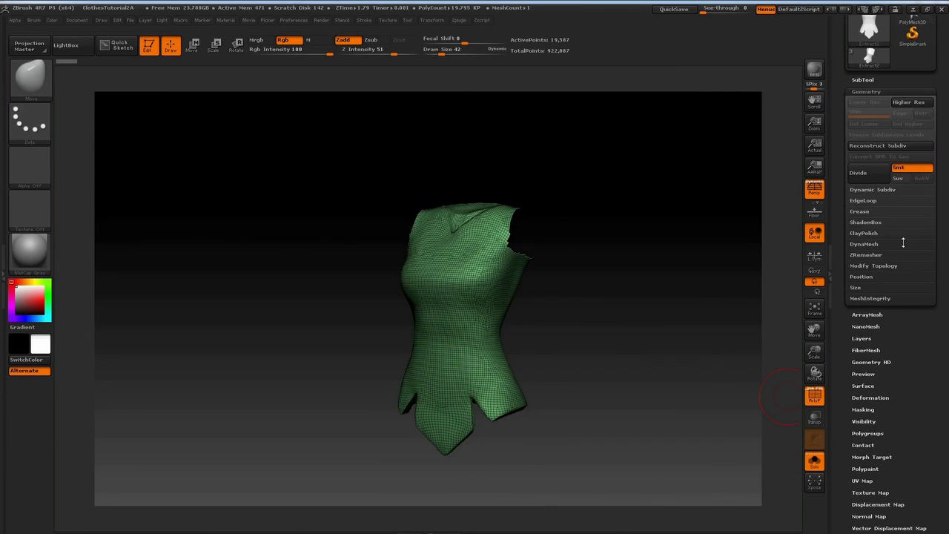
left_click(866, 265)
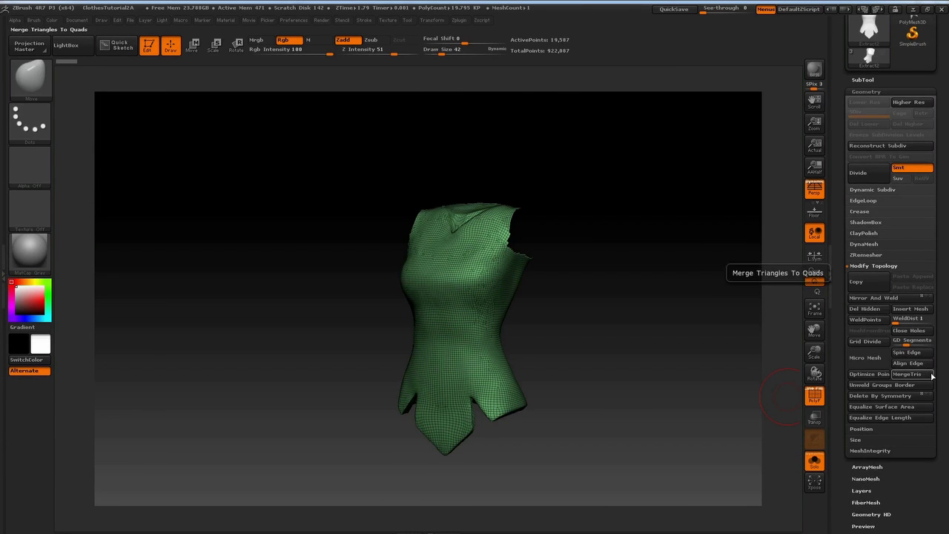
left_click(911, 330)
left_click_drag(541, 289, 619, 285)
Step: Select the sleeves subtool, close its open holes and bring the rest of the figure back into view
left_click_drag(856, 75, 856, 121)
left_click(862, 124)
left_click(875, 184)
left_click_drag(943, 519, 947, 243)
left_click(866, 161)
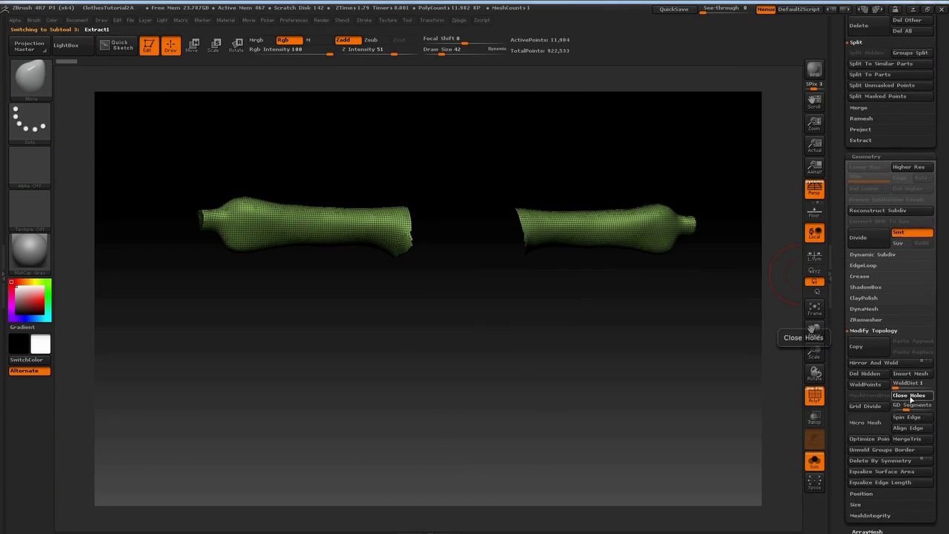
left_click(912, 399)
left_click_drag(938, 34, 924, 375)
left_click(814, 462)
left_click_drag(940, 460, 940, 105)
left_click(909, 391)
Step: Select the torso garment and remesh it with DynaMesh at resolution 344
mouse_move(648, 331)
left_mouse_down()
mouse_move(604, 331)
mouse_move(667, 415)
left_mouse_up()
key("ctrl+shift+z")
left_click(503, 298, "alt")
left_click_drag(676, 426, 675, 395, "ctrl+shift")
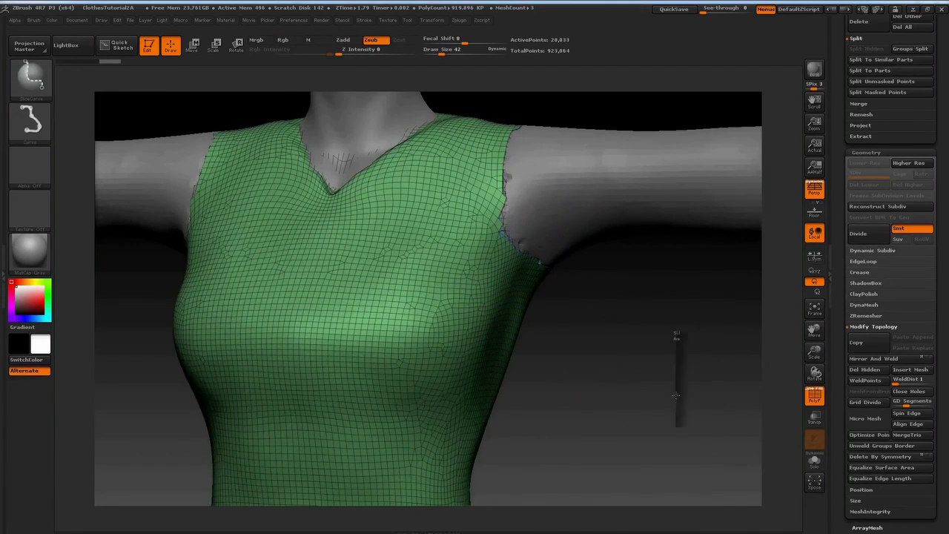
mouse_move(939, 485)
left_mouse_down()
mouse_move(945, 399)
mouse_move(938, 450)
left_mouse_up()
left_click_drag(948, 345, 946, 364)
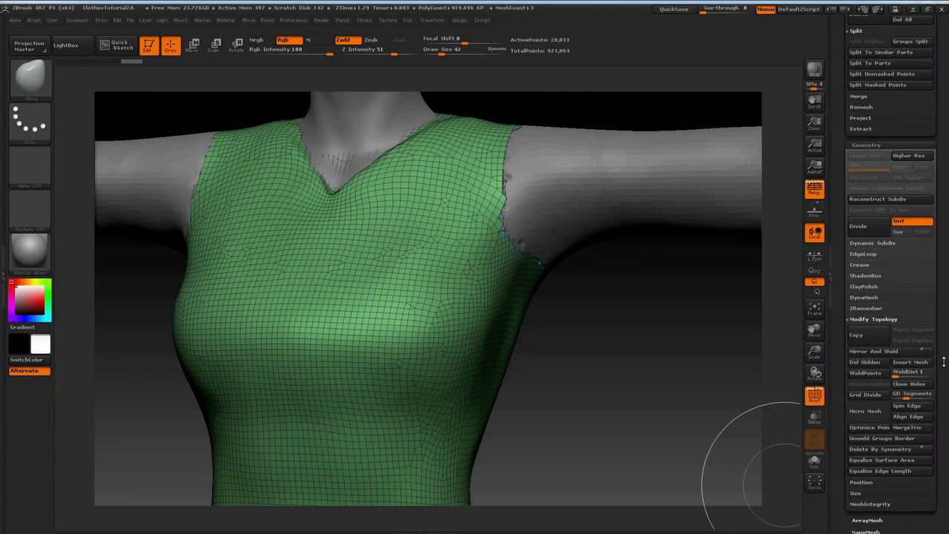
left_click(864, 297)
left_click_drag(621, 288, 653, 326, "ctrl")
Step: Turn off the polyframe display and smooth the jagged armhole edges of the torso garment
left_click_drag(643, 349, 635, 294, "alt")
left_click(634, 172)
left_click_drag(634, 172, 680, 256, "alt")
left_click_drag(681, 256, 637, 289)
key("shift+f")
mouse_move(542, 275)
left_mouse_down("shift")
mouse_move(604, 319)
mouse_move(680, 402)
mouse_move(552, 371)
mouse_move(475, 389)
left_mouse_up("shift")
left_click(644, 324)
Step: Isolate the sleeves subtool and smooth the jagged rim at the sleeves' shoulder ends
left_click(619, 272, "alt")
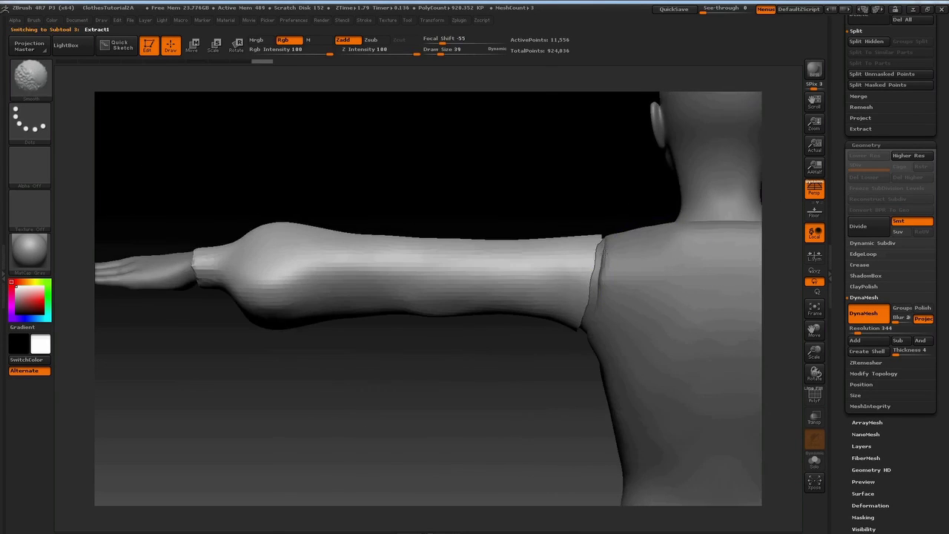
left_click(631, 392)
left_click_drag(631, 393, 648, 408)
left_click(583, 417, "ctrl+shift")
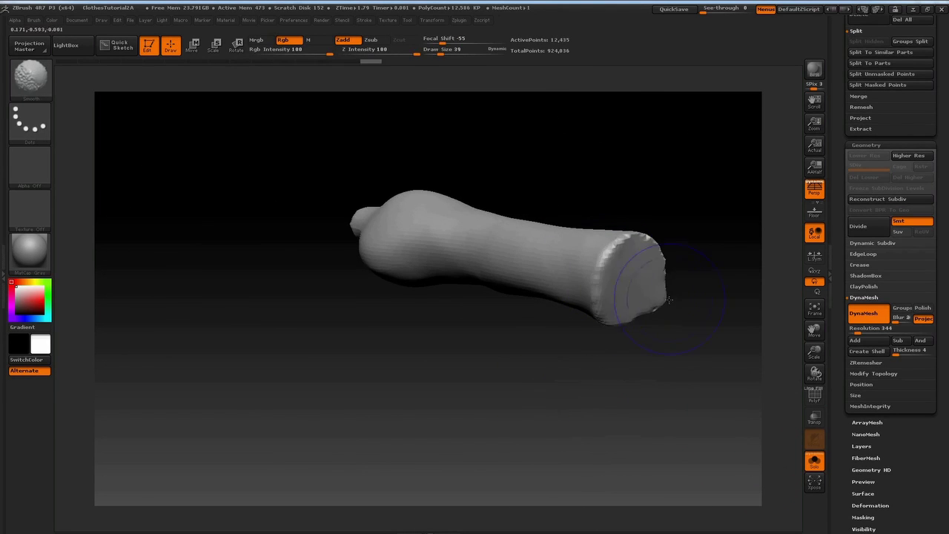
left_click_drag(637, 370, 571, 356)
key("space")
left_click_drag(686, 299, 677, 299)
left_click_drag(564, 400, 615, 419)
left_click_drag(642, 330, 646, 308, "shift")
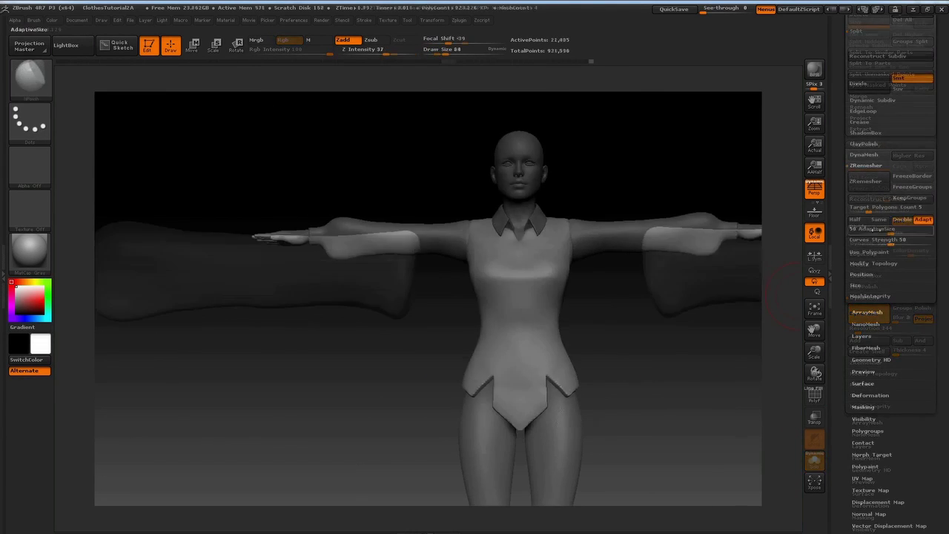
Step: Remesh the shirt's torso with ZRemesher at a target polygon count of about 2.4 and check its wireframe
left_click_drag(869, 210, 861, 209)
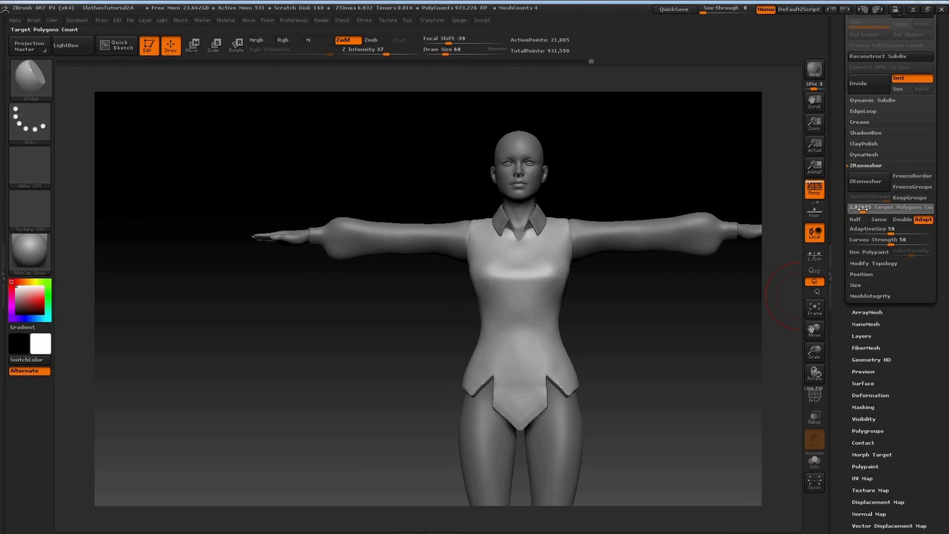
left_click(866, 181)
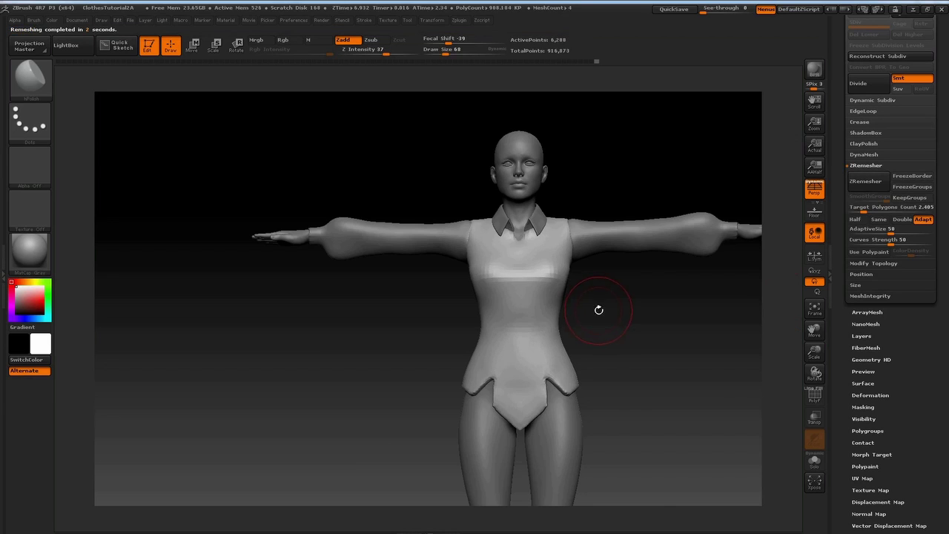
left_click_drag(621, 331, 622, 255)
key("shift+f")
key("shift+f")
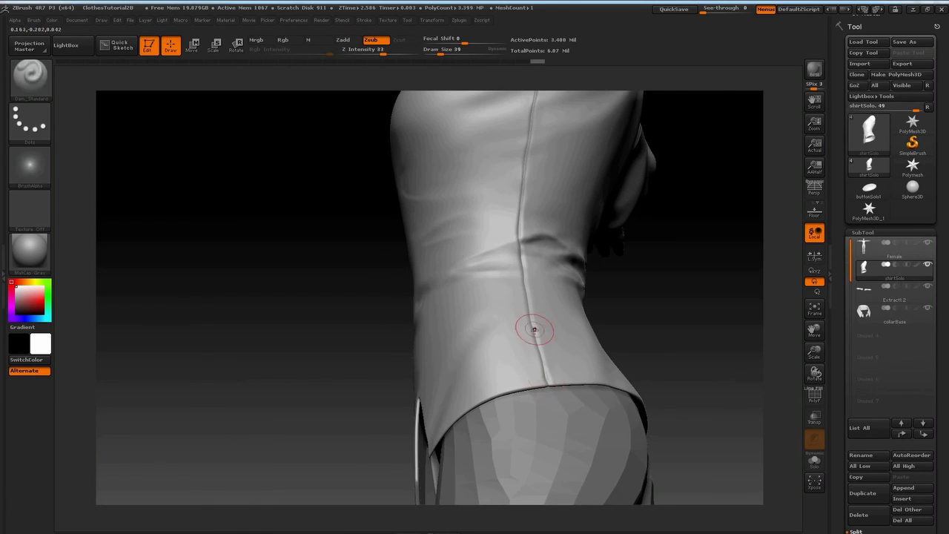
Step: Sharpen the shirt's side seam from armhole to hem with the Pinch brush
left_click_drag(610, 232, 659, 334, "alt")
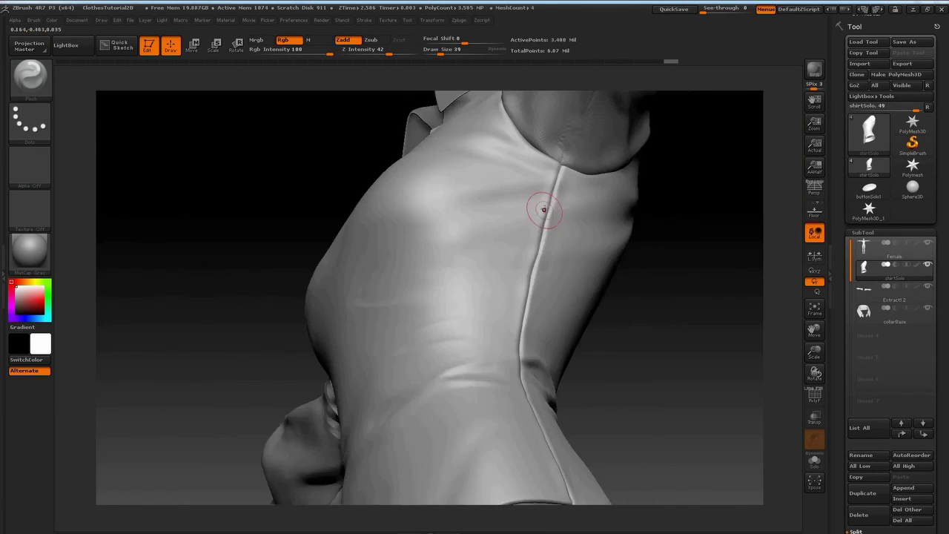
left_click_drag(542, 207, 541, 263)
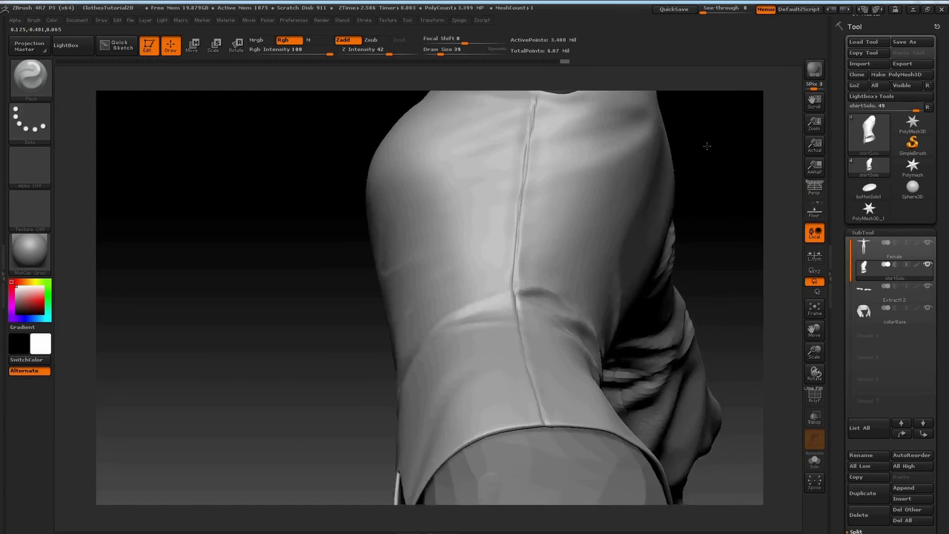
left_click_drag(519, 244, 506, 280)
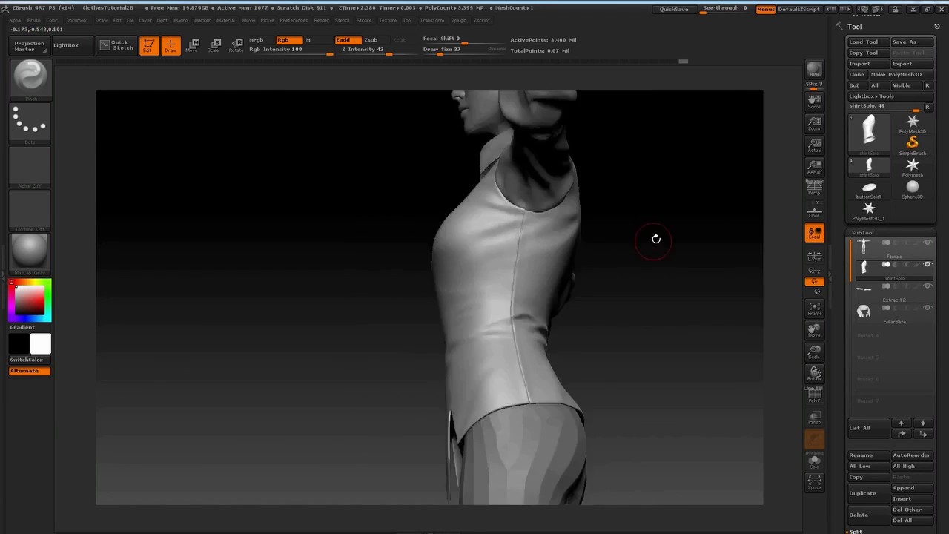
left_click_drag(655, 237, 509, 168)
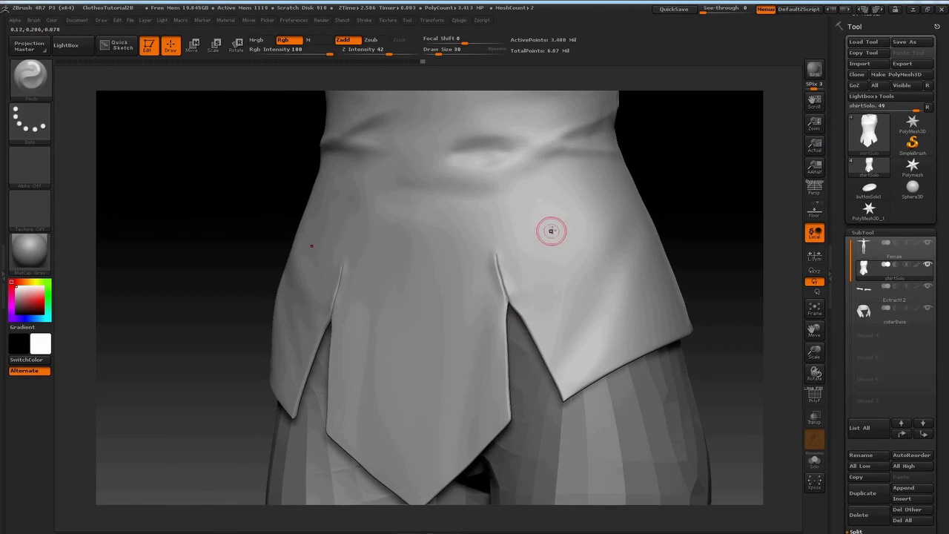
Step: Refine the creases above the two front hem slits of the shirt with the Pinch brush
key("b")
key("s")
key("m")
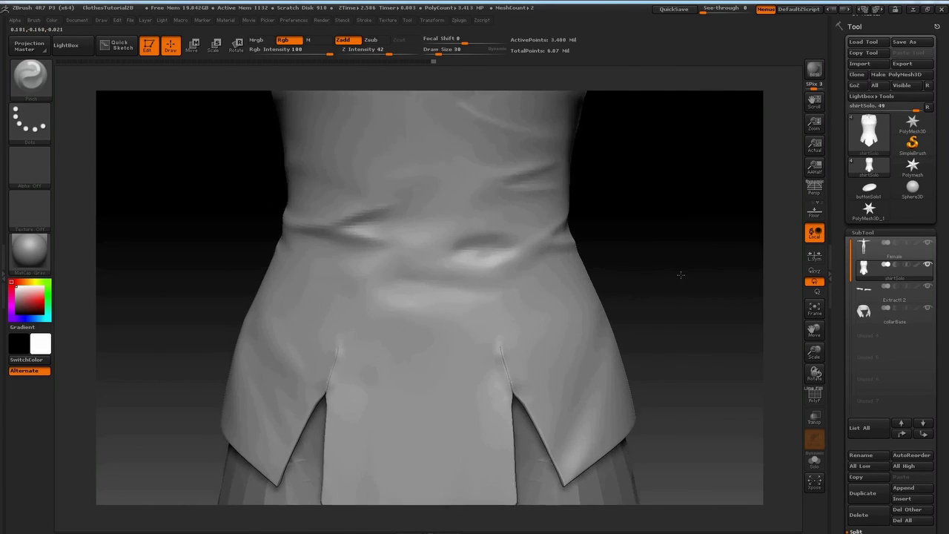
right_click_drag(519, 329, 547, 337)
left_click_drag(548, 349, 513, 348)
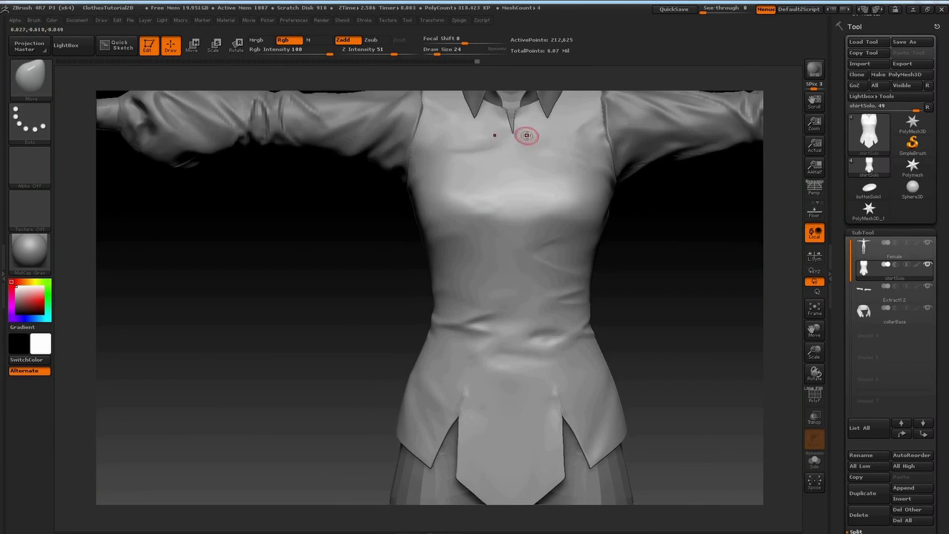
Step: Mask a narrow vertical strip along the shirt's centre front from the hem up past the bust
left_click_drag(521, 135, 517, 363)
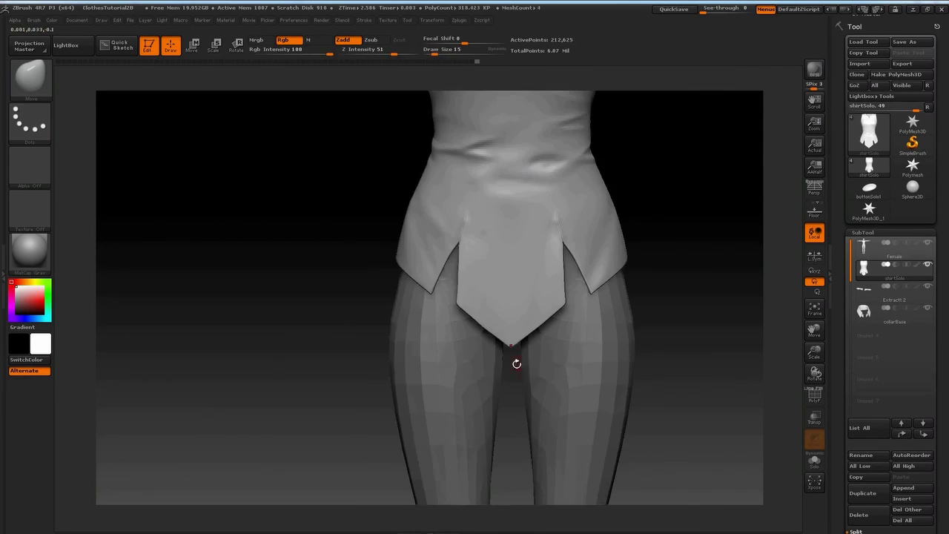
right_click_drag(516, 363, 515, 417, "alt")
key("b")
key("m")
key("r")
left_click_drag(512, 413, 500, 386, "ctrl")
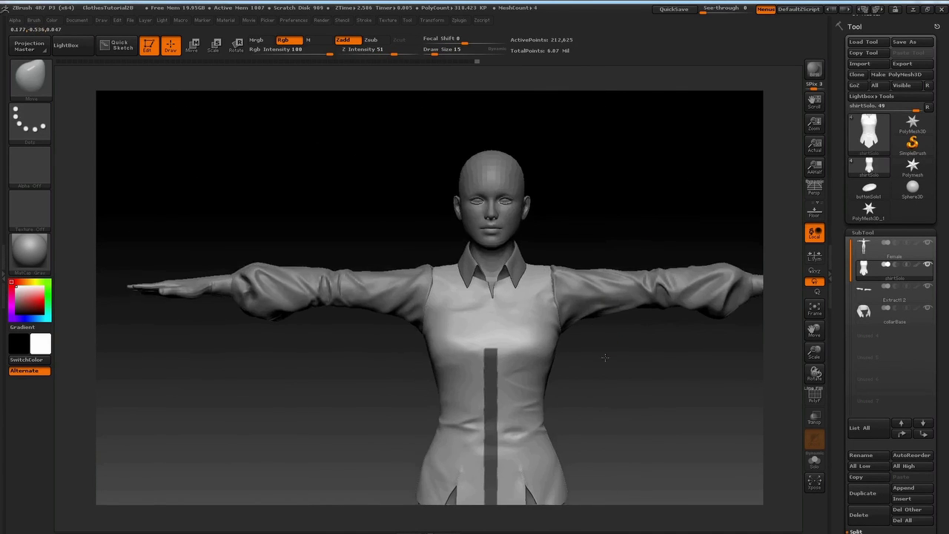
left_click_drag(502, 302, 507, 191, "ctrl")
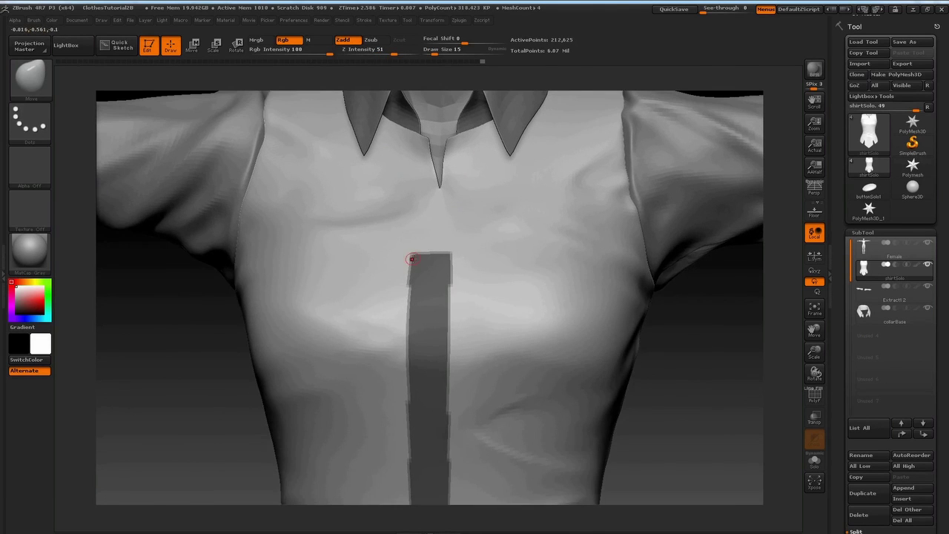
Step: Extend the masked centre-front strip up to the shirt's neckline opening
key("b")
key("Escape")
key("ctrl+d")
left_click_drag(466, 165, 463, 190, "ctrl")
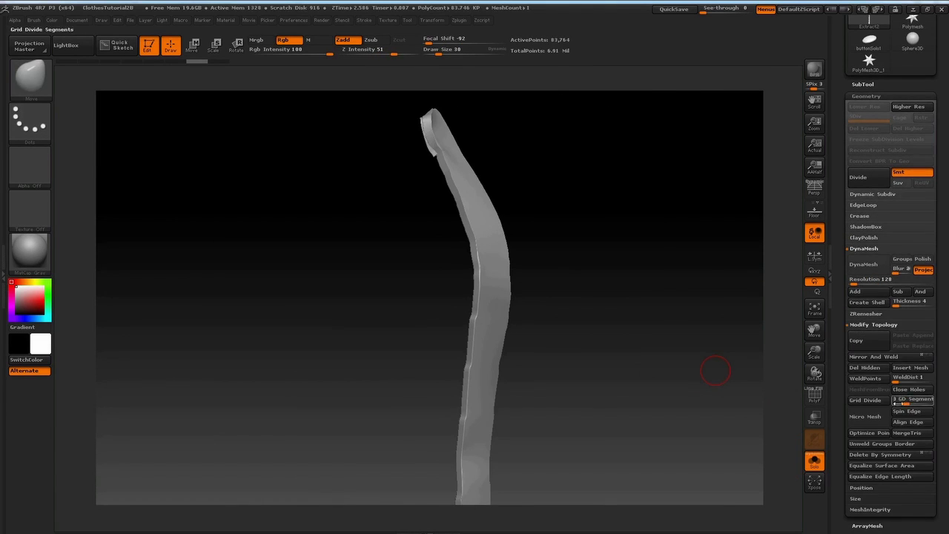
Step: Remesh the extracted placket strip with DynaMesh at resolution 1456 and check it against the shirt
left_click(875, 266)
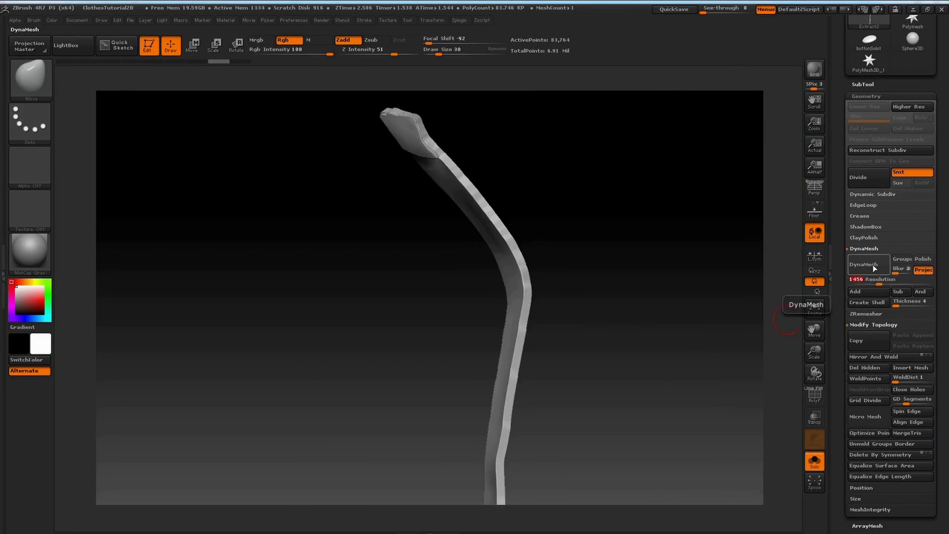
left_click_drag(742, 349, 737, 438)
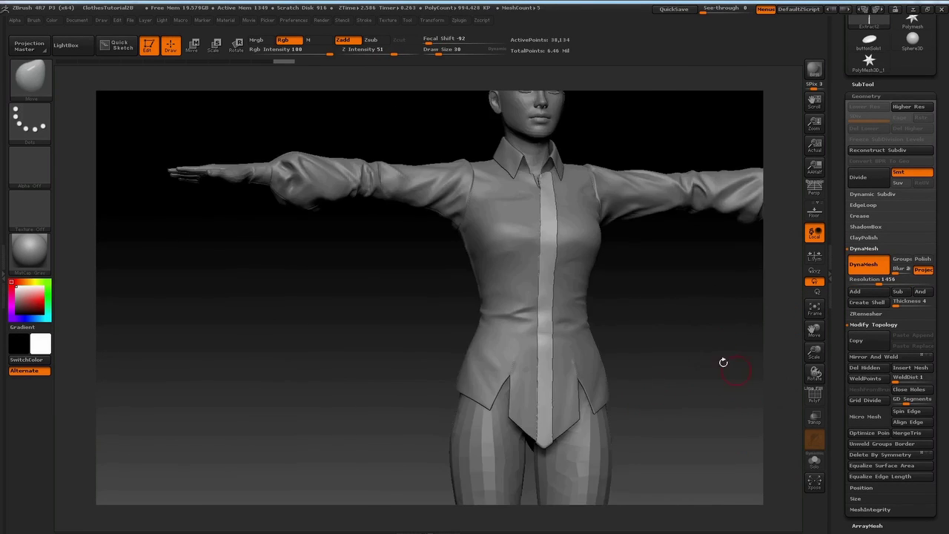
left_click_drag(723, 362, 693, 333)
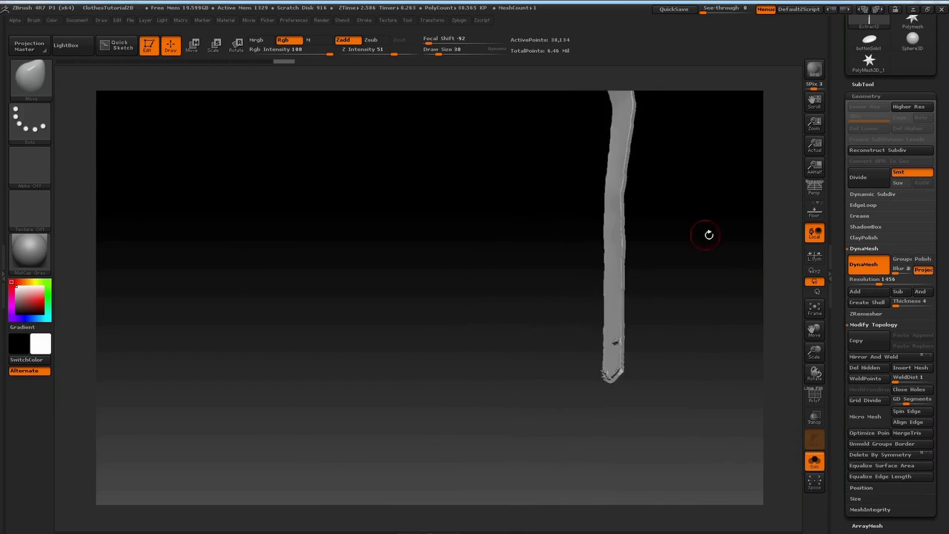
Step: Polish and smooth the placket strip along the shirt's centre front down to the pointed hem
left_click_drag(710, 233, 656, 337)
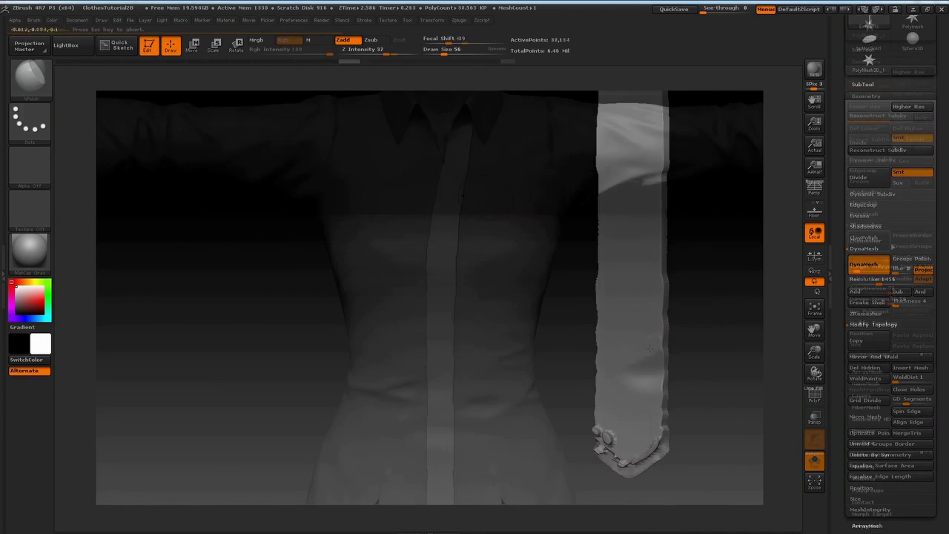
left_click_drag(623, 357, 628, 361)
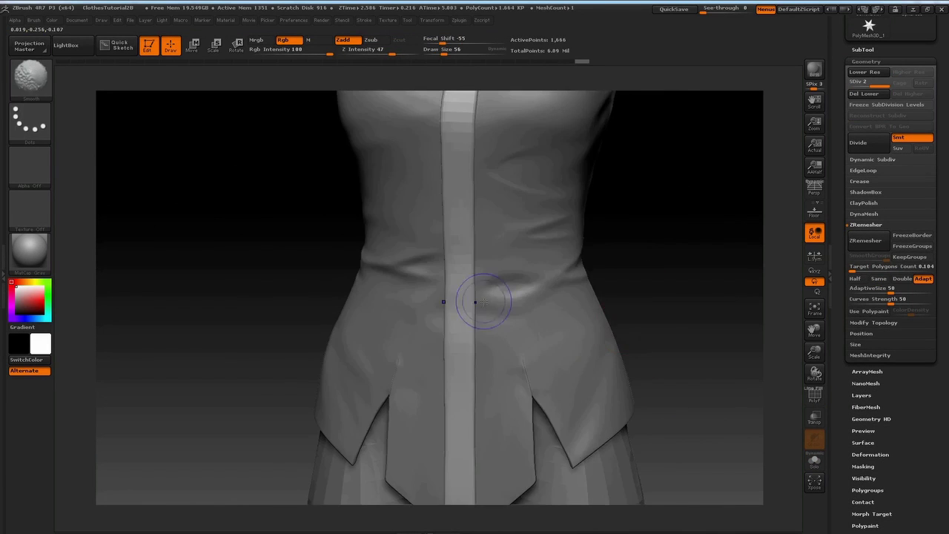
mouse_move(631, 290)
left_mouse_down()
mouse_move(645, 282)
mouse_move(652, 348)
left_mouse_up()
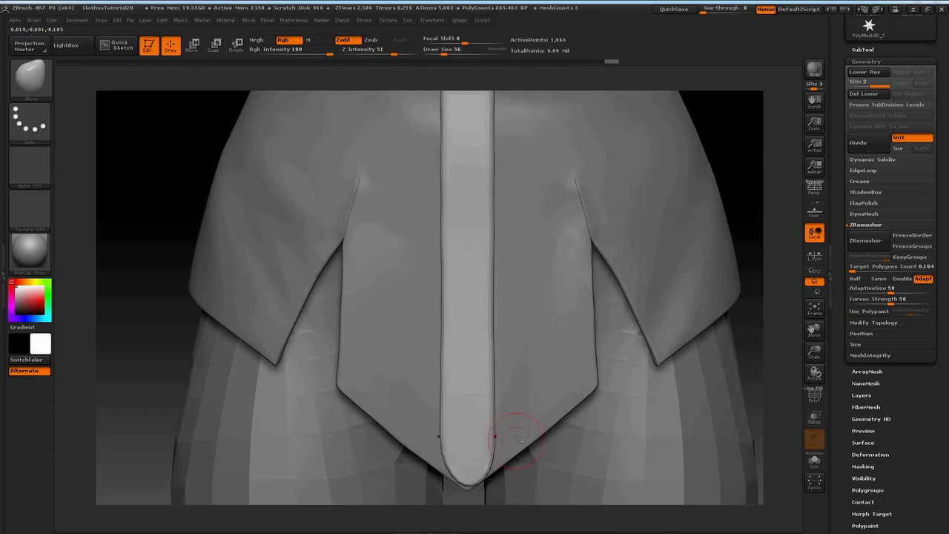
Step: Reshape the placket's lower end to follow the shirt's pointed hem and adjust its edge over the chest with the Move brush
left_click_drag(514, 434, 513, 320, "alt")
key("space")
left_click_drag(477, 352, 470, 351)
left_click_drag(482, 364, 487, 369)
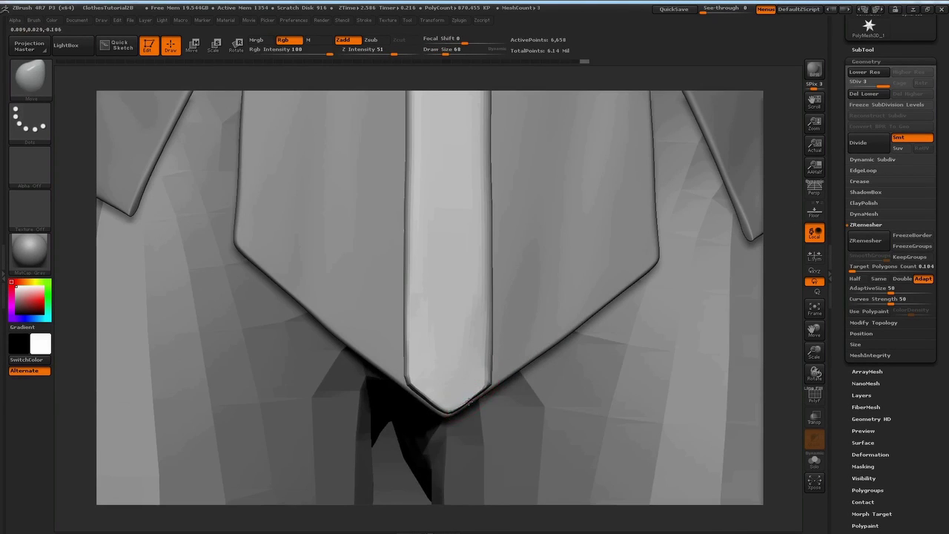
key("space")
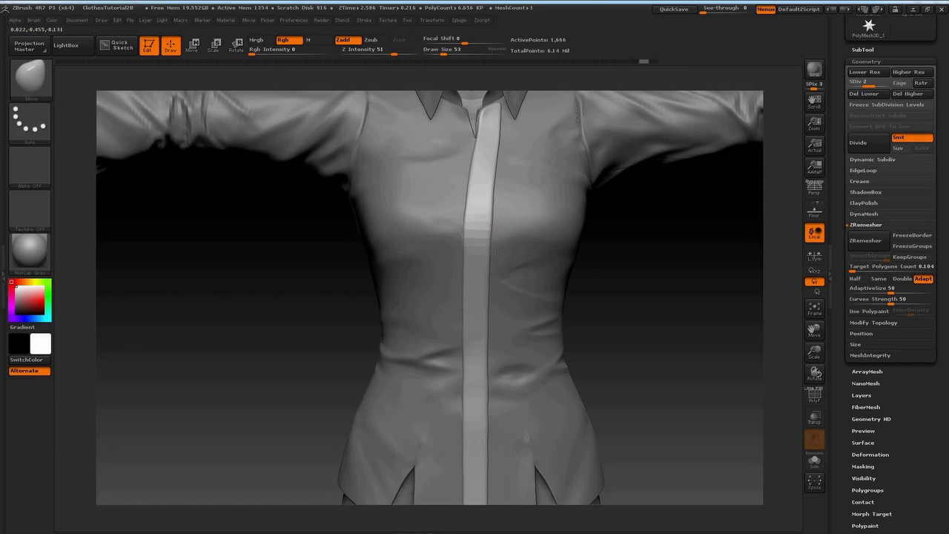
left_click_drag(462, 182, 468, 162)
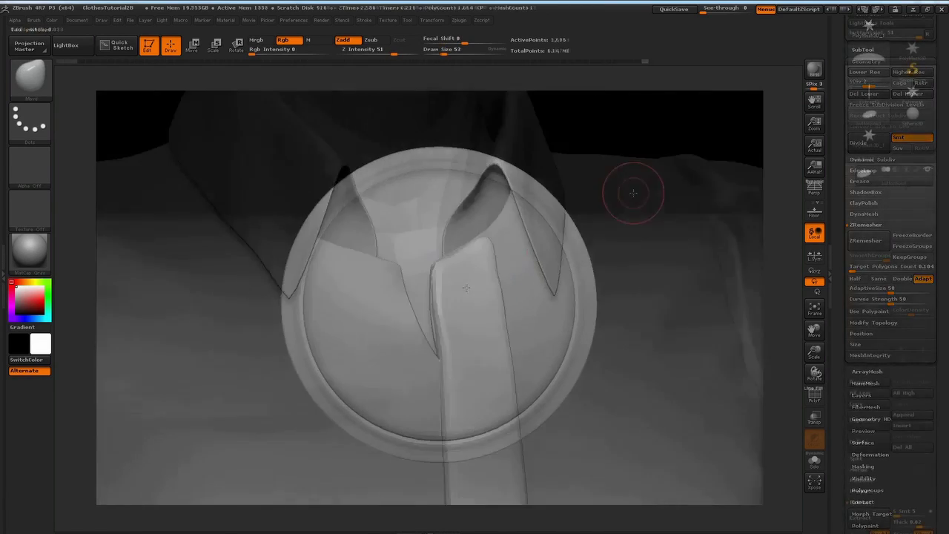
Step: Choose the button insert-mesh brush and place three buttons down the upper part of the placket
key("b")
left_click(412, 474)
left_click(417, 179)
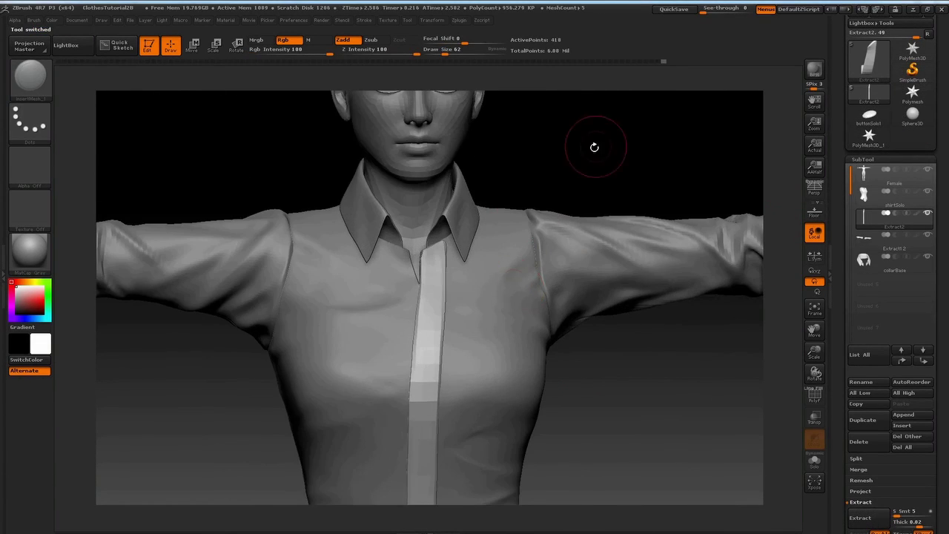
left_click_drag(594, 147, 585, 150)
left_click_drag(436, 264, 436, 276)
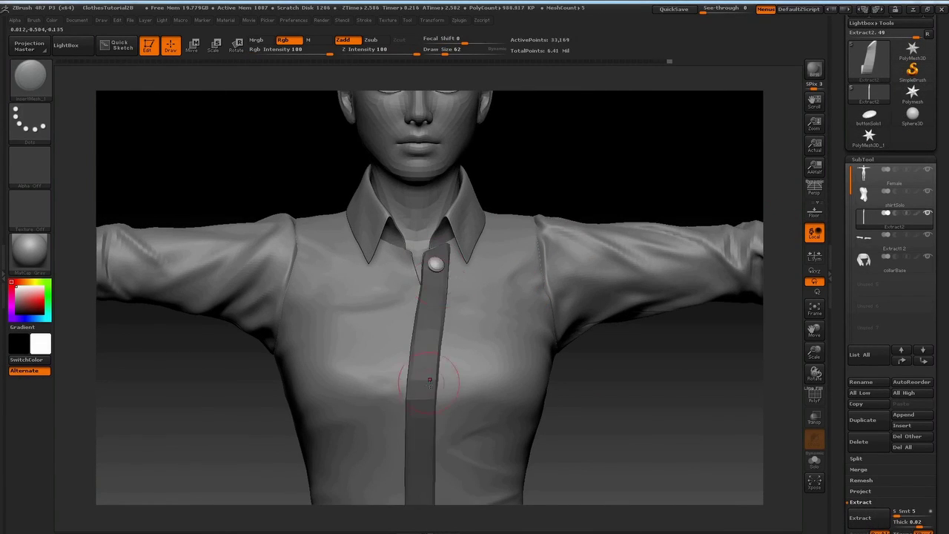
right_click_drag(432, 324, 357, 329, "alt")
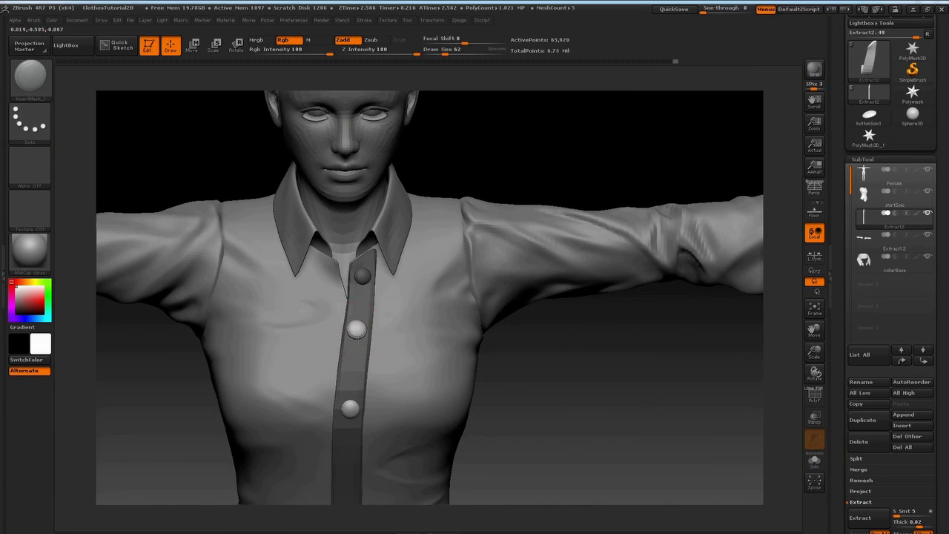
Step: Reposition the inserted buttons on the placket with Transpose Move, masking around the top one, and clear the mask
mouse_move(576, 395)
left_mouse_down()
mouse_move(377, 289)
mouse_move(341, 326)
left_mouse_up()
key("w")
left_click_drag(338, 328, 422, 242)
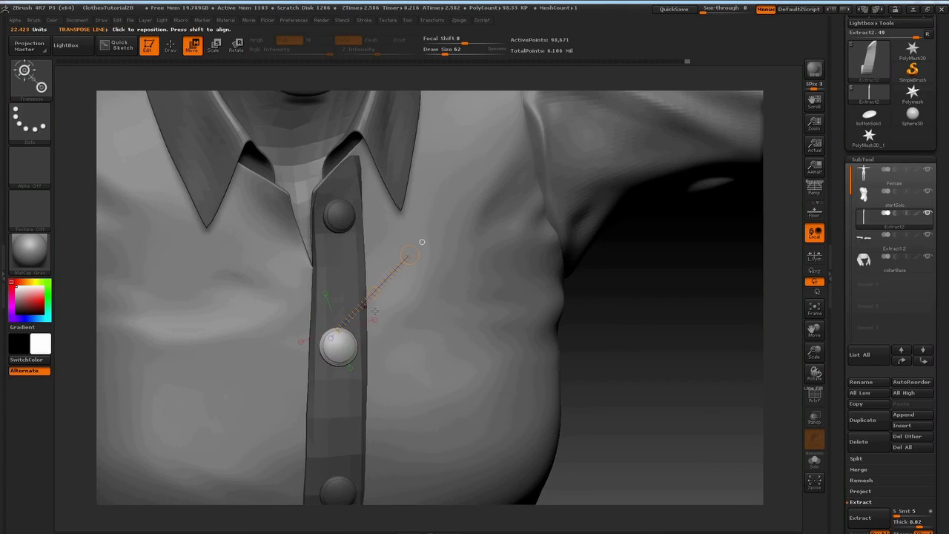
mouse_move(629, 400)
left_mouse_down()
mouse_move(631, 351)
mouse_move(652, 375)
left_mouse_up()
left_click(340, 216, "ctrl")
left_click_drag(341, 213, 356, 175)
left_click_drag(638, 334, 608, 319)
key("e")
key("q")
mouse_move(639, 354)
left_mouse_down("ctrl")
mouse_move(660, 374)
mouse_move(433, 373)
left_mouse_up("ctrl")
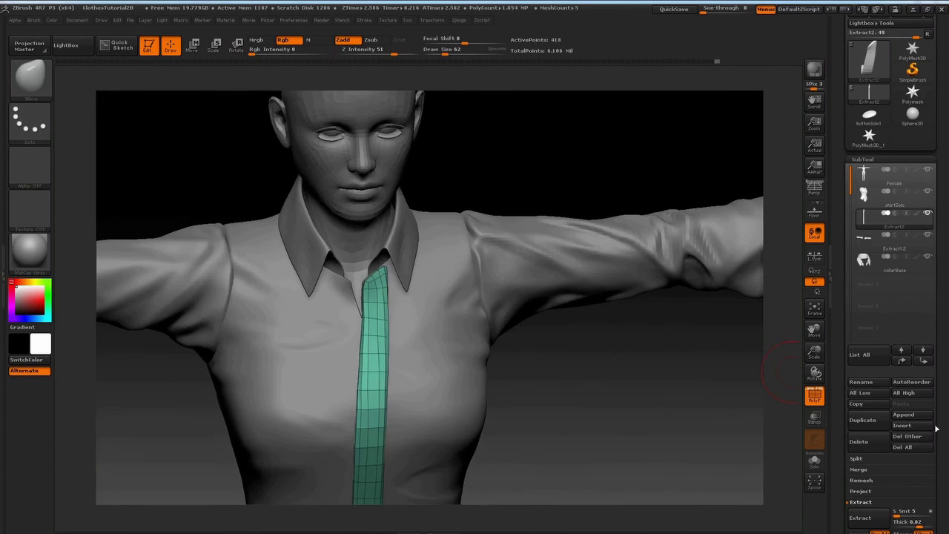
Step: Assign auto polygroups to the placket and buttons, and split the groups into separate subtools
left_click_drag(936, 428, 943, 330)
left_click(888, 170)
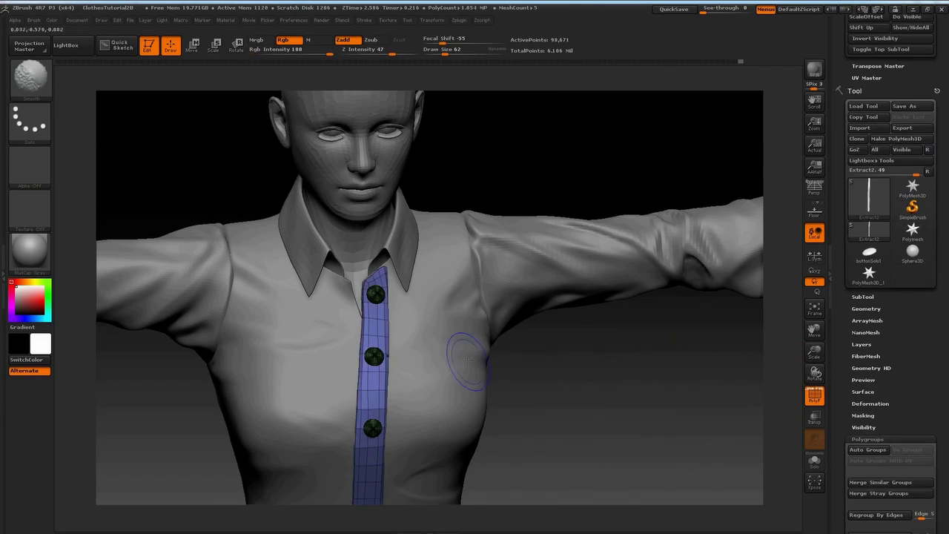
key("shift+f")
left_click_drag(869, 298, 868, 331)
left_click(869, 330)
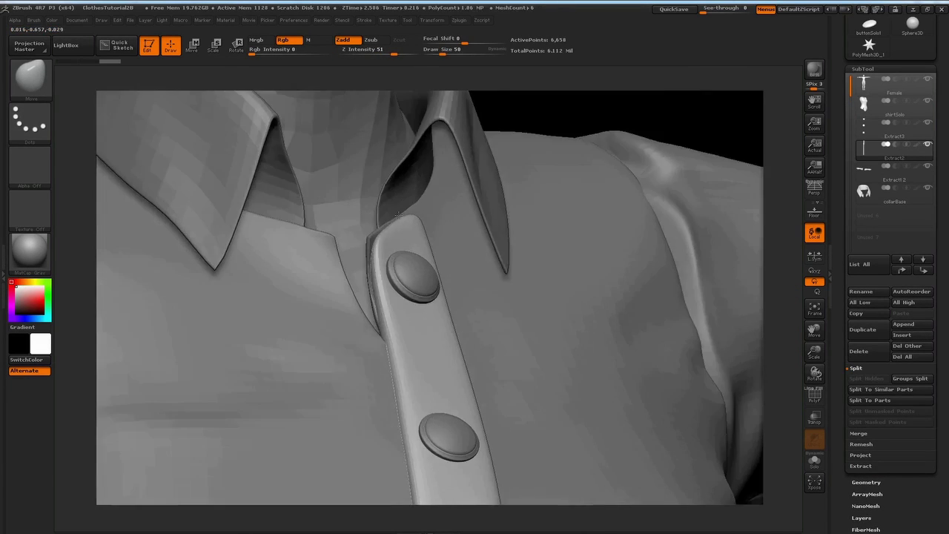
Step: Move and smooth the placket's top end and upper edges to fit the neckline and the shirt front
key("space")
left_click_drag(361, 237, 368, 236)
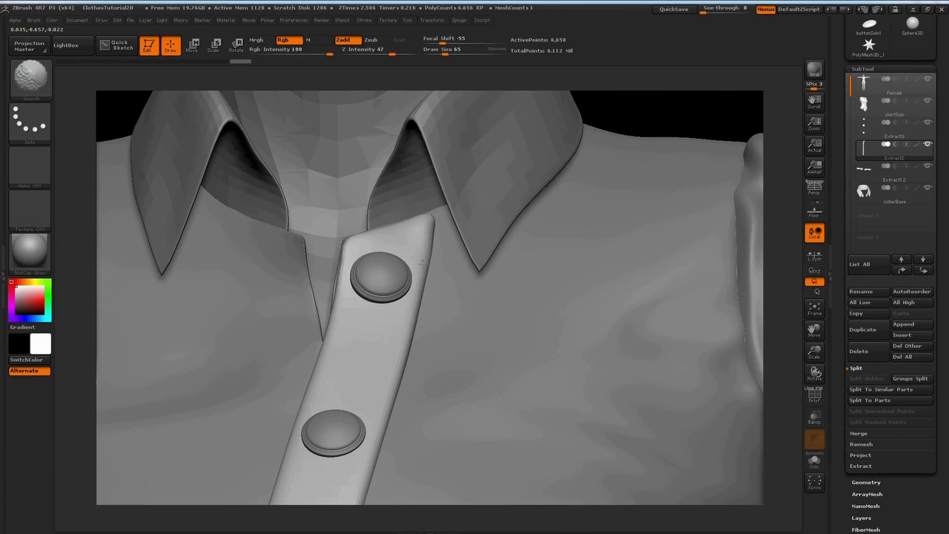
key("s")
right_click_drag(364, 274, 307, 249)
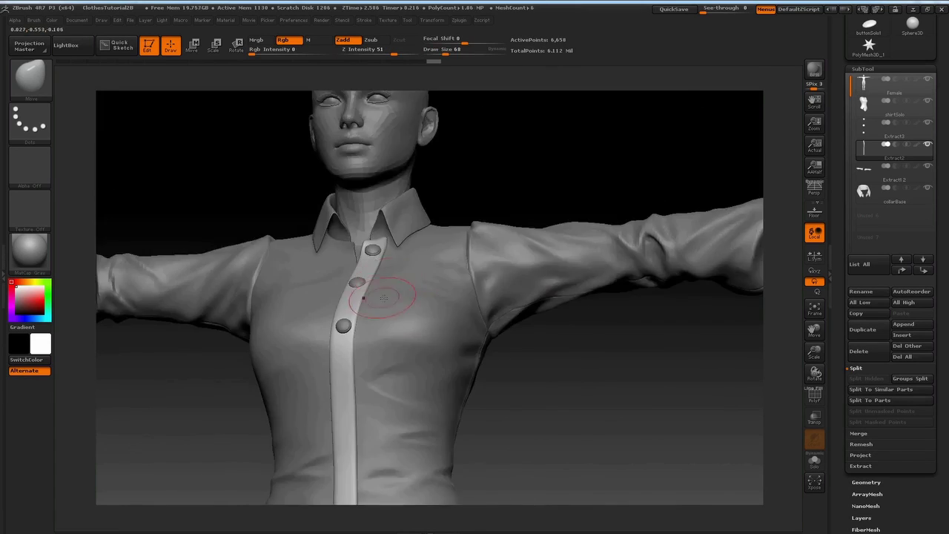
key("space")
right_click_drag(340, 259, 326, 194, "alt")
key("space")
left_click_drag(339, 208, 317, 230)
key("b")
key("c")
key("l")
key("space")
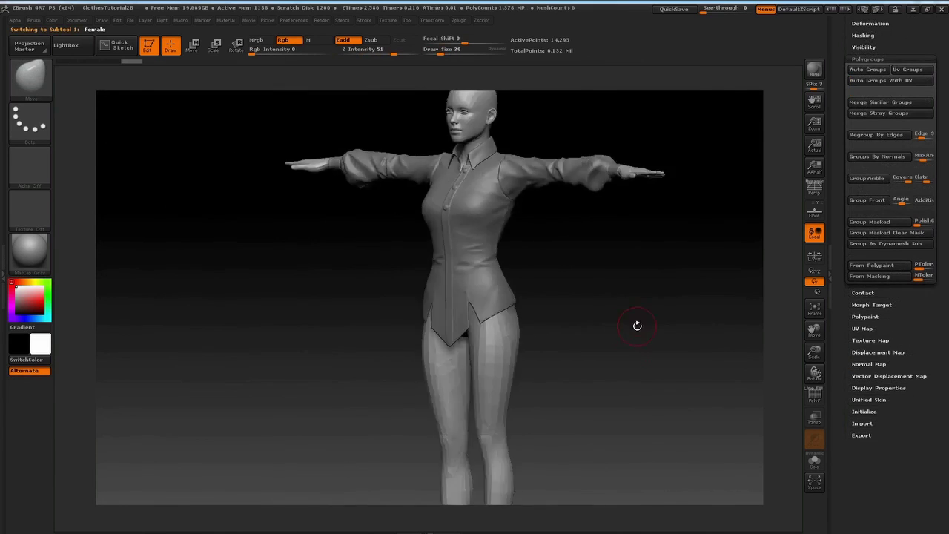
left_click_drag(637, 325, 663, 325)
left_click_drag(663, 325, 616, 256, "alt")
left_click(616, 232, "alt")
left_click_drag(638, 339, 562, 340)
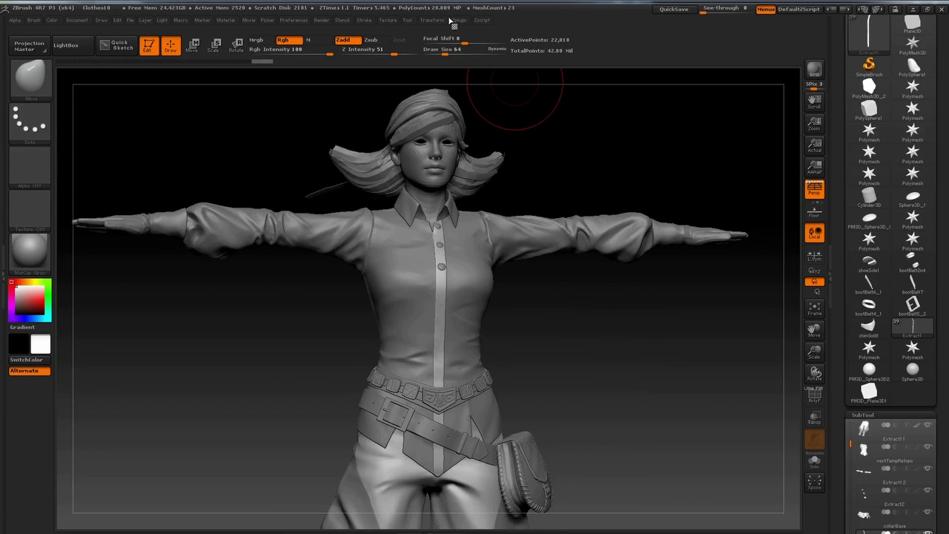
Step: Open Decimation Master, select the vestTempRetopo torso subtool and check its polygon and point counts
left_click(461, 21)
left_click_drag(456, 33, 947, 98)
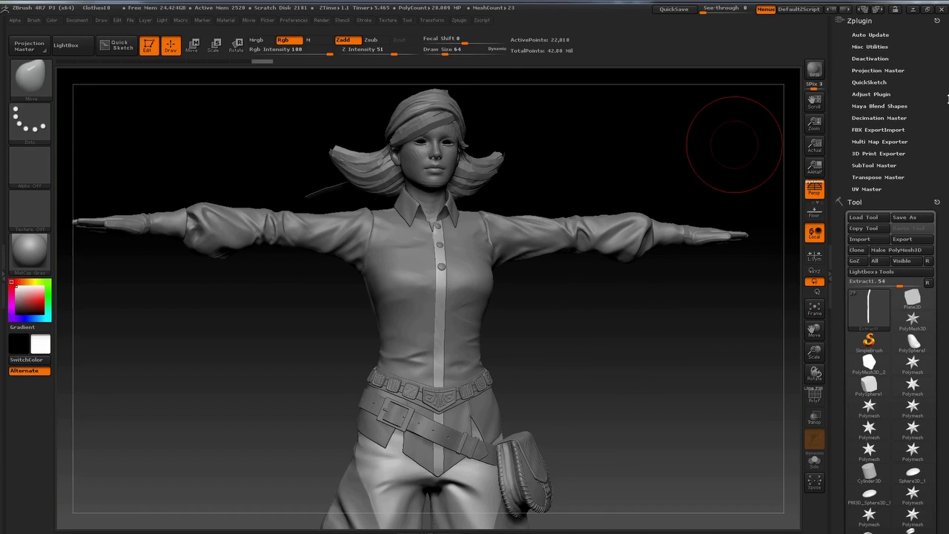
left_click(879, 118)
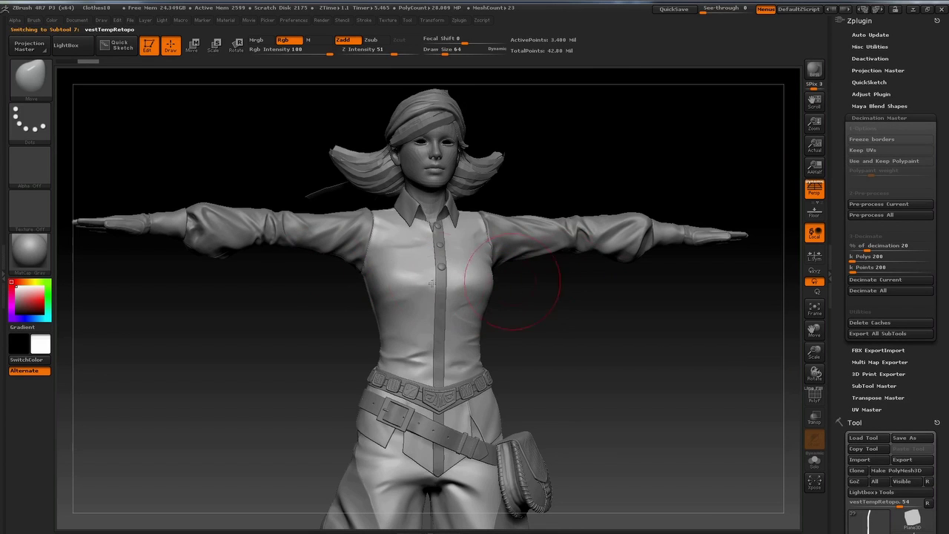
mouse_move(624, 316)
left_mouse_down("alt")
mouse_move(628, 376)
mouse_move(638, 375)
mouse_move(631, 415)
left_mouse_up("alt")
key("space")
left_click_drag(468, 215, 458, 215)
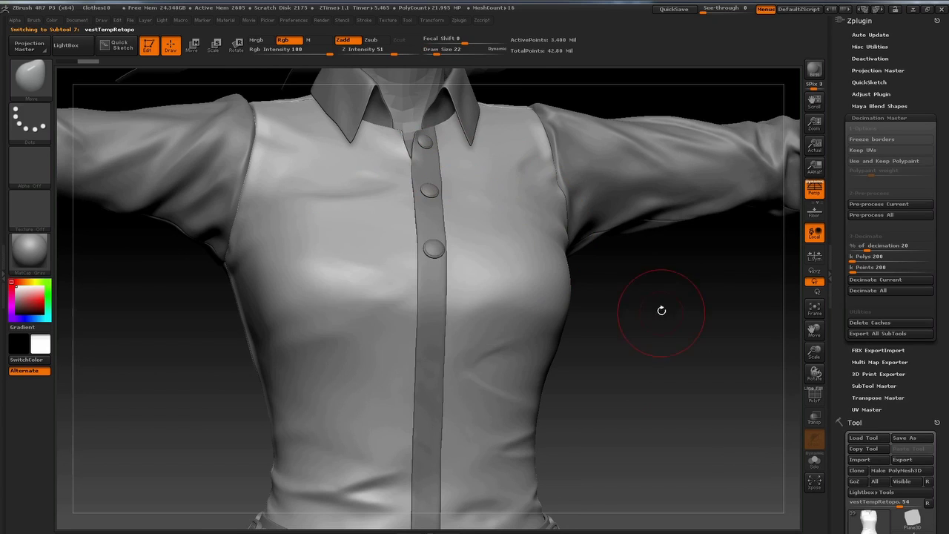
left_click_drag(661, 277, 662, 268)
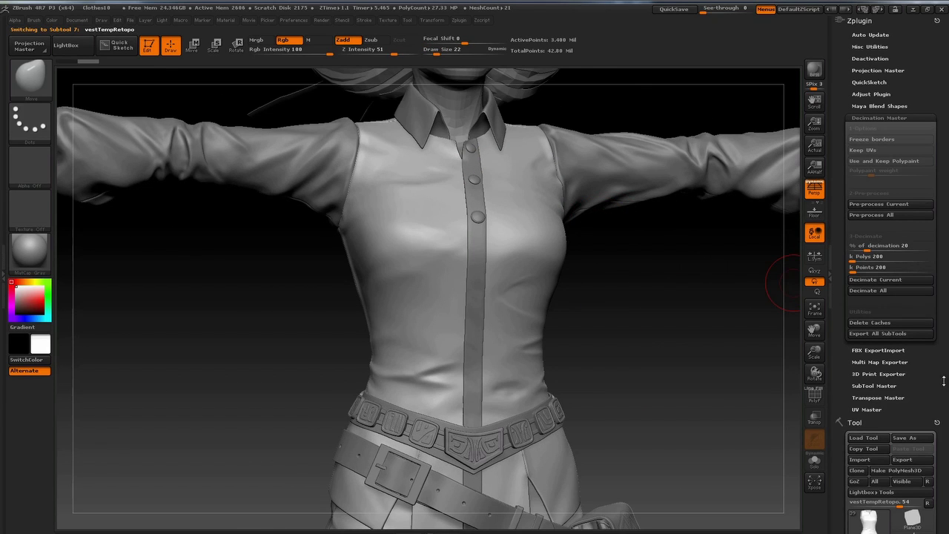
scroll(943, 380, "down", 3)
mouse_move(860, 474)
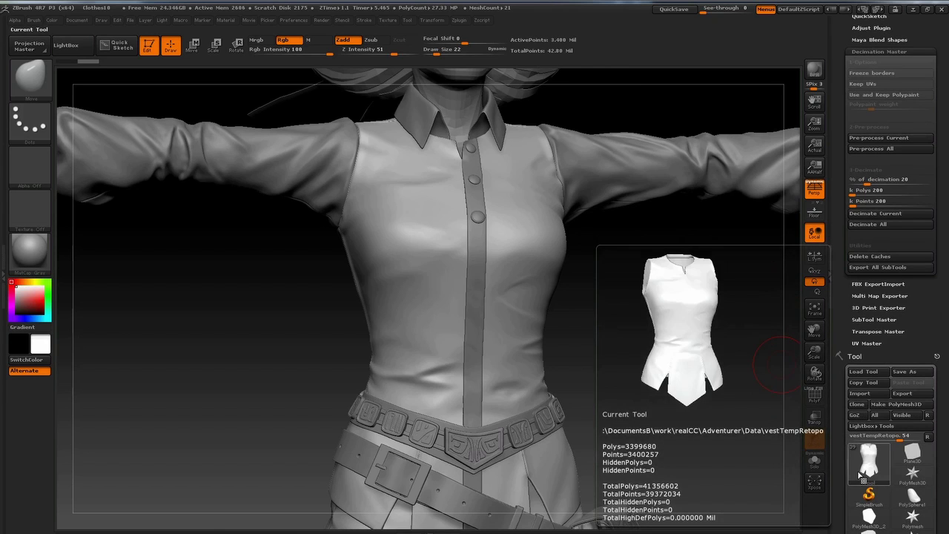
left_click_drag(945, 180, 945, 211)
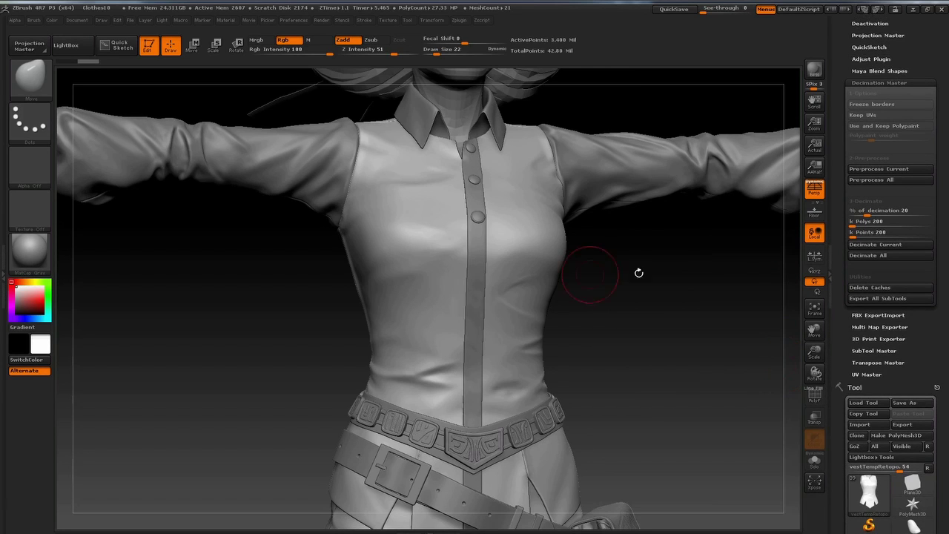
Step: Set the decimation percentage to 10, pre-process the torso subtool and decimate it
left_click(875, 210)
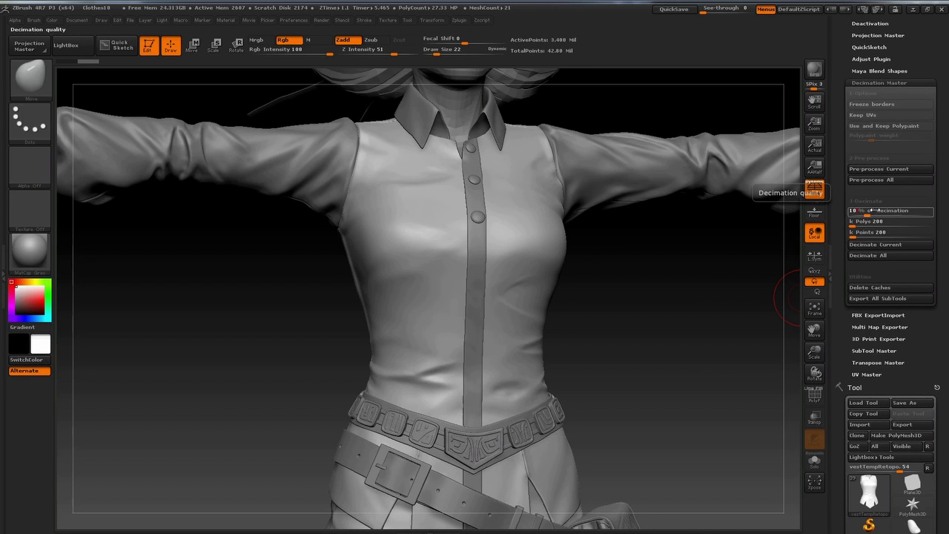
type("10")
key("Return")
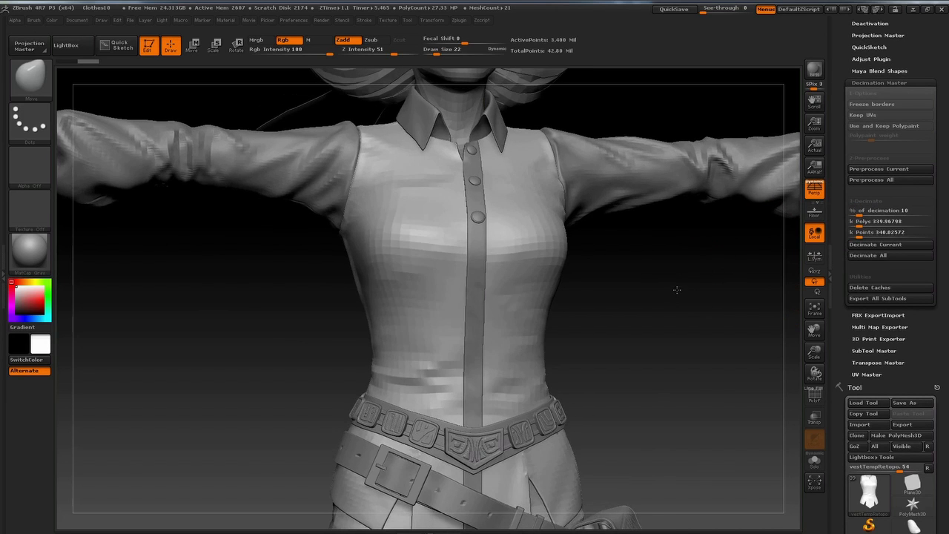
left_click(879, 169)
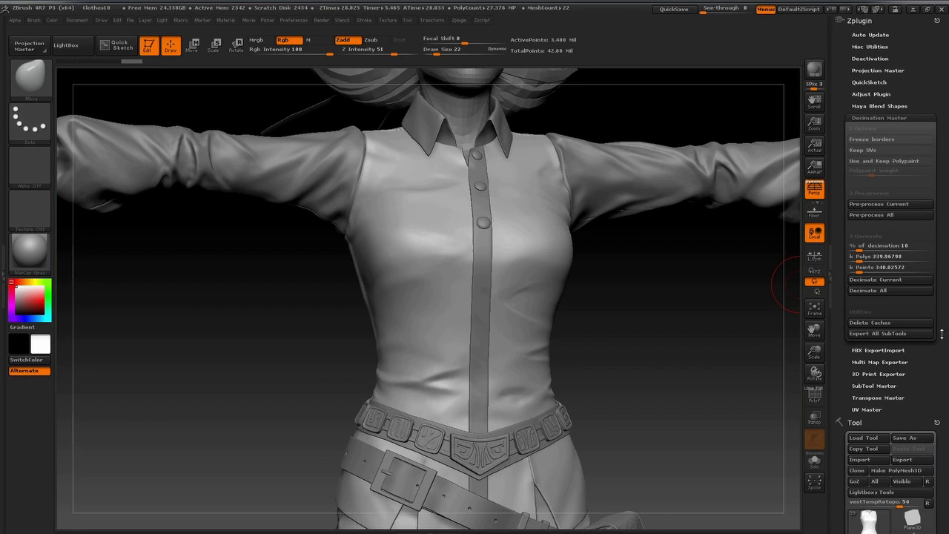
left_click(903, 280)
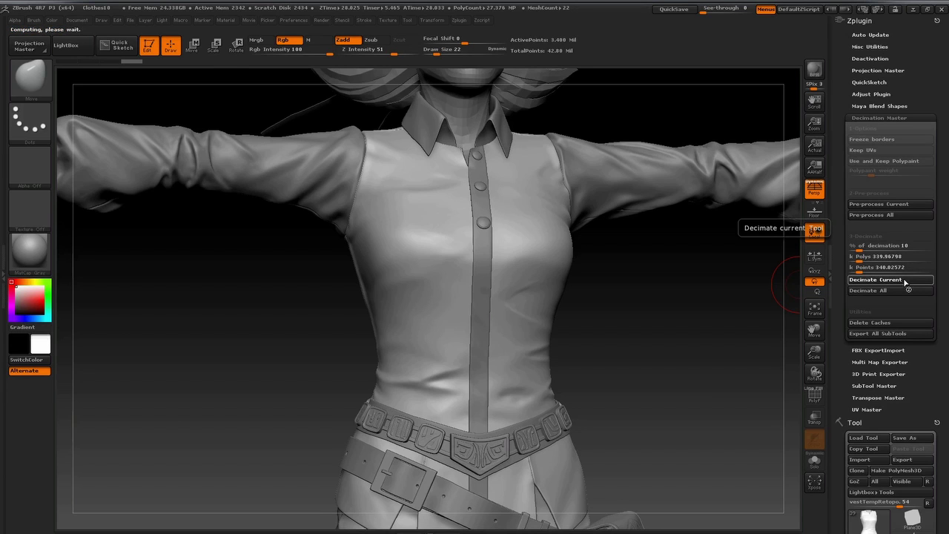
Step: Isolate the decimated torso and turn on visibility for only the sleeves, buttons, collar and front placket
left_click_drag(947, 382, 947, 351)
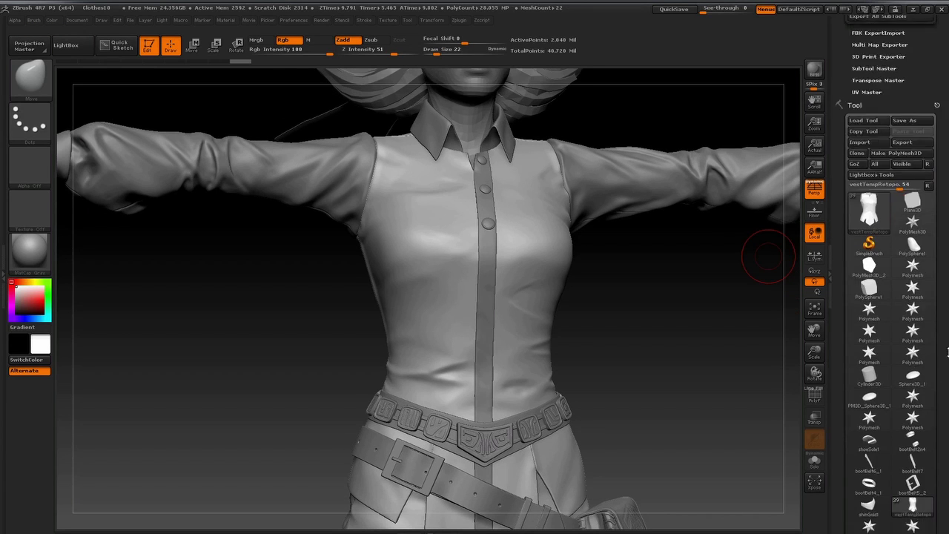
scroll(947, 352, "down", 5)
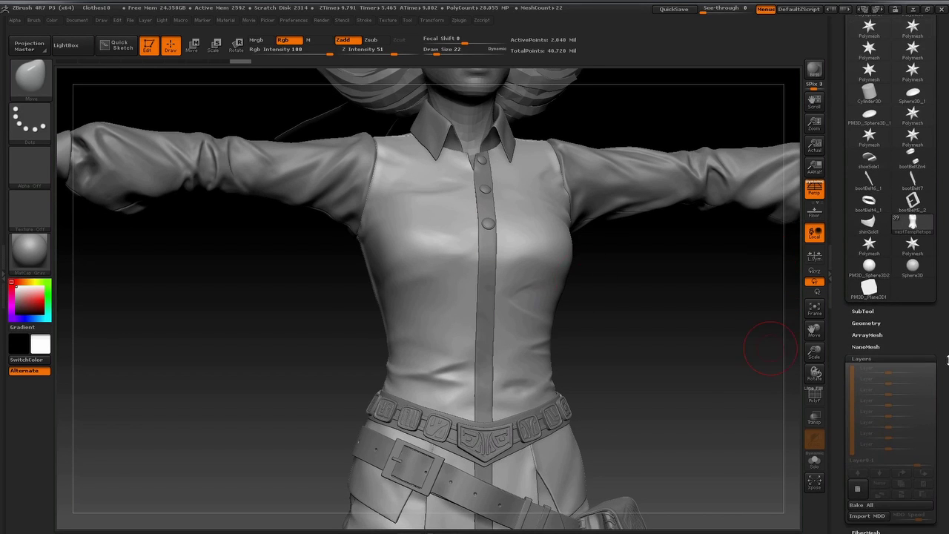
left_click(864, 311)
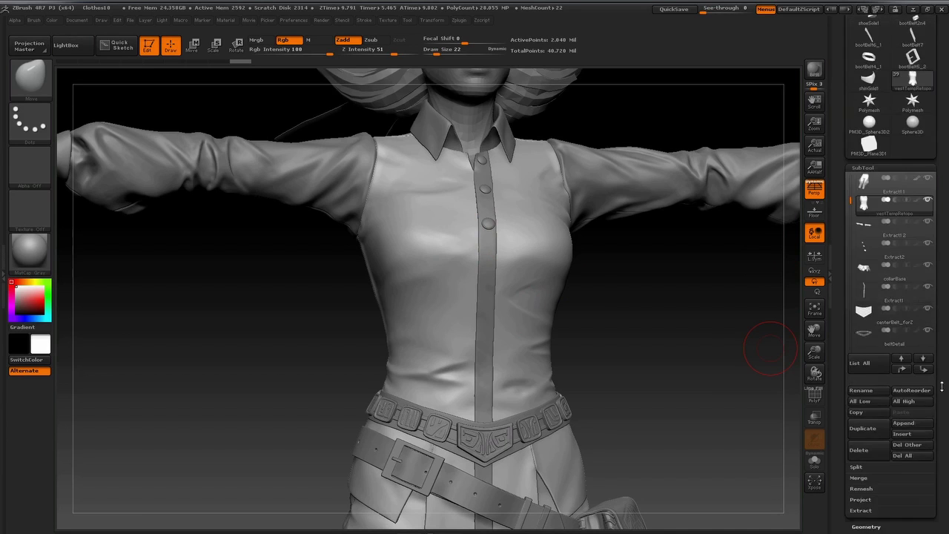
left_click(927, 202)
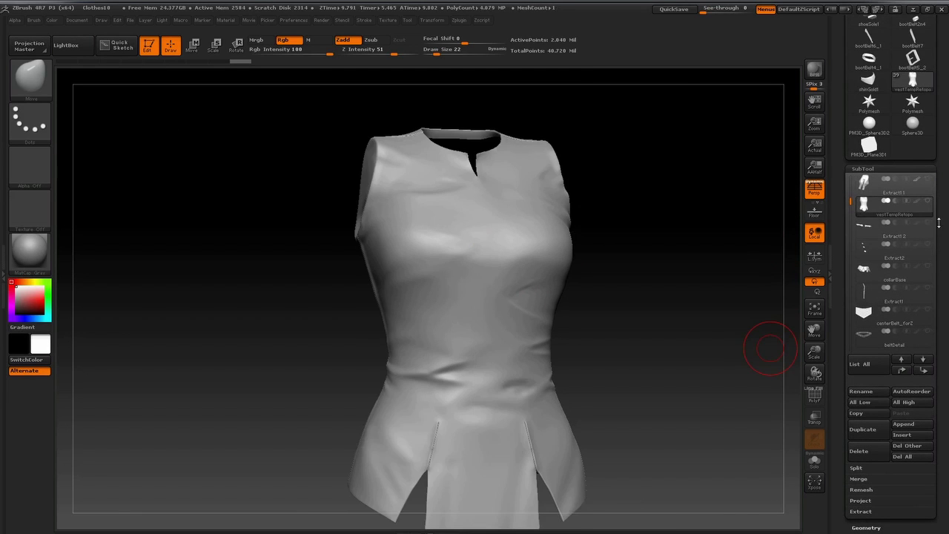
left_click(929, 224)
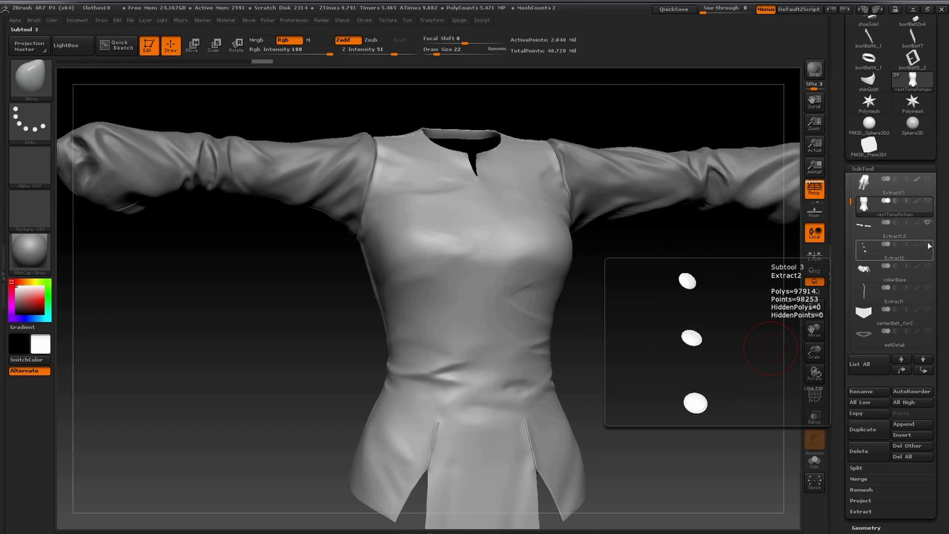
left_click(927, 253)
left_click(928, 266)
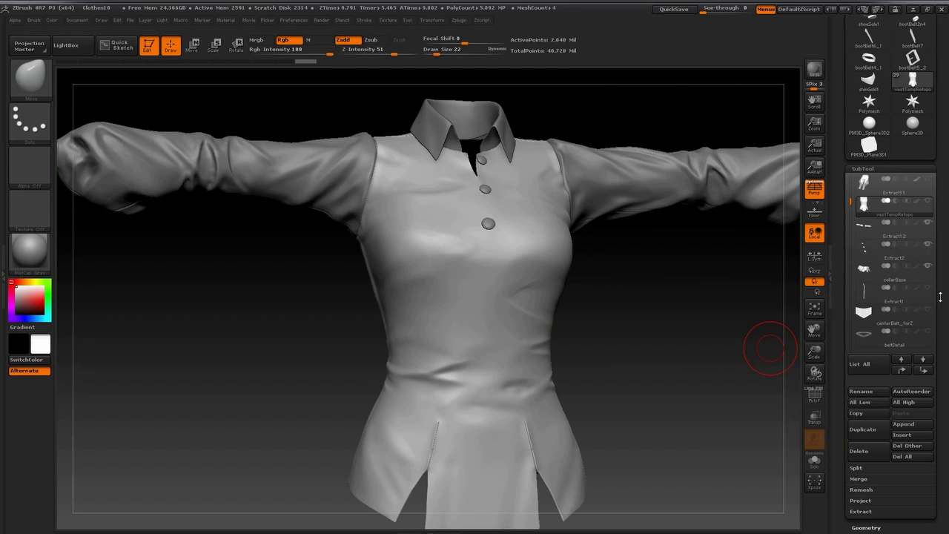
left_click(927, 288)
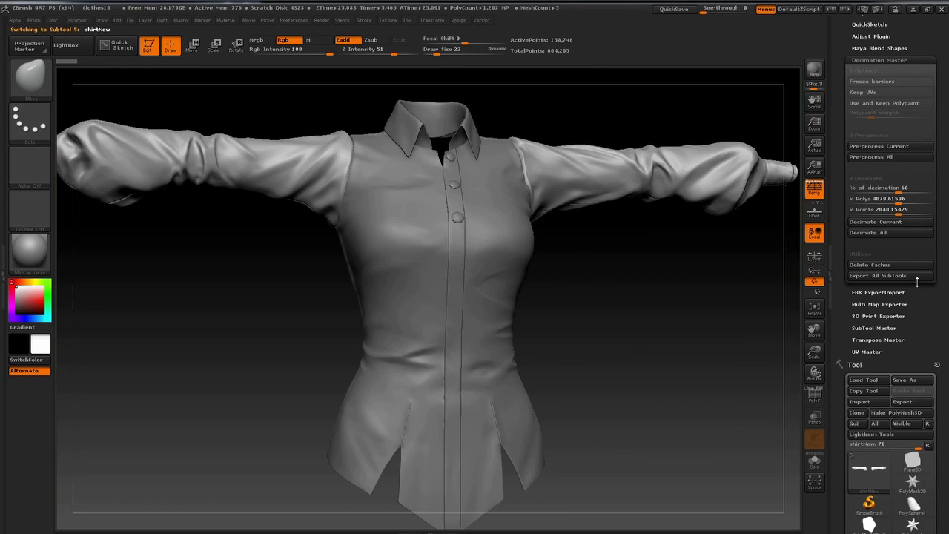
Step: Start exporting all visible subtools as OBJ and go to the folder E:\DocumentsB\work\realCC\Adventurer\Data\tutorial\tutorialOBJ\FromZbrush
scroll(943, 296, "up", 2)
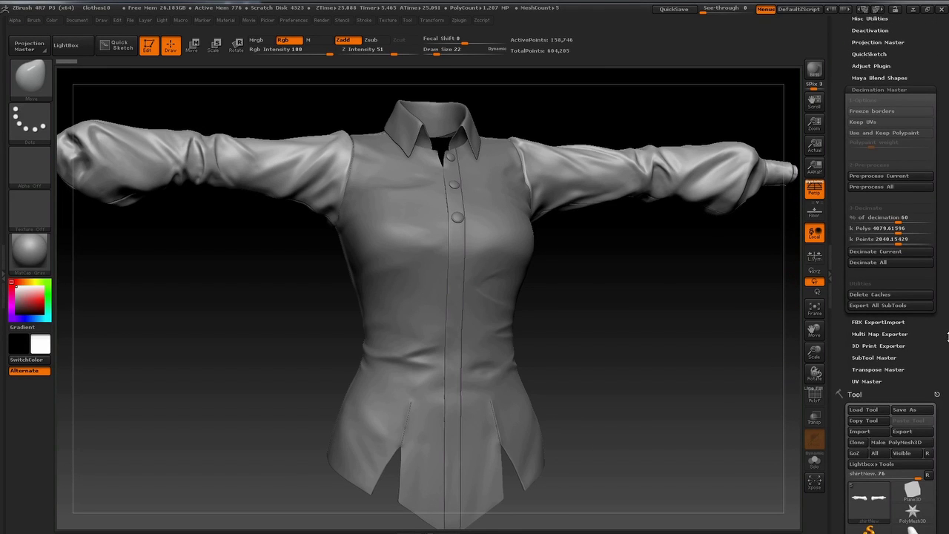
left_click(899, 306)
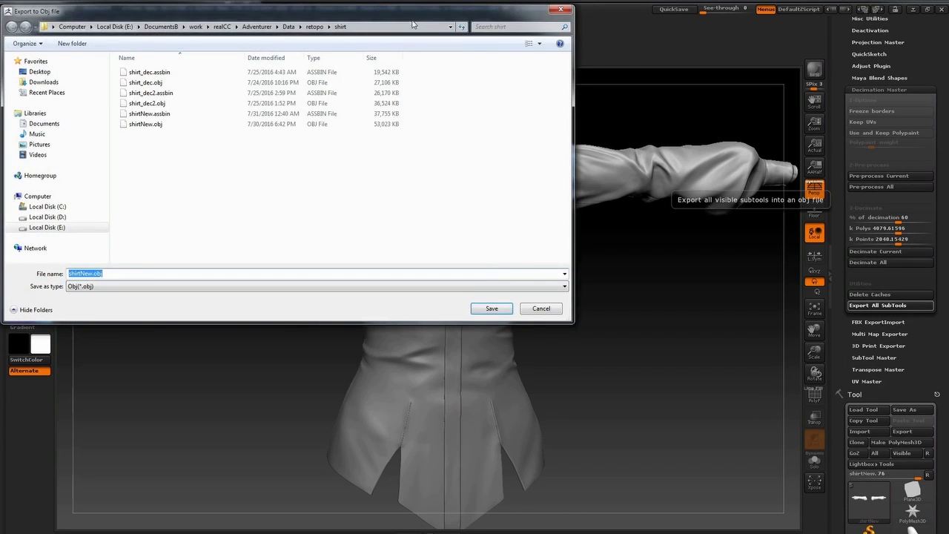
left_click(413, 25)
type("E:\\DocumentsB\\work\\realCC\\Adventurer\\Data\\tutorial\\tutorialOBJ\\FromZbrush")
key("Return")
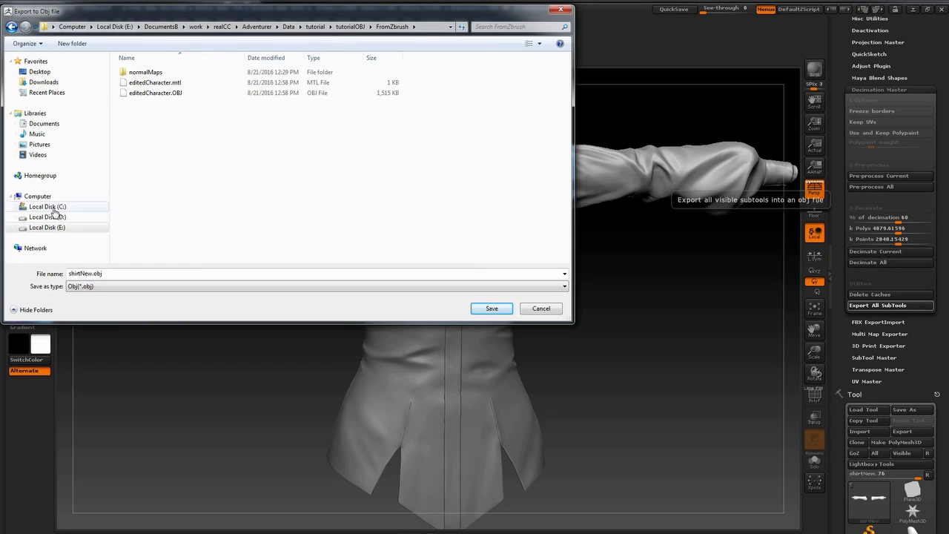
Step: Create a folder named decimated inside the FromZbrush folder and open it
right_click(201, 144)
mouse_move(177, 249)
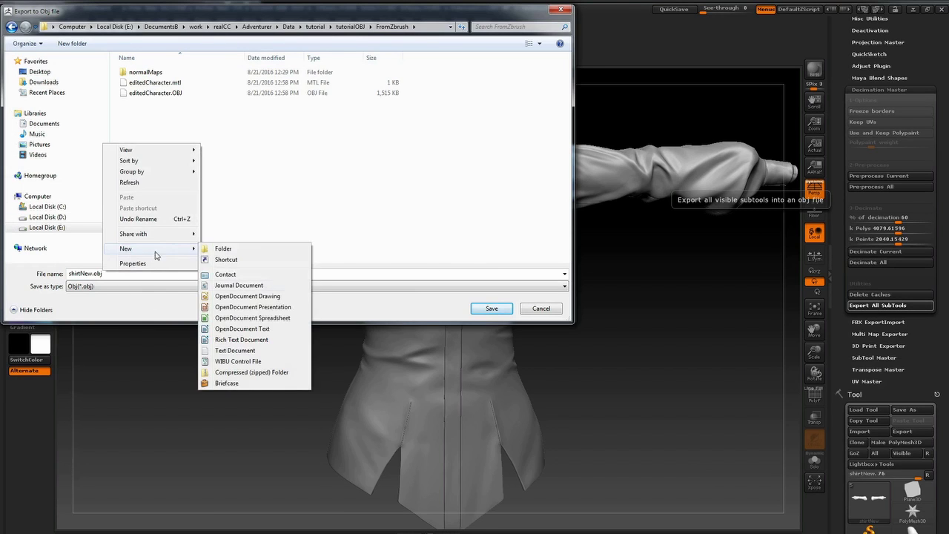
left_click(252, 249)
type("dec")
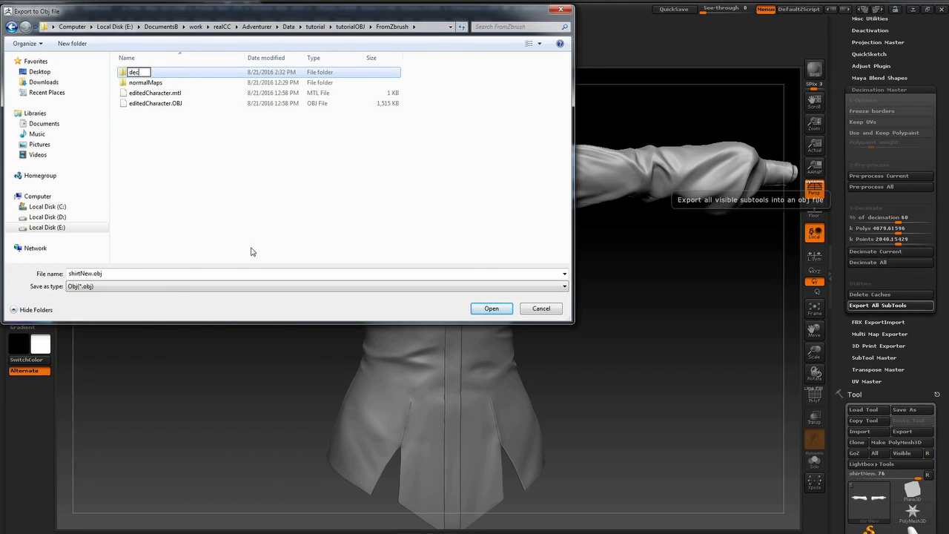
type("imated")
key("Return")
key("Return")
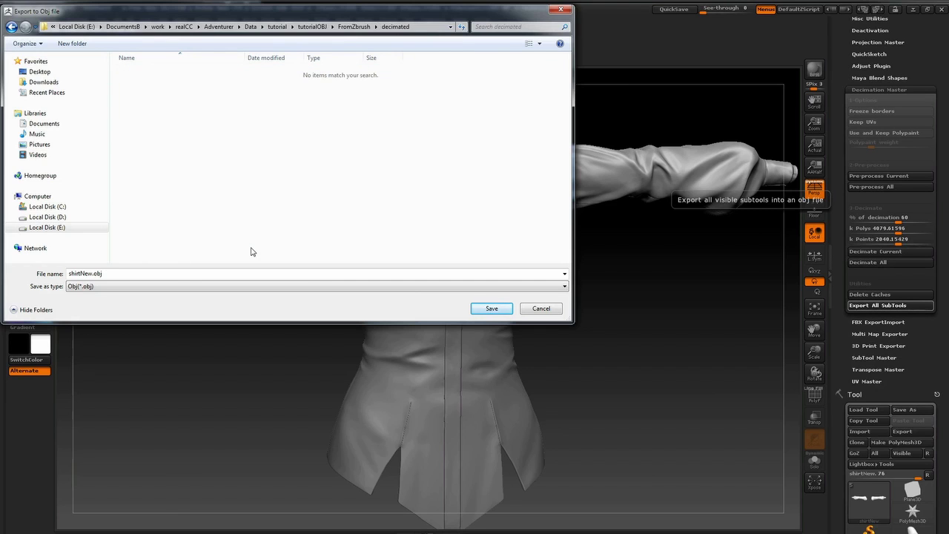
Step: Export all visible shirt subtools as shirtNew.obj into the decimated folder
double_click(95, 273)
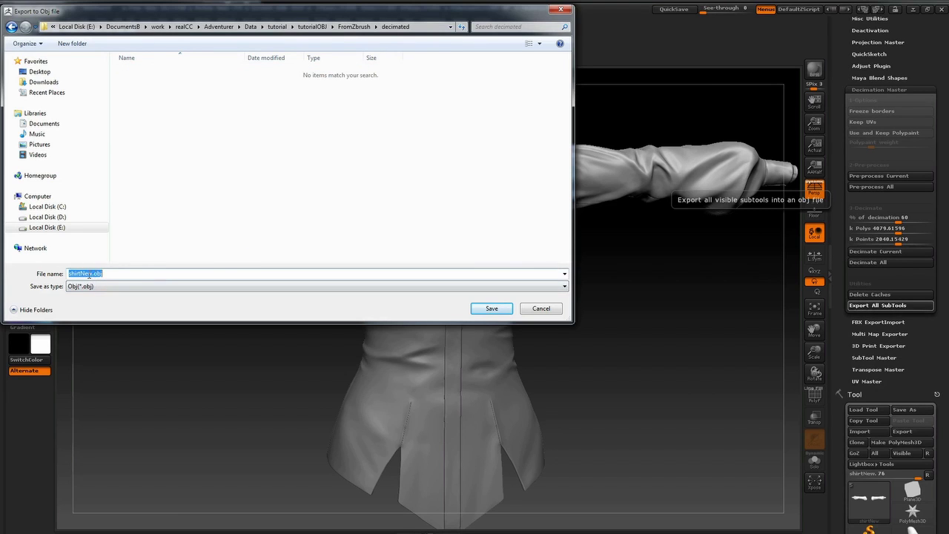
left_click(89, 274)
left_click(492, 307)
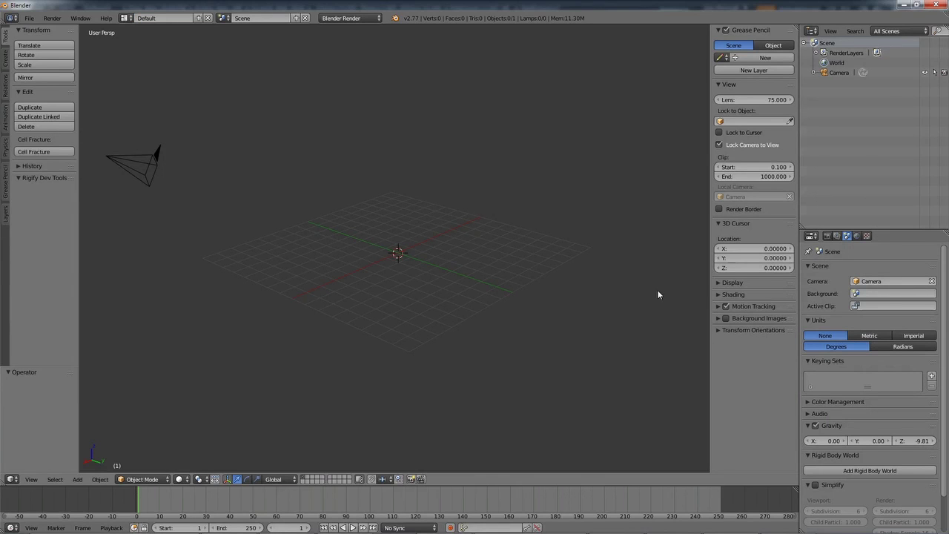
Step: Switch to Blender and import the shirt as a Wavefront OBJ from the decimated folder
left_click(29, 18)
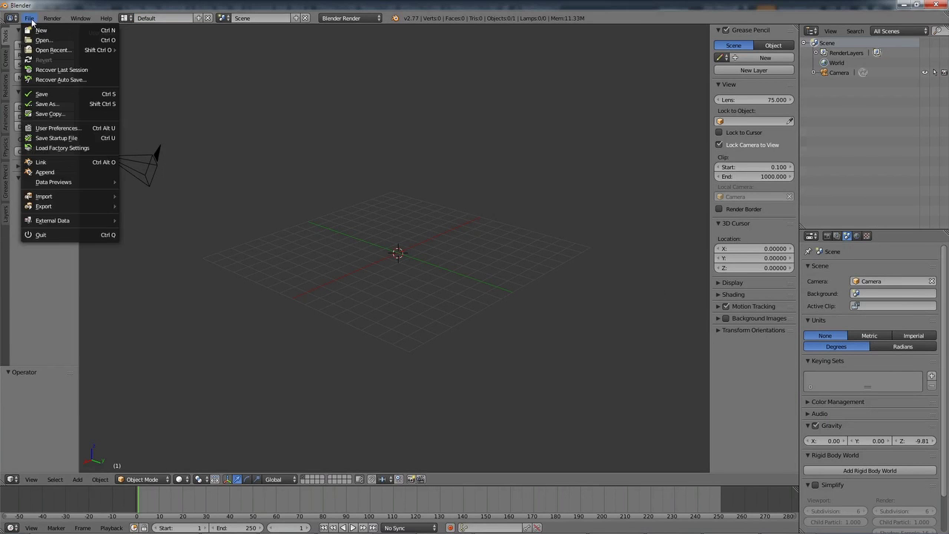
mouse_move(96, 199)
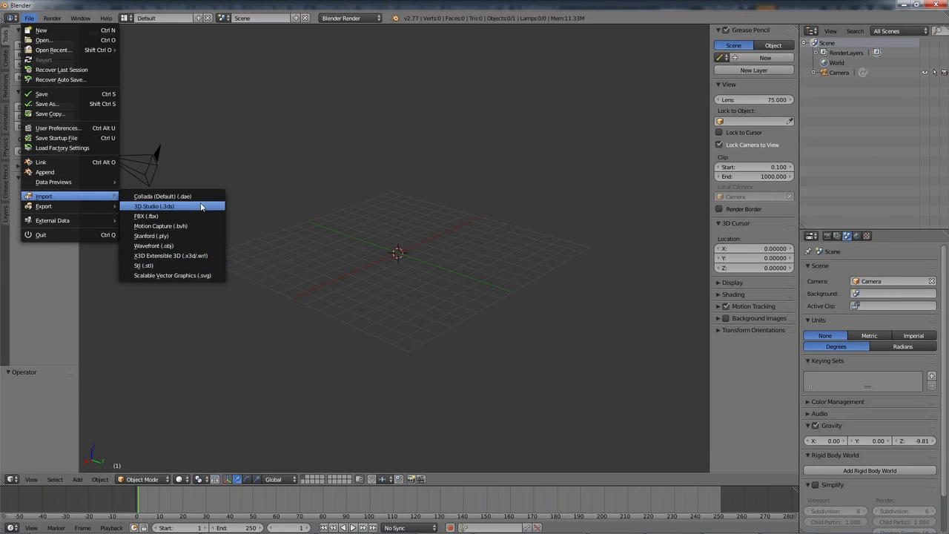
left_click(186, 246)
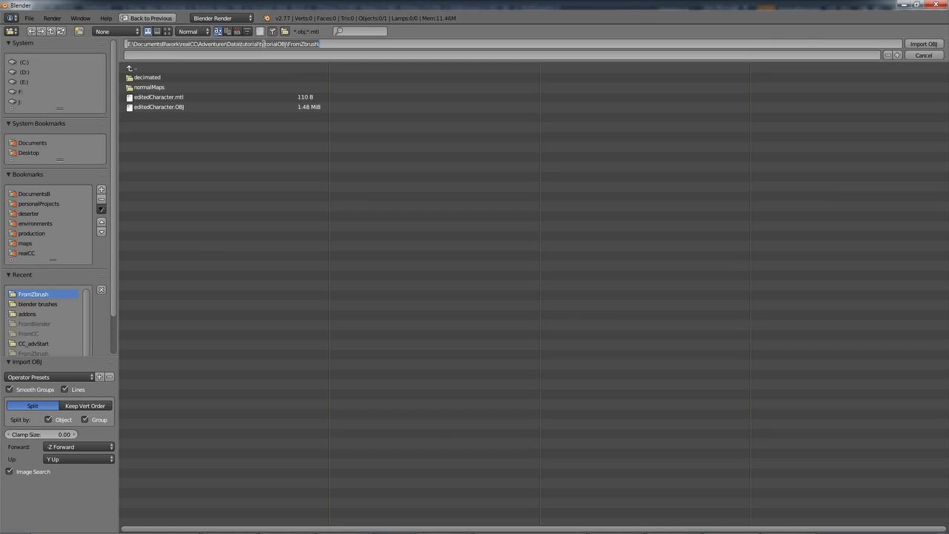
left_click(166, 79)
double_click(160, 80)
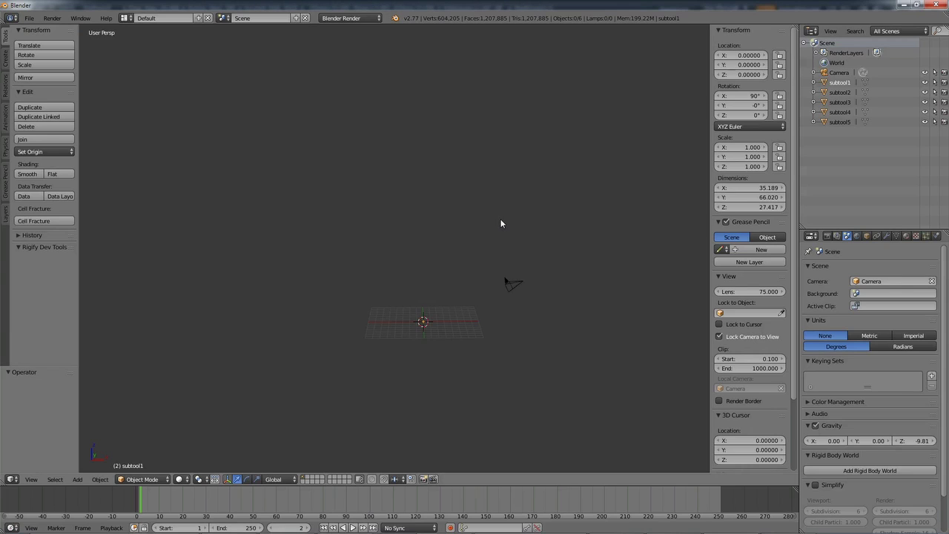
Step: Select all five imported shirt meshes and join them into a single object
scroll(507, 171, "down", 4)
middle_click_drag(394, 144, 387, 260, "shift")
middle_click_drag(482, 46, 475, 304, "shift")
scroll(483, 191, "down", 2)
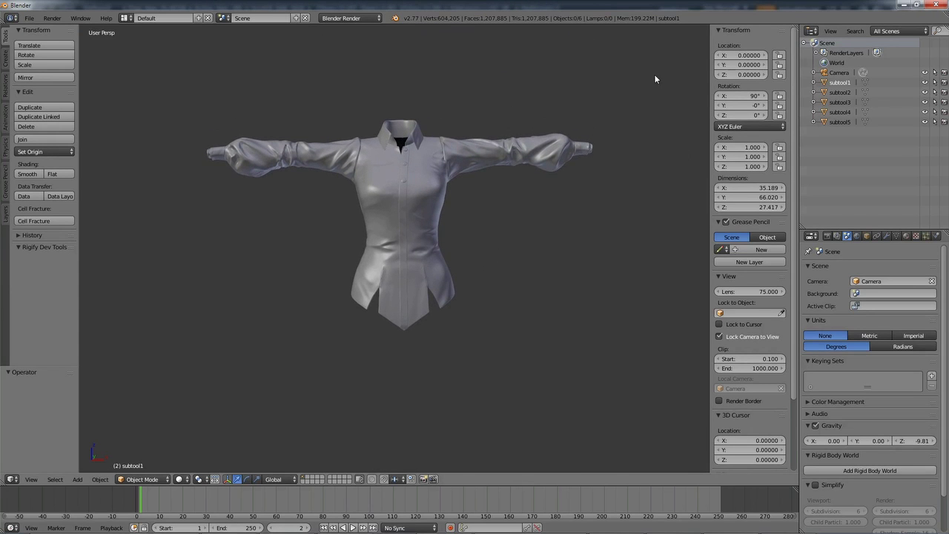
key("b")
left_click_drag(654, 74, 162, 362)
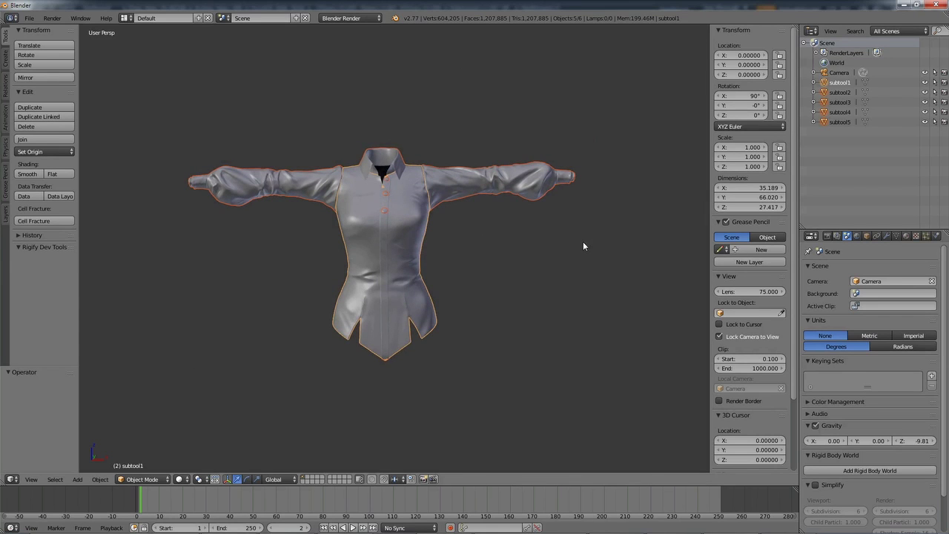
key("ctrl+j")
key("KP_Decimal")
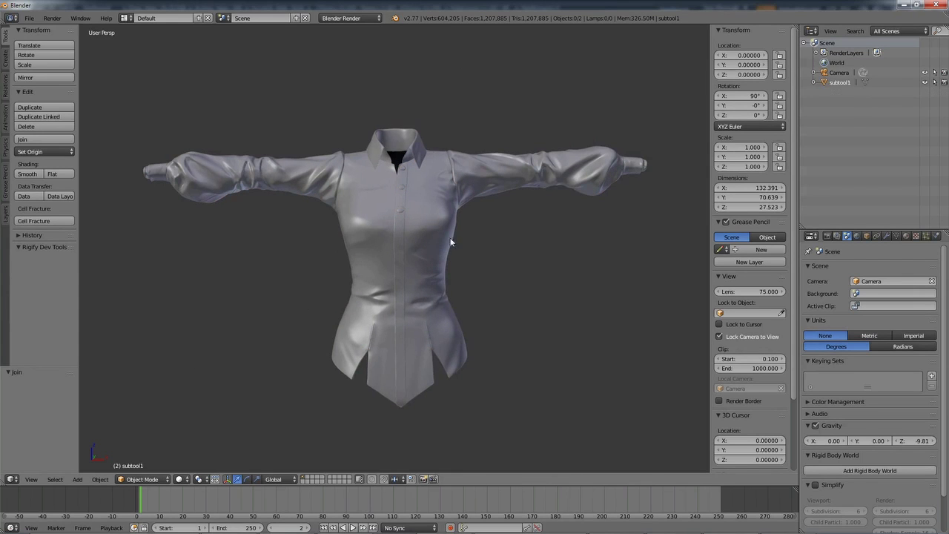
Step: Rename the joined shirt object shirtHigh and make it unselectable in the viewport
double_click(840, 82)
key("BackSpace")
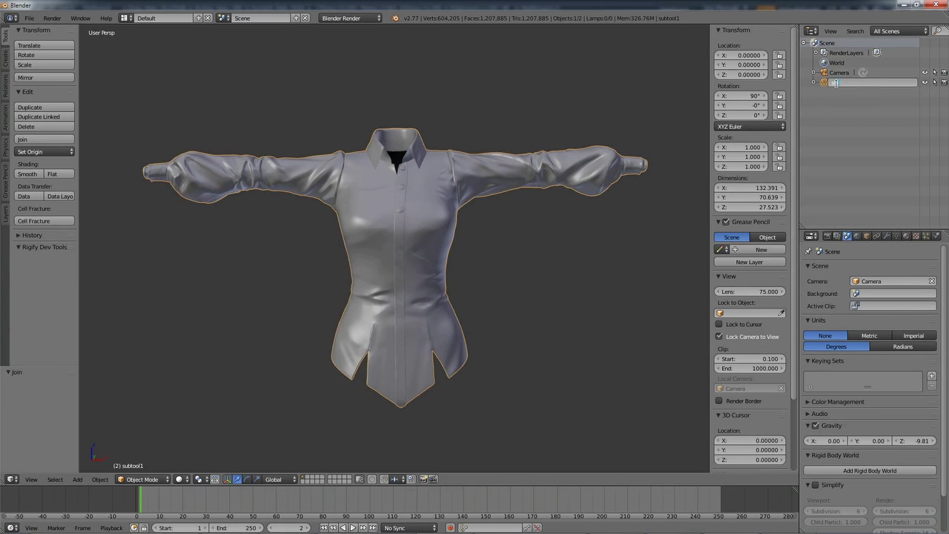
key("Return")
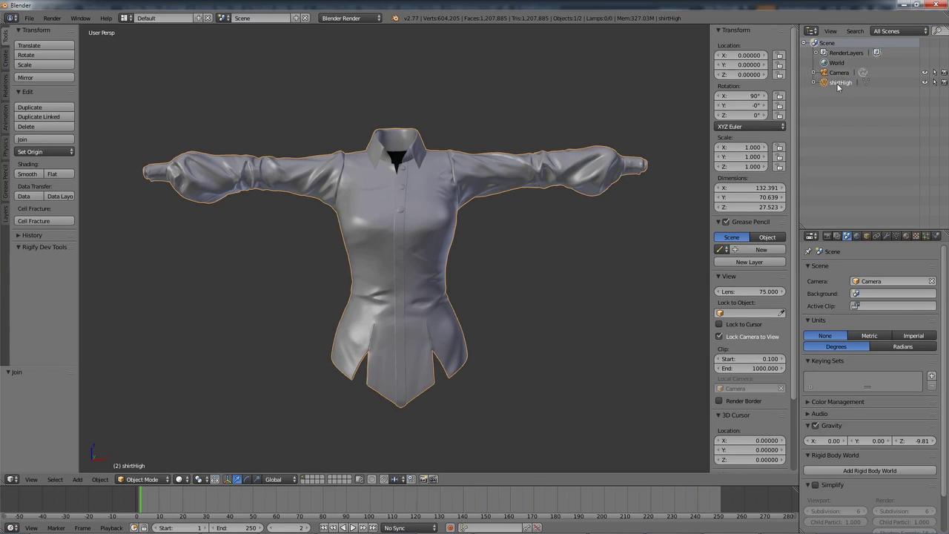
left_click(934, 82)
Step: Add a mesh plane at the scene origin below the shirt
mouse_move(513, 295)
middle_mouse_down()
mouse_move(515, 274)
mouse_move(485, 290)
mouse_move(507, 266)
middle_mouse_up()
scroll(512, 278, "down", 2)
scroll(507, 267, "down", 2)
key("shift+a")
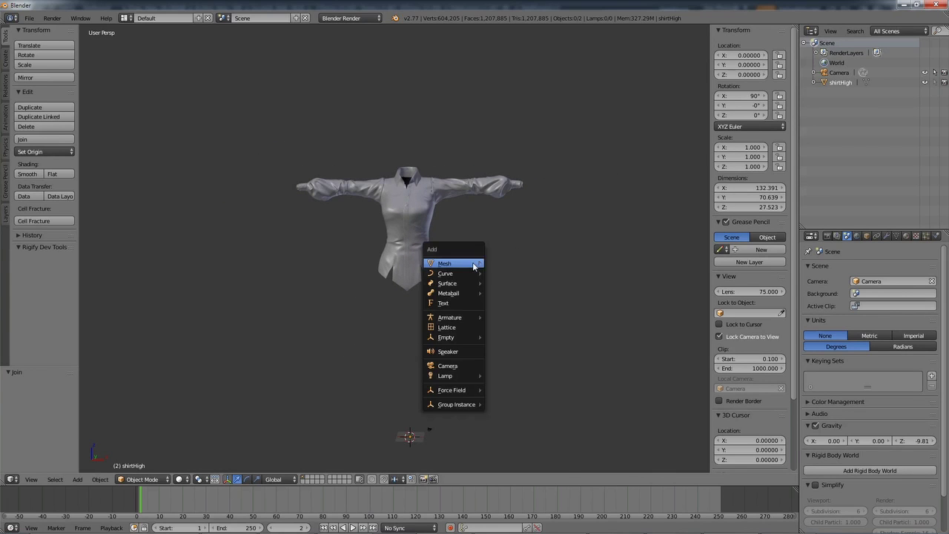
mouse_move(479, 266)
left_click(511, 266)
scroll(426, 270, "up", 1)
middle_click_drag(426, 270, 438, 243, "shift")
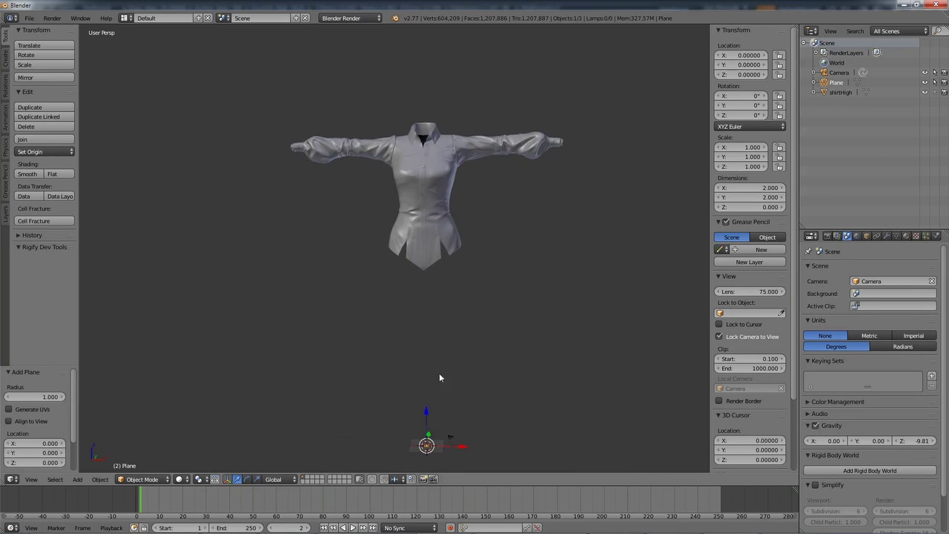
mouse_move(462, 400)
middle_mouse_down()
mouse_move(449, 311)
mouse_move(477, 345)
mouse_move(387, 290)
mouse_move(417, 273)
middle_mouse_up()
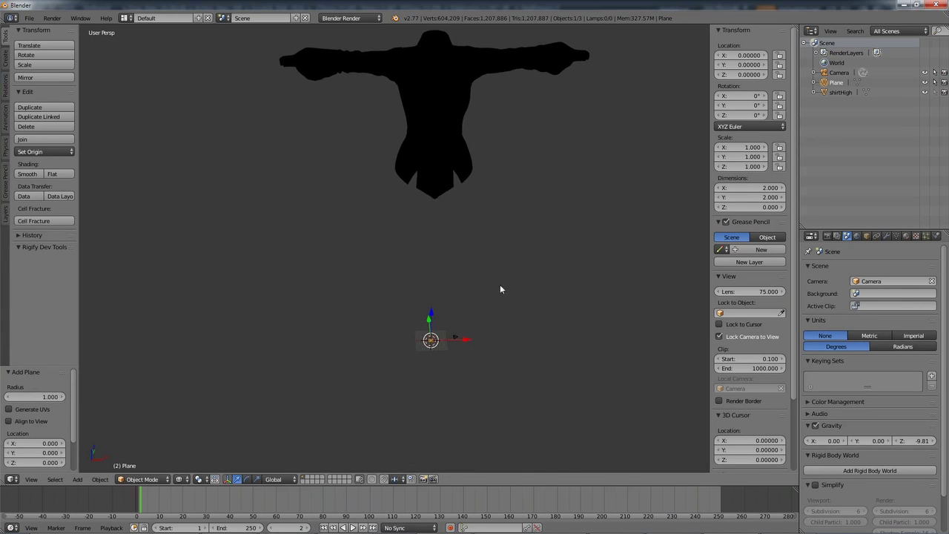
Step: Enter Edit Mode on the plane and delete all of its vertices, with the viewport in solid shading
key("Tab")
scroll(490, 322, "up", 2)
key("z")
middle_click_drag(490, 322, 454, 337)
key("x")
left_click(525, 296)
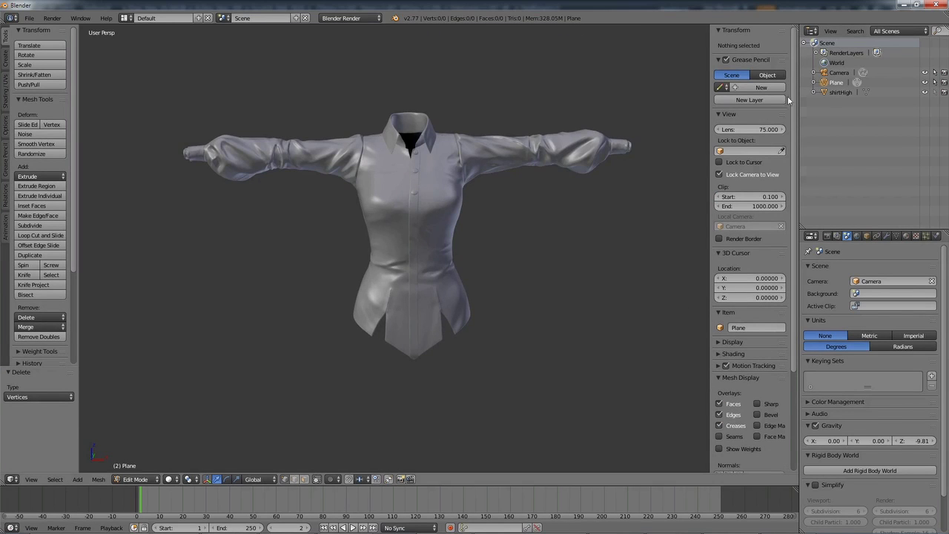
Step: Set the snap element to Face and turn on projecting individual elements onto the surface of other objects
middle_click_drag(491, 311, 390, 311)
scroll(400, 315, "up", 2)
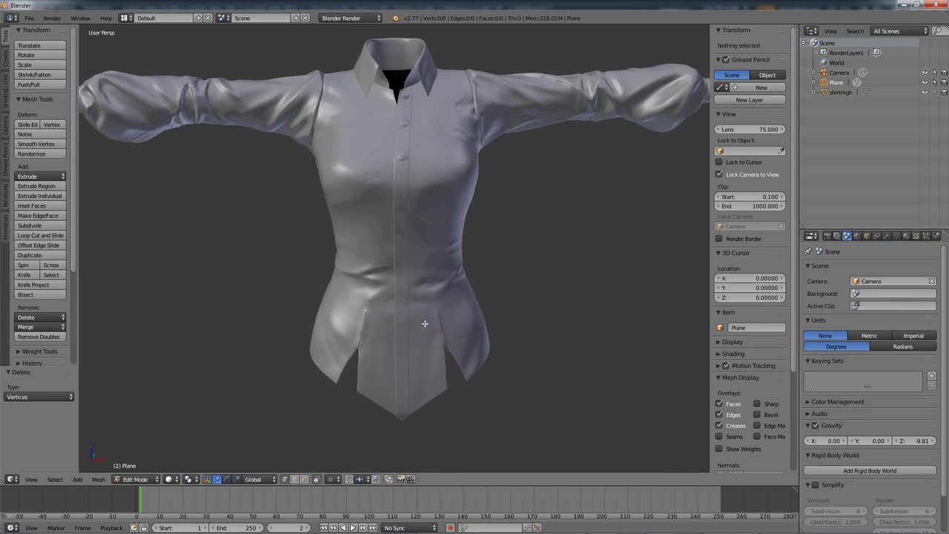
middle_click_drag(466, 304, 340, 78)
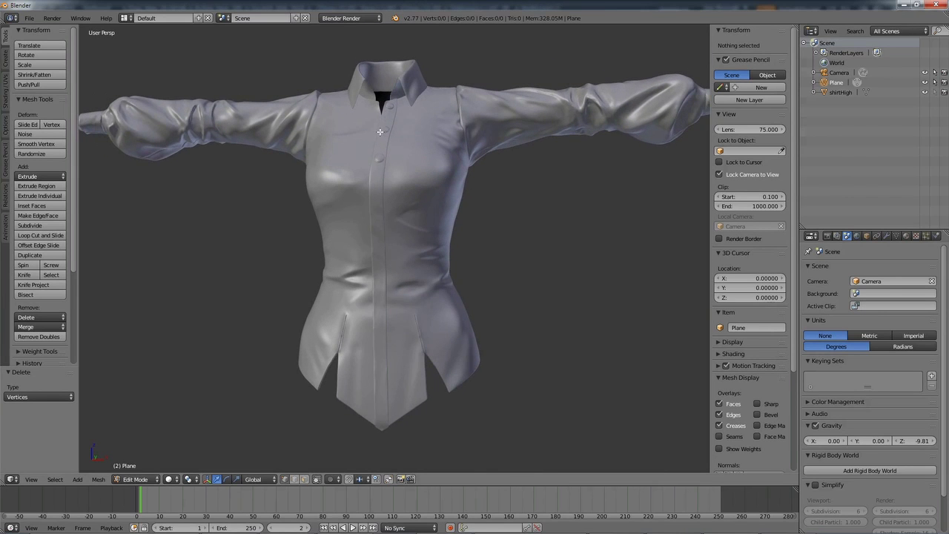
left_click(362, 479)
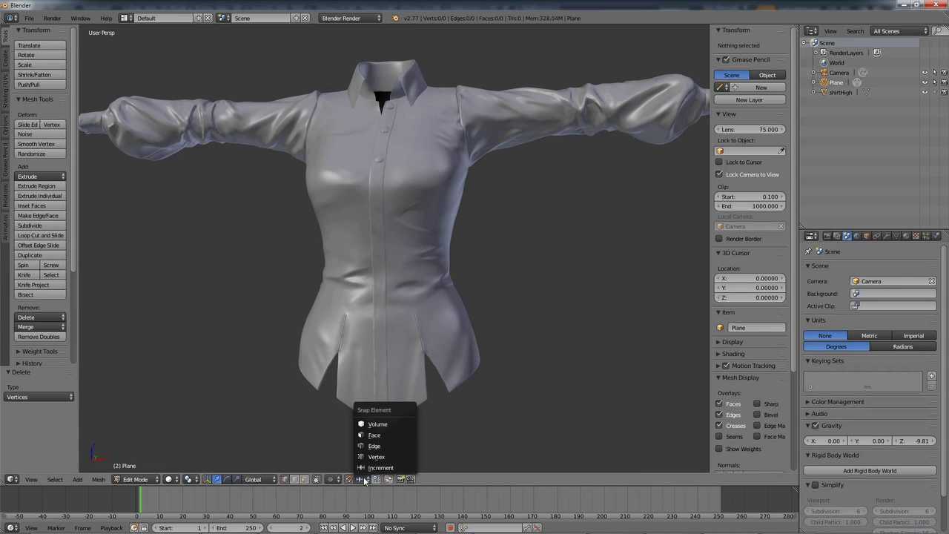
left_click(371, 434)
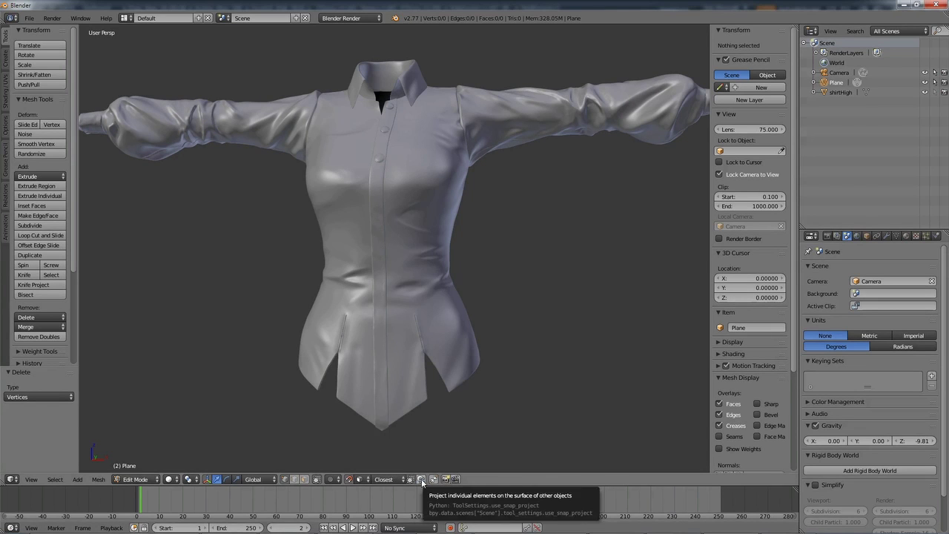
left_click(420, 479)
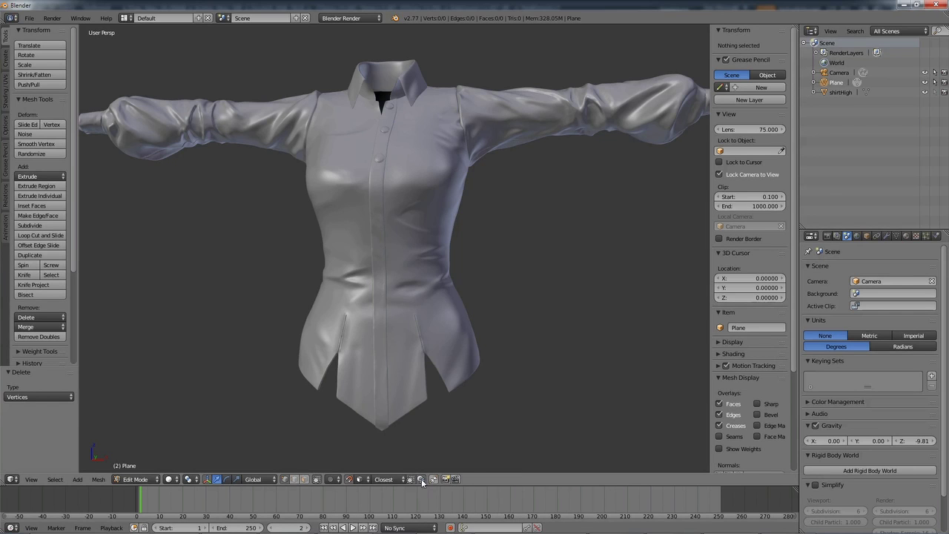
Step: Place a connected row of four vertices on the shirt's upper chest, from the button placket's edge toward the sleeve seam
middle_click_drag(508, 164, 446, 186)
scroll(445, 192, "up", 5)
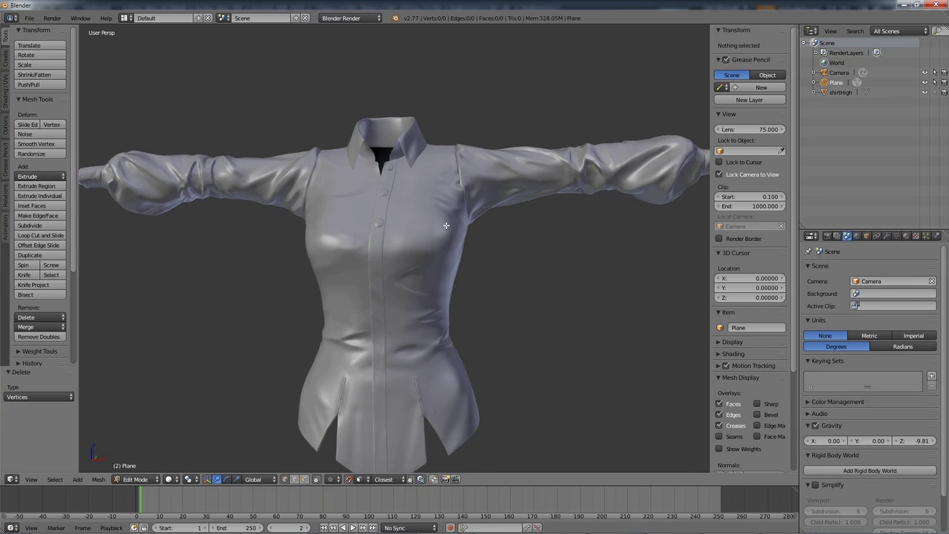
scroll(415, 216, "up", 4)
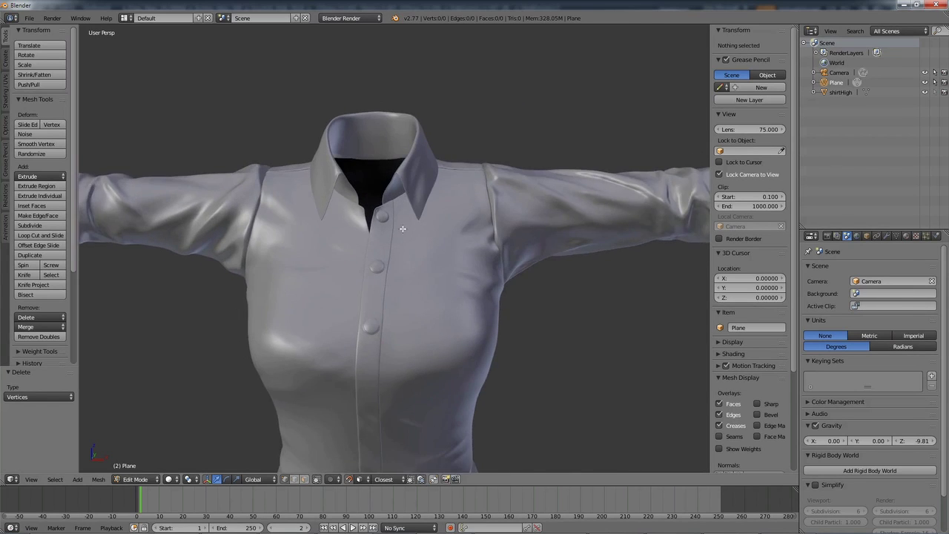
mouse_move(417, 240)
middle_mouse_down()
mouse_move(428, 239)
mouse_move(421, 246)
middle_mouse_up()
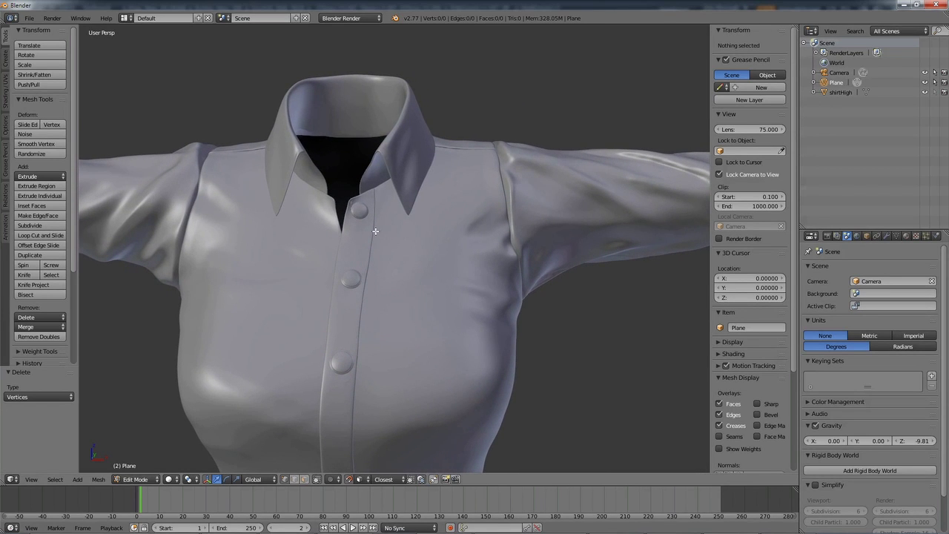
left_click(375, 232, "ctrl")
scroll(364, 236, "up", 3)
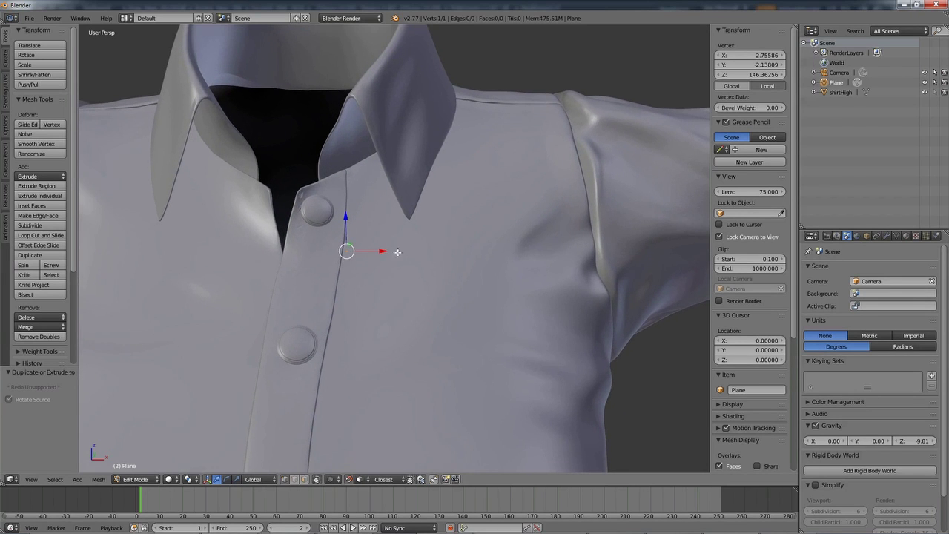
left_click(400, 251, "ctrl")
left_click(462, 252, "ctrl")
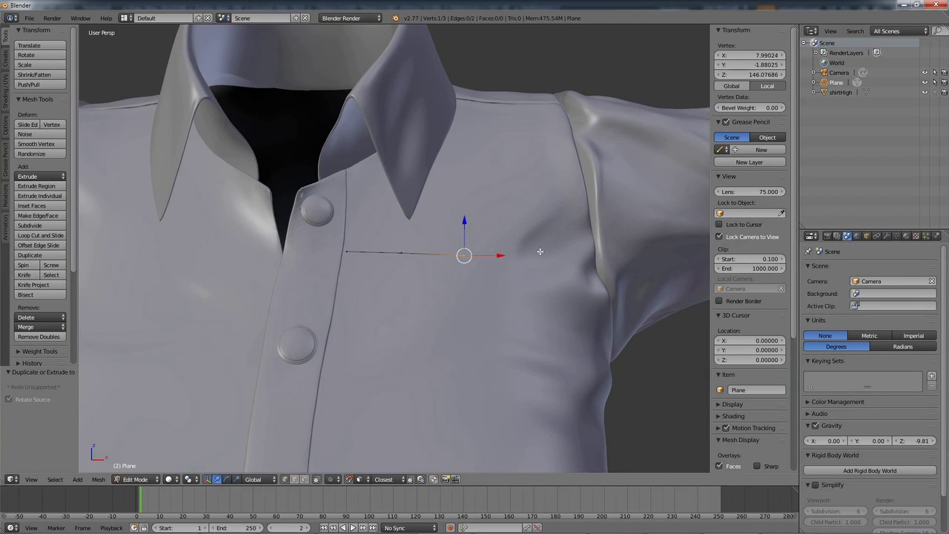
left_click(530, 250, "ctrl")
Step: Hide the transform manipulator and select the whole vertex row from the placket end to the sleeve end
scroll(449, 288, "down", 3)
scroll(449, 288, "up", 6)
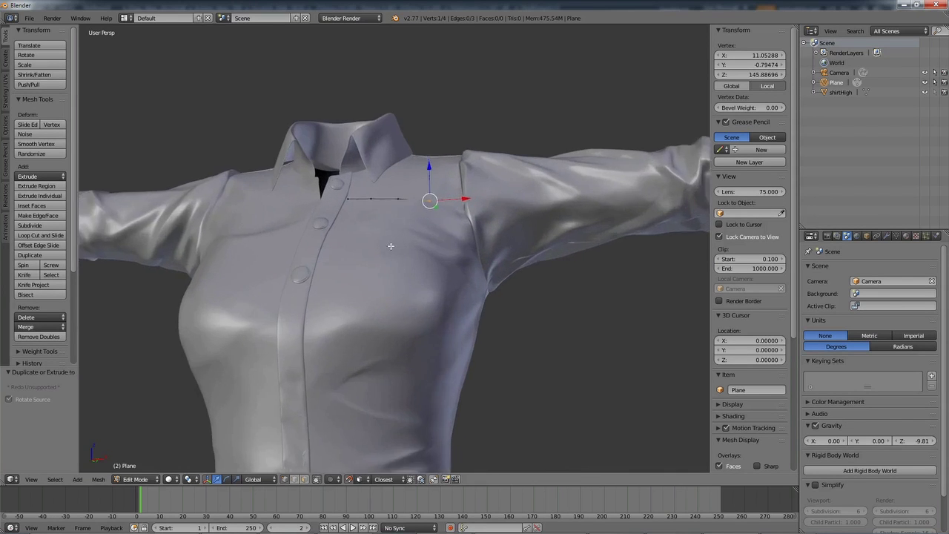
middle_click_drag(435, 235, 379, 226)
key("ctrl+space")
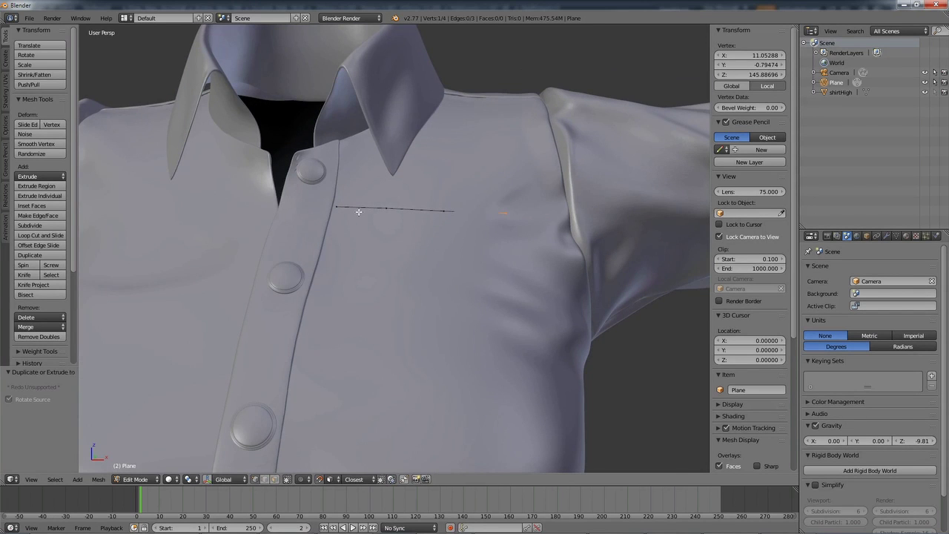
right_click(335, 209)
middle_click_drag(533, 239, 486, 219)
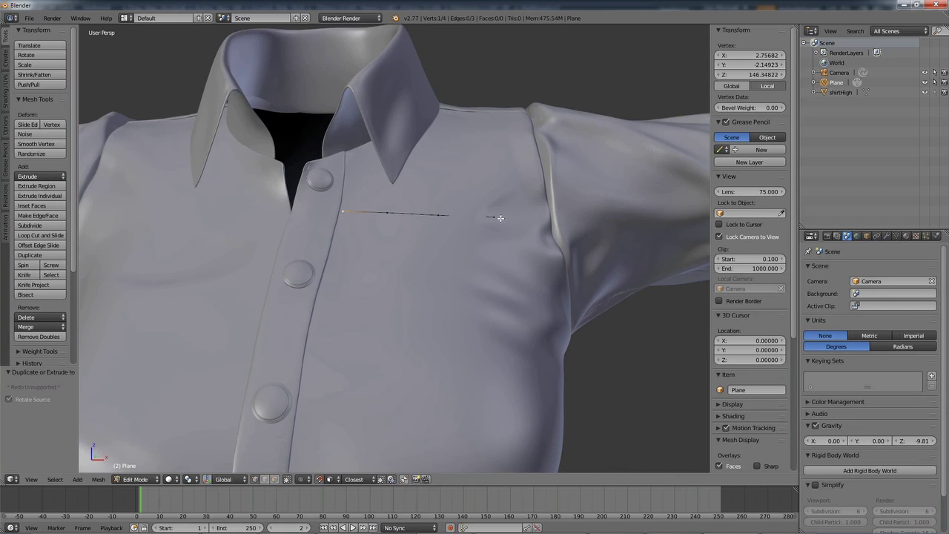
right_click(491, 217, "ctrl")
scroll(482, 229, "down", 5)
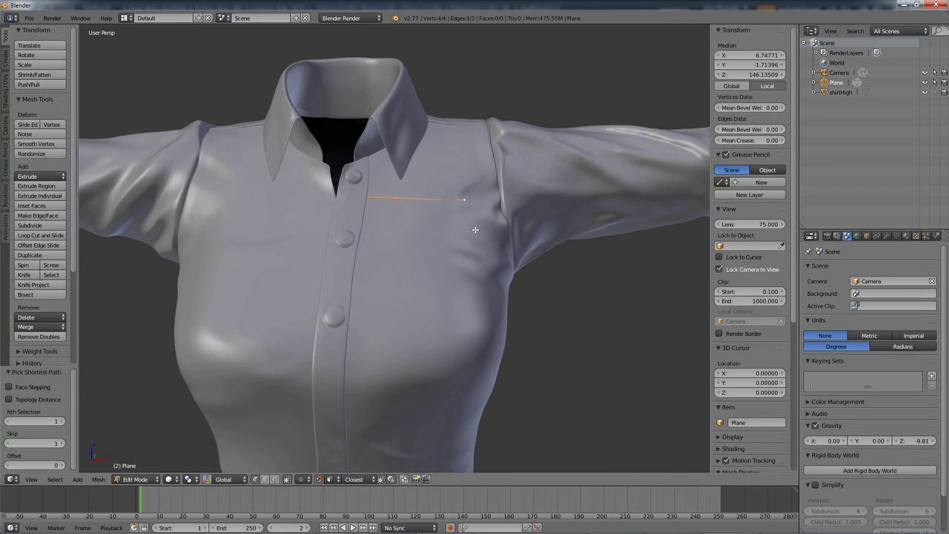
Step: Extrude the vertex row down the chest twice, by about 5.2 and then about 8.5 units in Z
key("e")
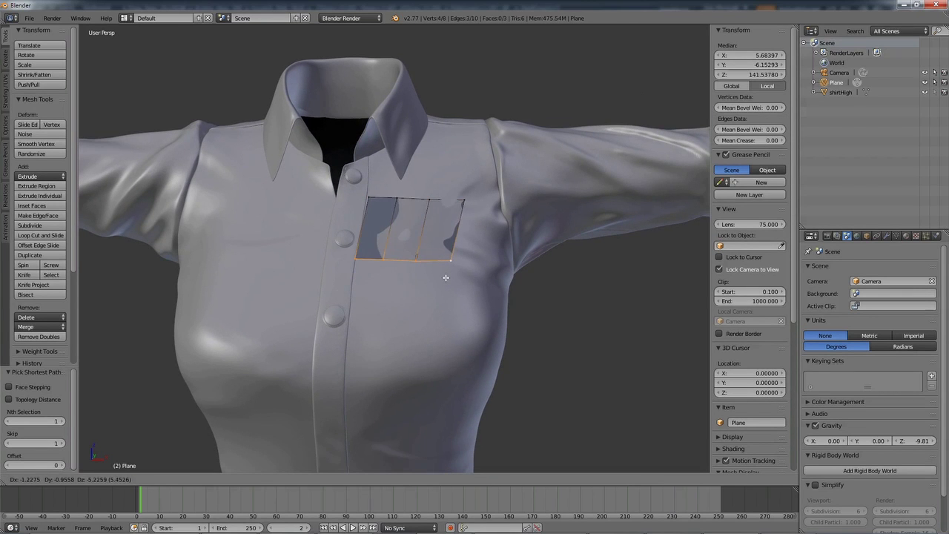
left_click(447, 275)
middle_click_drag(447, 276, 465, 264)
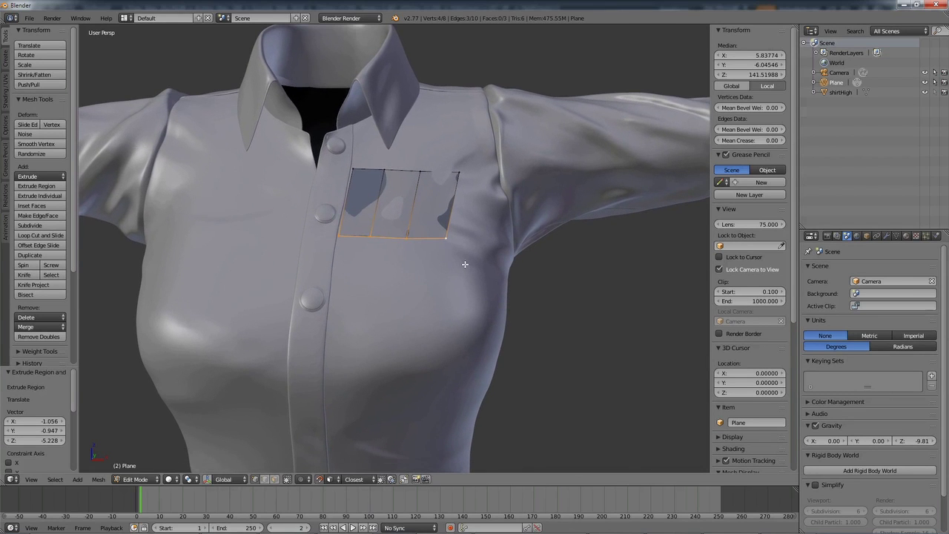
key("e")
left_click(445, 362)
Step: Cut an edge loop across the lower chest faces and shift it about 0.24 units in X toward the placket
key("ctrl+r")
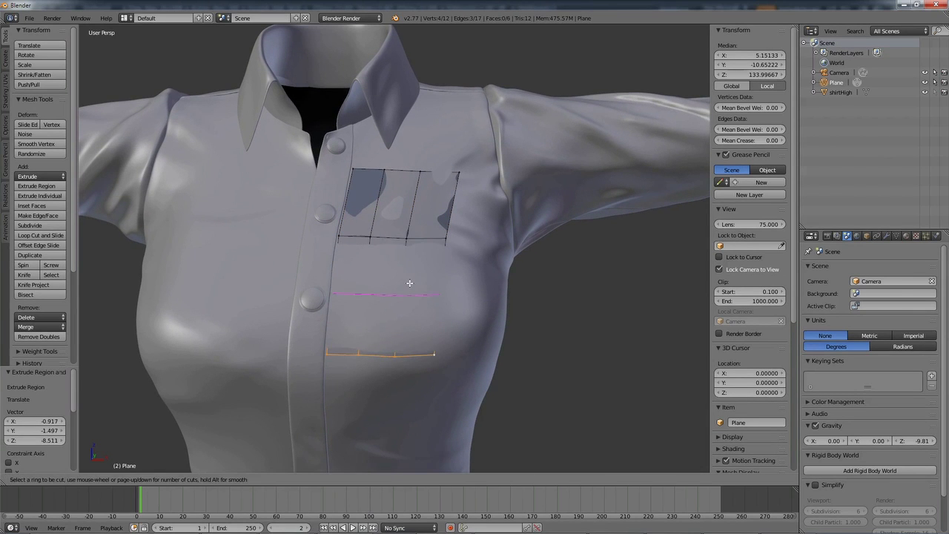
left_click(410, 283)
left_click(413, 292)
middle_click_drag(413, 292, 447, 284)
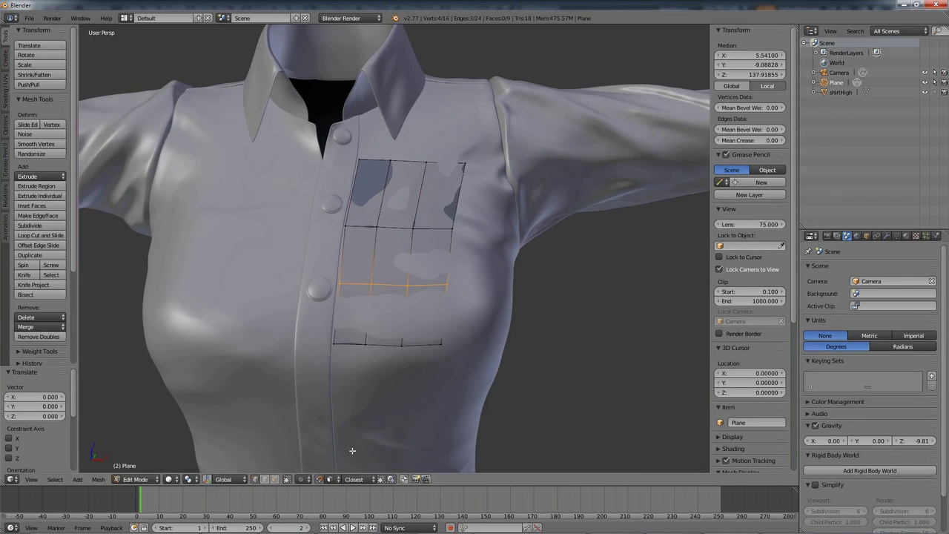
mouse_move(388, 287)
middle_mouse_down()
mouse_move(383, 302)
mouse_move(378, 289)
middle_mouse_up()
scroll(383, 302, "up", 1)
key("g")
left_click(400, 304)
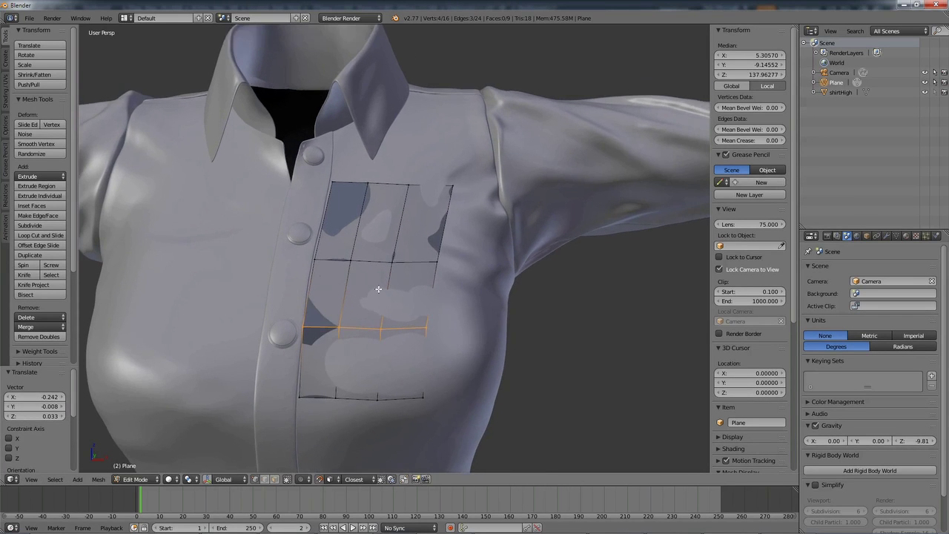
Step: Move the new row's placket-end vertex onto the edge of the button placket
scroll(375, 289, "up", 2)
middle_click_drag(254, 341, 321, 305, "shift")
right_click(348, 317)
key("g")
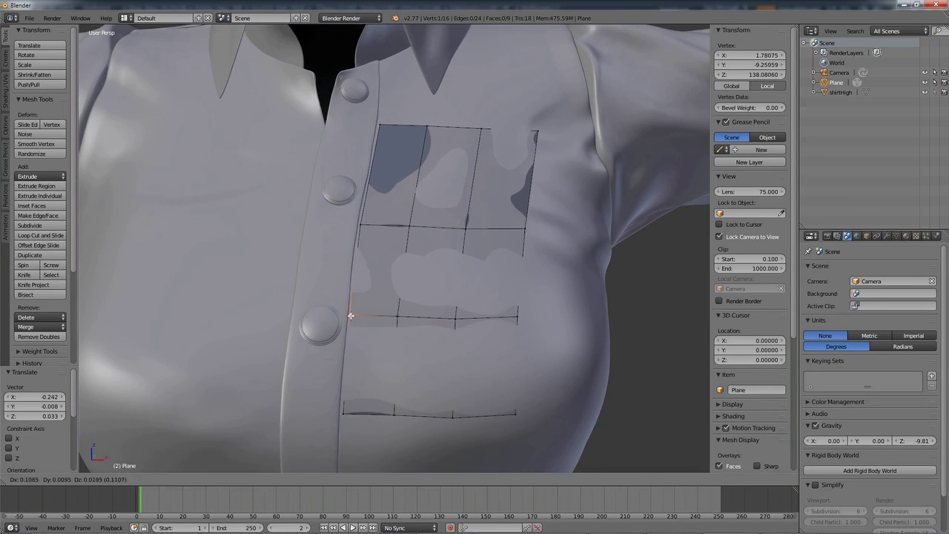
left_click(351, 316)
middle_click_drag(476, 290, 471, 291)
middle_click_drag(622, 316, 631, 316)
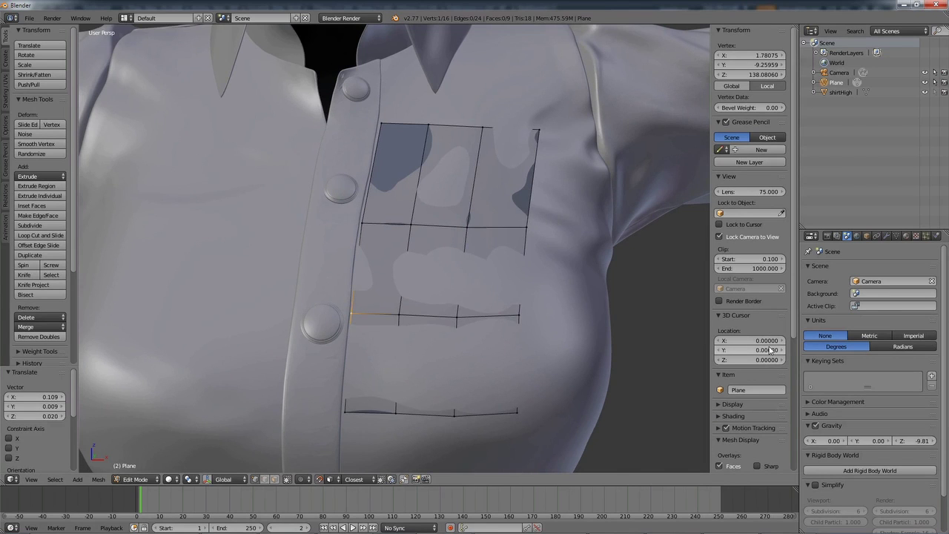
Step: Turn on Hidden Wire in the viewport's shading settings
scroll(771, 349, "down", 4)
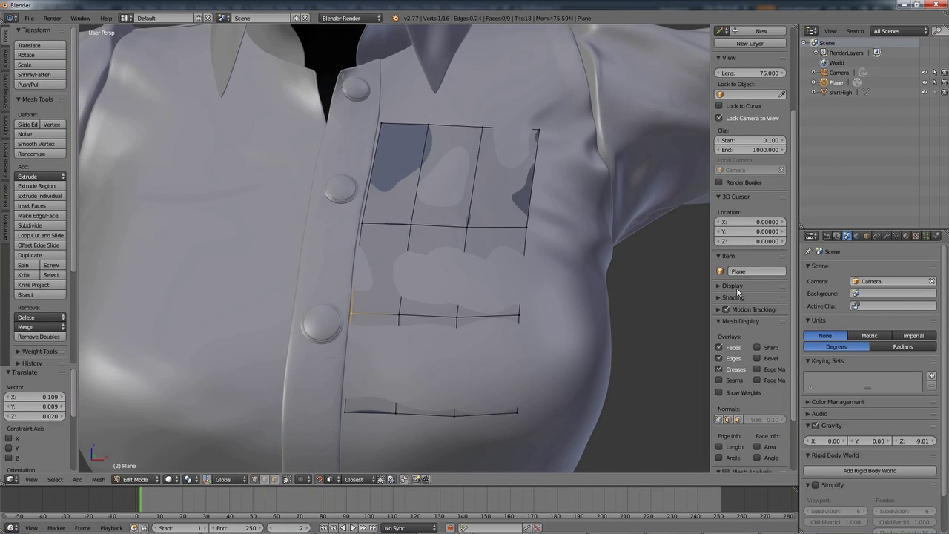
left_click(736, 286)
scroll(750, 349, "down", 2)
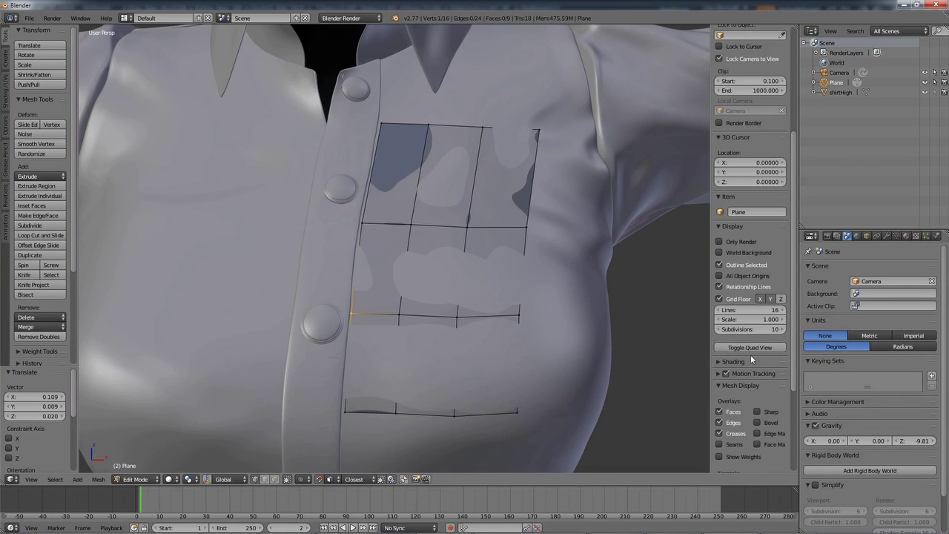
left_click(742, 362)
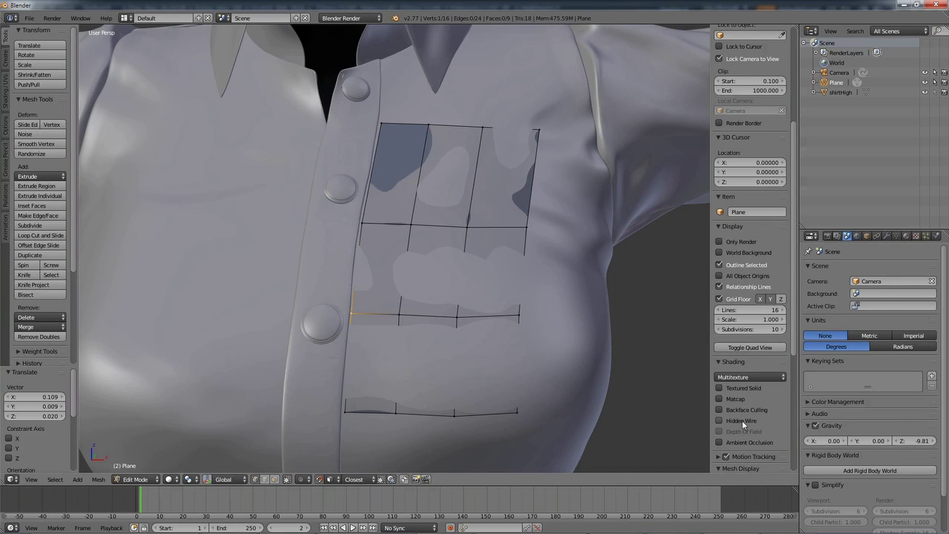
left_click(719, 420)
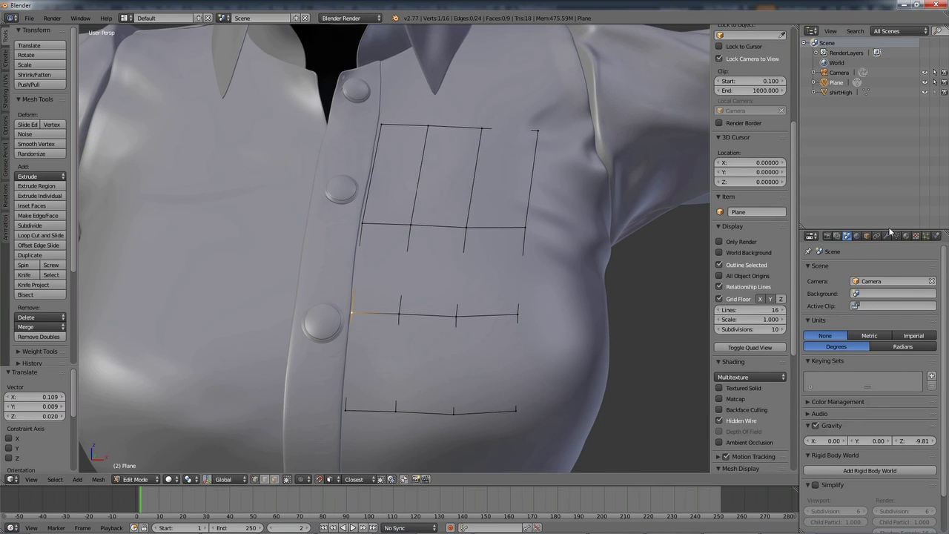
Step: Turn on X-Ray display for the Plane object
left_click(868, 237)
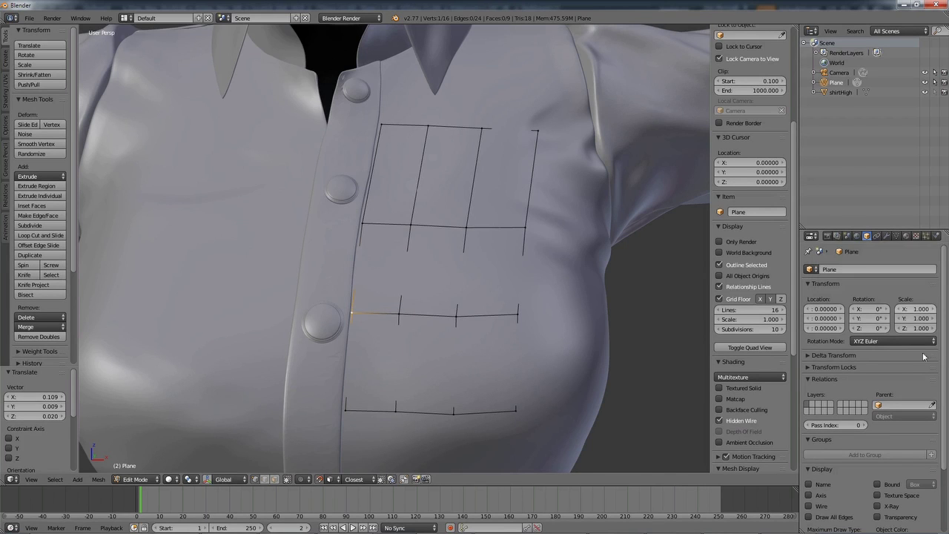
scroll(895, 438, "down", 1)
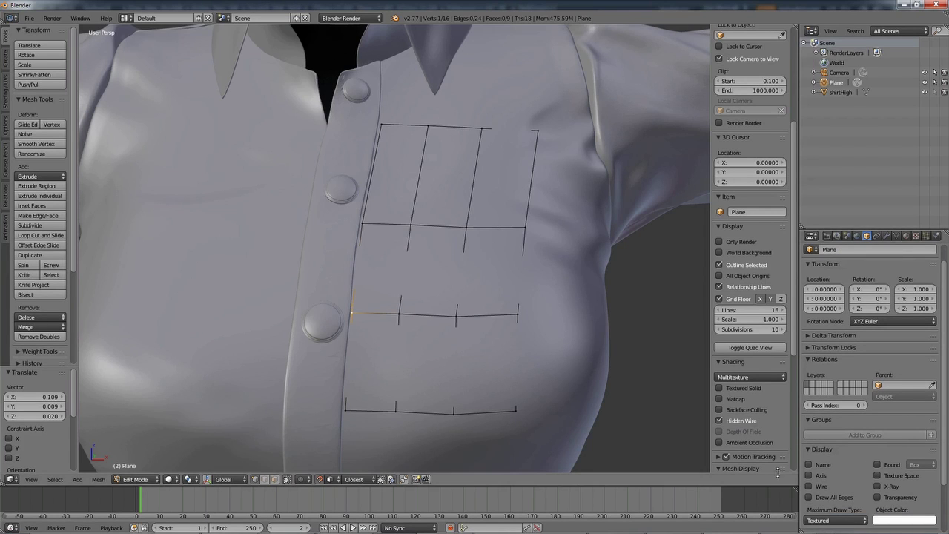
left_click(893, 487)
middle_click_drag(509, 318, 406, 249)
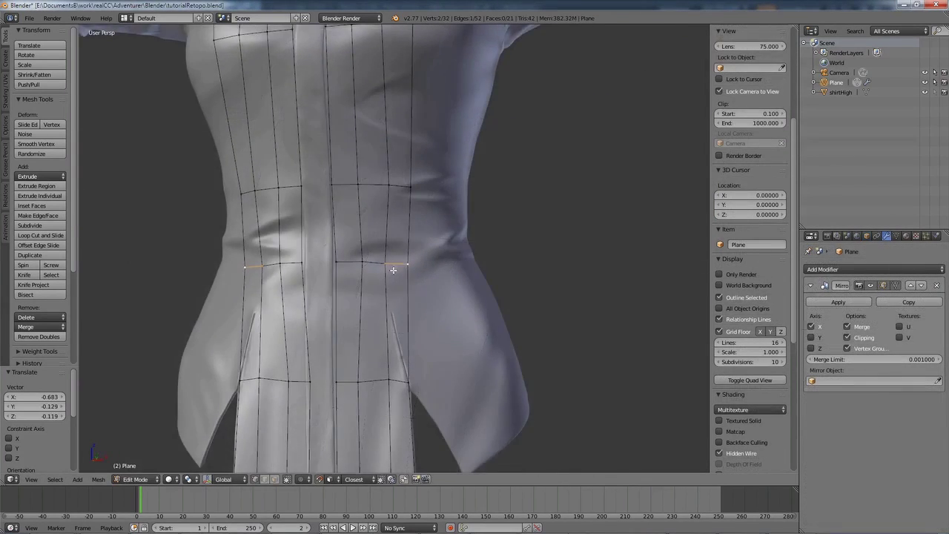
Step: Extrude the outer waist edge around to the side seam and place its upper vertices along the seam
middle_click_drag(393, 270, 296, 280)
key("e")
left_click(434, 280)
middle_click_drag(435, 279, 310, 273)
right_click(298, 273)
key("g")
left_click(319, 207)
right_click(307, 207)
key("g")
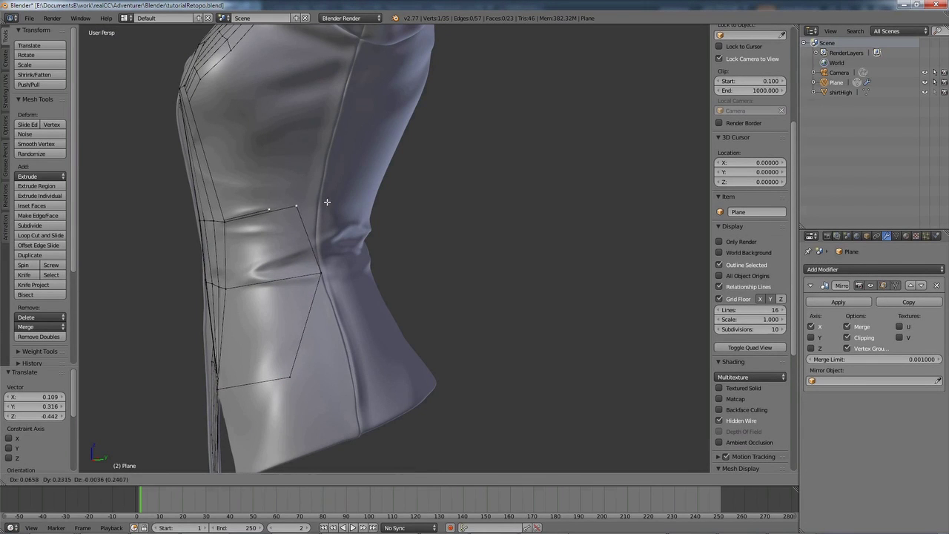
left_click(339, 201)
Step: Place the hip vertex on the side seam, extrude the hip edge down about 8.2 units in Z, and fit its ends to the hem corners
right_click(299, 373)
key("g")
right_click(319, 313, "shift")
middle_click_drag(330, 307, 278, 308)
key("e")
left_click(441, 349)
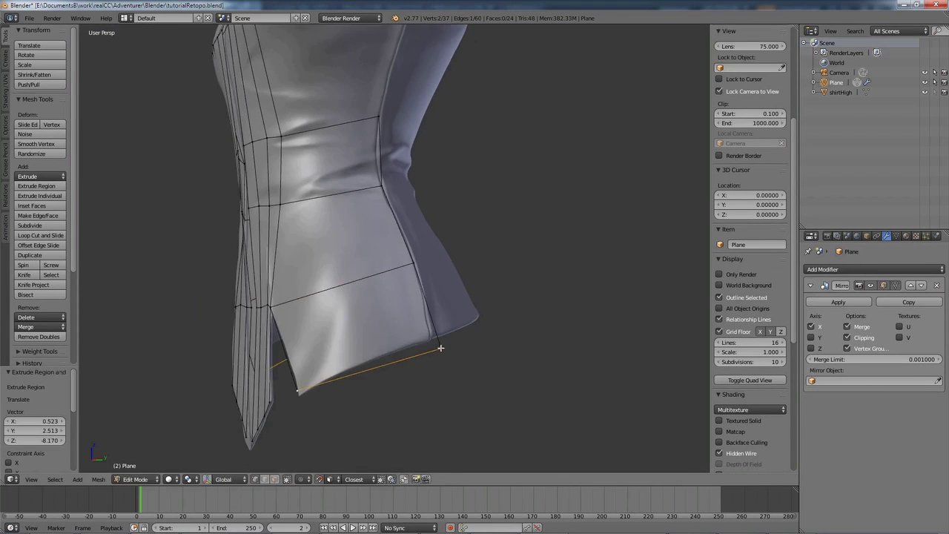
middle_click_drag(319, 371, 371, 375)
key("g")
left_click(366, 398)
middle_click_drag(453, 344, 428, 282)
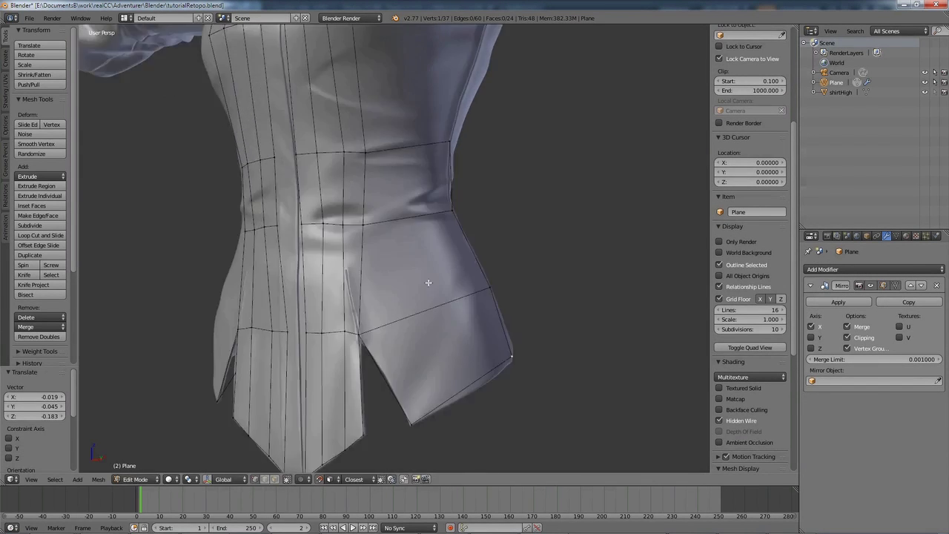
Step: Reposition two outer vertices of the chest grid to follow the shape of the bust
middle_click_drag(428, 193, 437, 296, "shift")
right_click(434, 257)
key("g")
left_click(434, 259)
middle_click_drag(415, 178, 426, 241, "shift")
right_click(414, 224)
key("g")
left_click(415, 229)
scroll(428, 275, "down", 3)
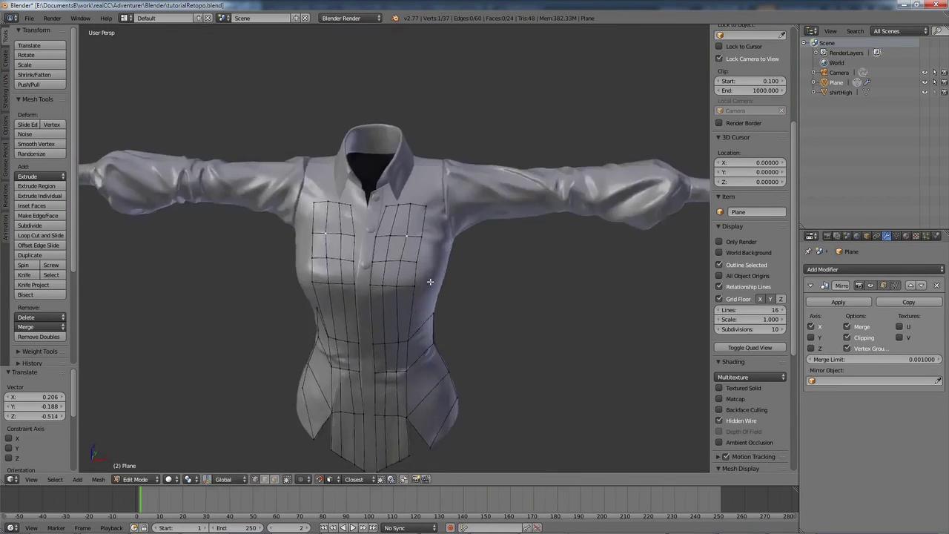
Step: Add a vertex beside the chest grid's upper outer corner and fill a face to it
scroll(361, 230, "up", 2)
middle_click_drag(430, 282, 413, 159)
left_click(409, 180, "ctrl")
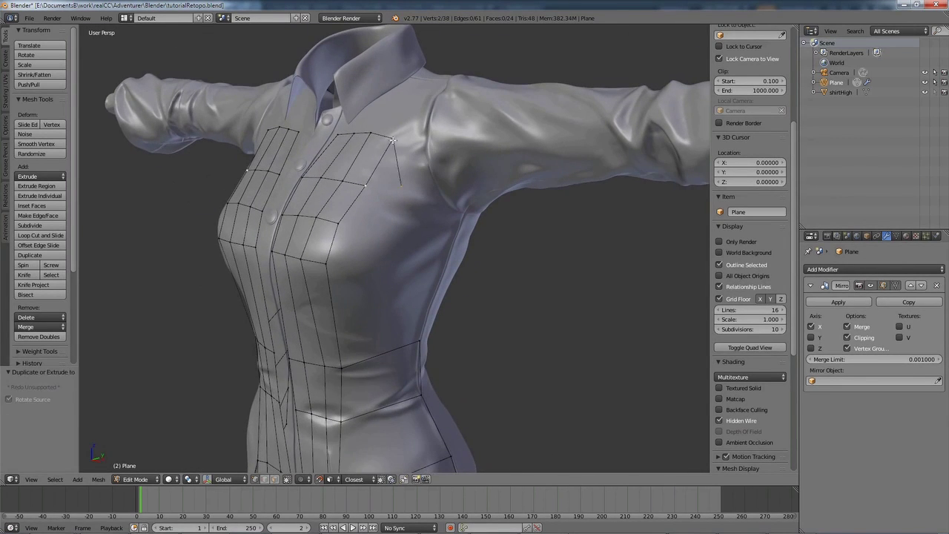
key("f")
Step: Extrude the bust's outer edge toward the armpit, adjust its inner vertex, and fill the gap to the face above
right_click(331, 255)
key("g")
left_click(333, 259)
key("e")
left_click(411, 219)
right_click(327, 260)
key("g")
left_click(346, 256)
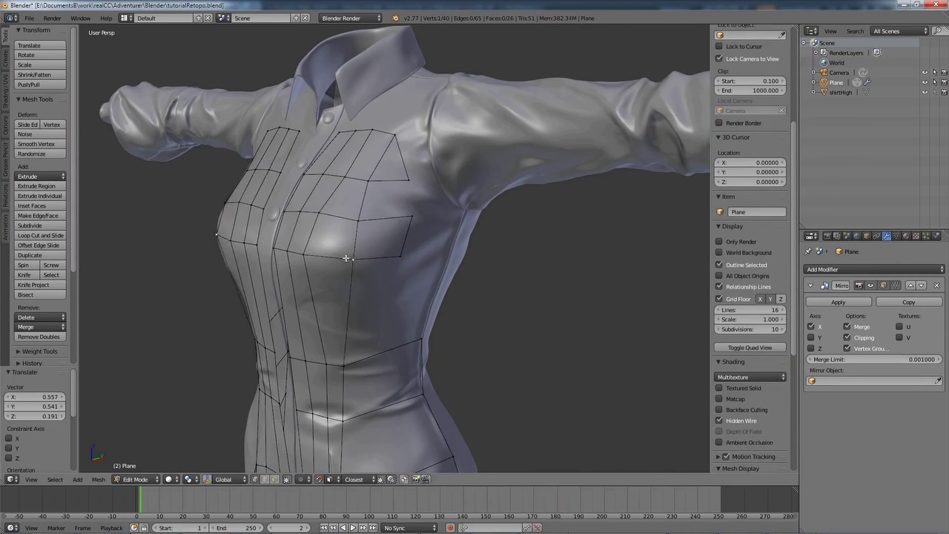
middle_click_drag(345, 257, 392, 259)
right_click(390, 259)
key("f")
key("a")
Step: Cut a vertical edge loop down the side panel from waist to hem and fill a face between it and the bust
middle_click_drag(453, 233, 377, 232)
key("ctrl+r")
left_click(377, 339)
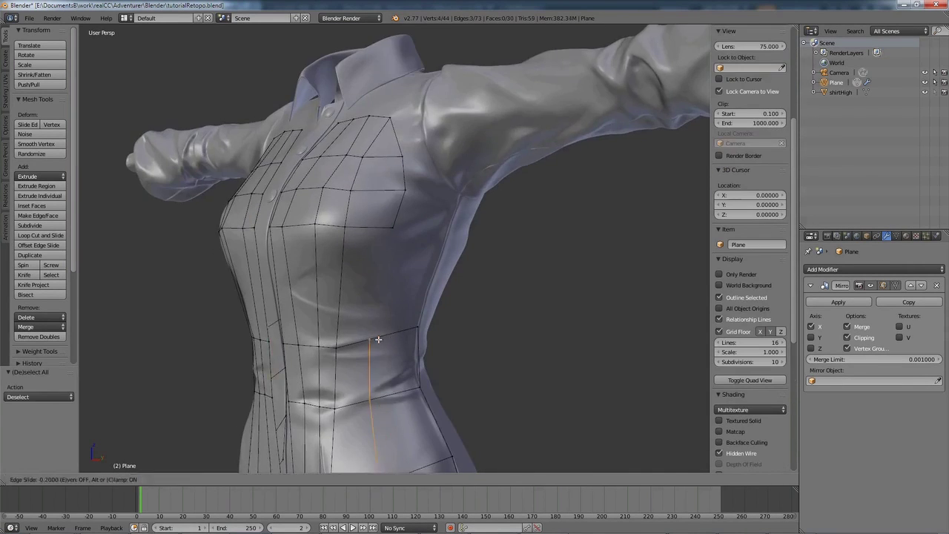
right_click(377, 339)
middle_click_drag(377, 338, 401, 189, "shift")
key("space")
key("ctrl+r")
left_click(400, 250)
left_click(381, 212)
middle_click_drag(354, 76, 373, 133, "shift")
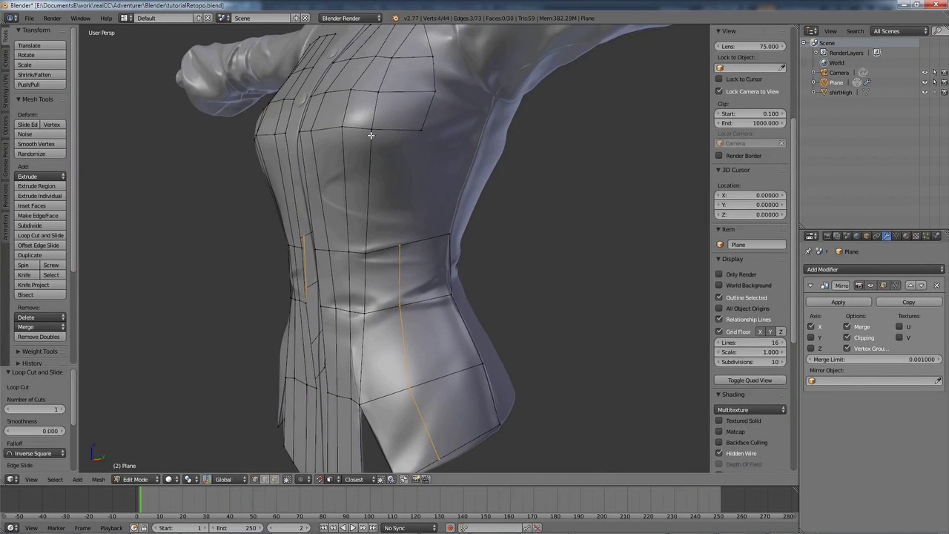
key("f")
Step: Reposition the vertices beside the armpit and merge a neighbouring pair into one
middle_click_drag(418, 182, 439, 203)
right_click(410, 190)
key("g")
key("g")
right_click(445, 190, "shift")
key("alt+m")
left_click(476, 197)
key("g")
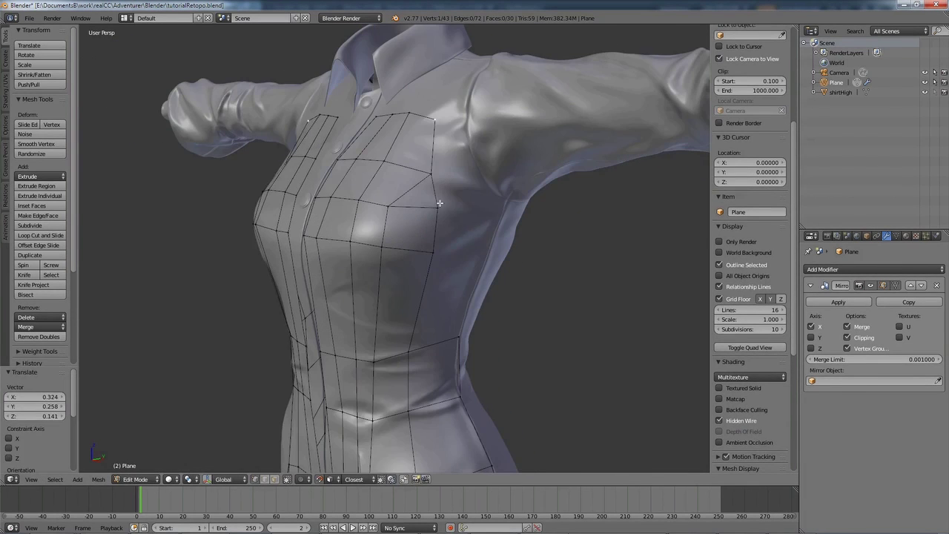
Step: Adjust the vertices near the armhole and cut an edge loop through the outer chest faces
right_click(437, 208, "ctrl")
right_click(469, 161)
key("g")
middle_click_drag(477, 165, 441, 202)
key("ctrl+r")
left_click(410, 184)
left_click(408, 184)
right_click(401, 176)
Step: Reposition vertices along the shirt's side and armhole to follow the surface
right_click(453, 232)
middle_click_drag(447, 244, 402, 222)
key("g")
right_click(386, 322)
key("g")
right_click(430, 208, "shift")
Step: Extend the armhole's edge strip with new points around the back of the shoulder
left_click(453, 228, "ctrl")
middle_click_drag(528, 212, 373, 239)
left_click(331, 221, "ctrl")
left_click(373, 238, "ctrl")
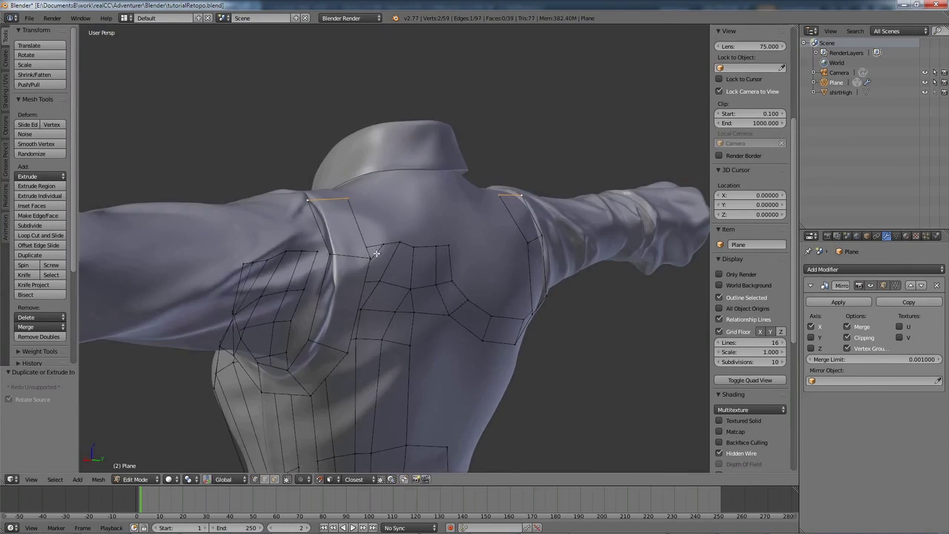
Step: Move the strip's vertices behind and beneath the arm into place along the armhole seam
right_click_drag(362, 239, 344, 226)
mouse_move(345, 226)
middle_mouse_down()
mouse_move(356, 207)
mouse_move(344, 222)
middle_mouse_up()
right_click_drag(344, 222, 346, 228)
middle_click_drag(346, 228, 339, 263)
right_click_drag(339, 263, 341, 265)
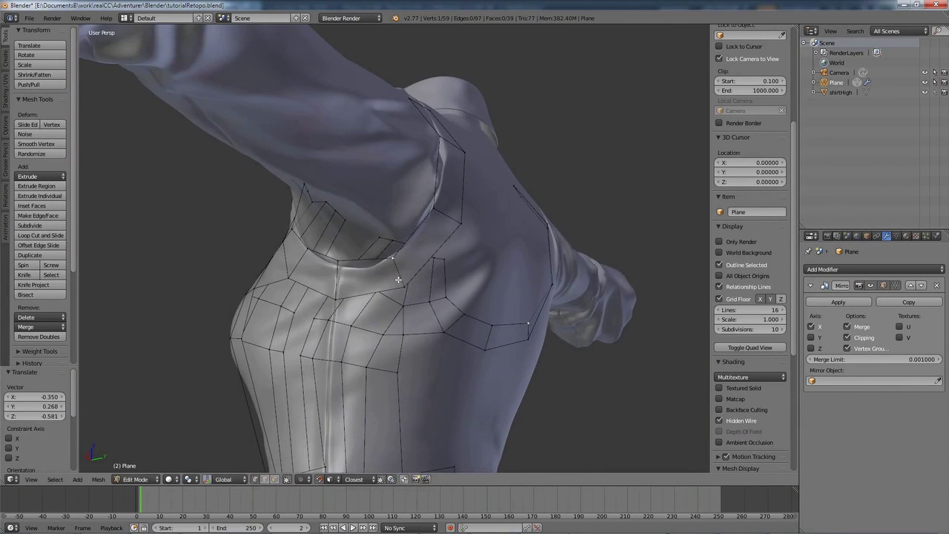
Step: Fill the open face beneath the armhole and cut edge loops through the neighbouring side and back faces
middle_click_drag(341, 265, 394, 220)
key("f")
key("ctrl+r")
left_click(467, 290)
key("g")
key("ctrl+r")
left_click(445, 289)
left_click(445, 289)
key("g")
key("ctrl+r")
left_click(454, 296)
Step: Move a vertex in the underarm area to even out the surrounding faces
key("a")
right_click(437, 267)
key("g")
scroll(393, 221, "up", 3)
mouse_move(445, 262)
middle_mouse_down()
mouse_move(420, 267)
mouse_move(434, 277)
middle_mouse_up()
key("a")
middle_click_drag(466, 337, 473, 287, "shift")
Step: Select the vertex path along the cuff's end and fit it to the cuff edge
right_click(411, 146)
right_click(457, 431, "ctrl")
key("space")
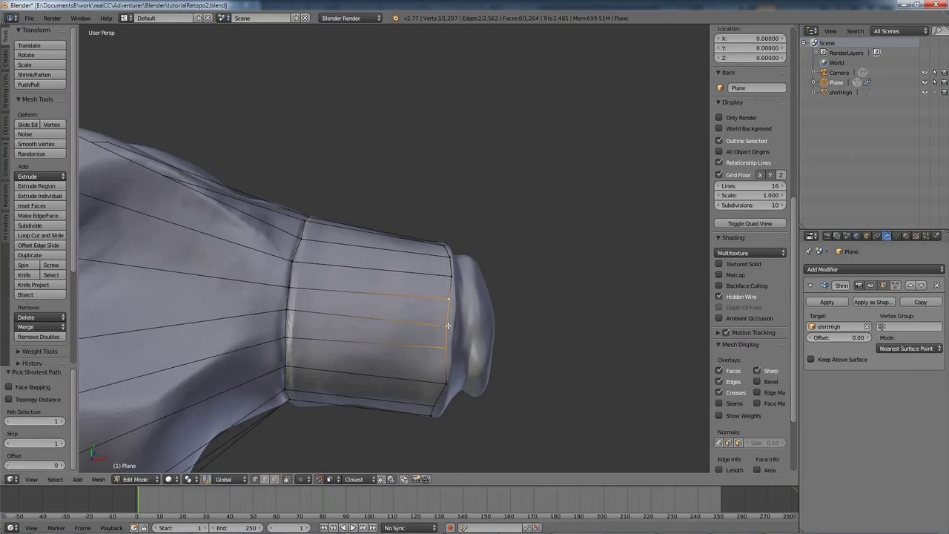
middle_click_drag(416, 319, 334, 288)
right_click(388, 355, "ctrl")
key("g")
Step: Reposition single vertices around the cuff and the lower sleeve's bulge to follow the surface
right_click(402, 289)
key("g")
right_click(387, 299, "ctrl")
key("g")
left_click(393, 277)
right_click(393, 277)
scroll(371, 264, "down", 4)
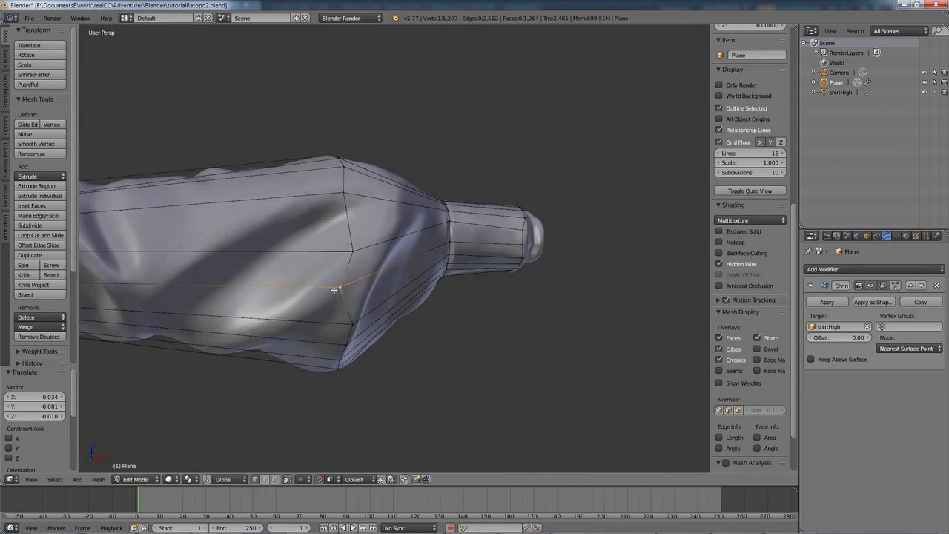
right_click_drag(335, 288, 340, 316)
middle_click_drag(340, 316, 434, 230)
Step: Cut an edge loop around the upper sleeve near the armhole
key("ctrl+r")
left_click(339, 292)
left_click(339, 292)
key("ctrl+r")
left_click(408, 260)
Step: Cut two edge loops around the sleeve between the armhole seam and the upper sleeve loop
key("ctrl+r")
scroll(398, 263, "up", 1)
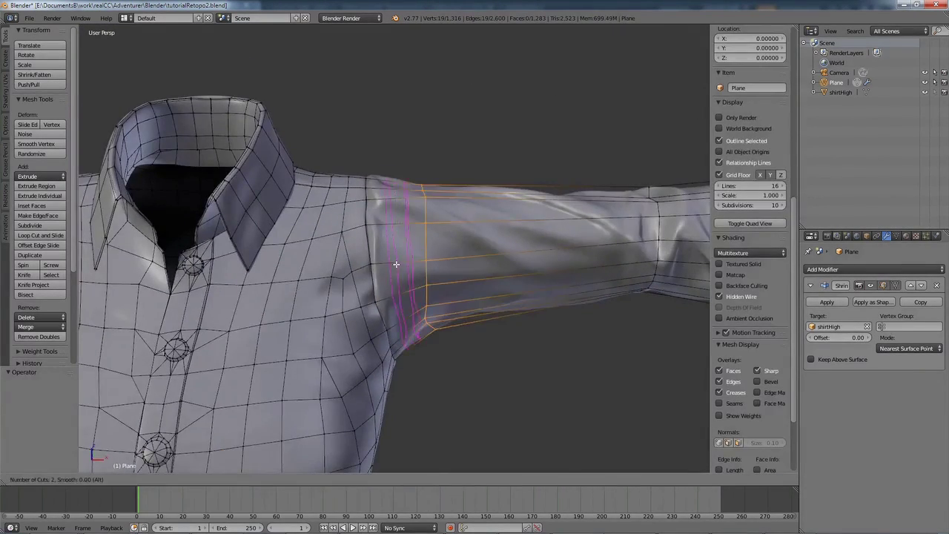
left_click(398, 262)
key("a")
Step: Cut evenly spaced edge loops around the upper sleeve and four more around the lower sleeve between elbow and bulge
key("ctrl+r")
middle_click_drag(534, 224, 208, 258, "shift")
left_click(390, 252)
key("ctrl+r")
left_click(424, 260)
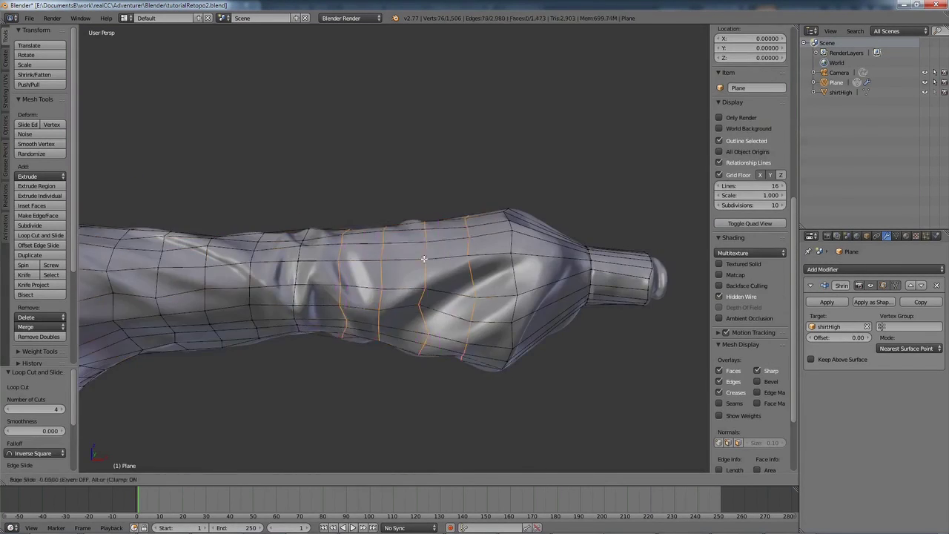
left_click(424, 260)
Step: Apply the mesh's Shrinkwrap modifier and add a new Shrinkwrap modifier
key("a")
middle_click_drag(413, 282, 543, 289, "shift")
key("Tab")
left_click(826, 302)
key("Tab")
middle_click_drag(490, 320, 462, 337, "shift")
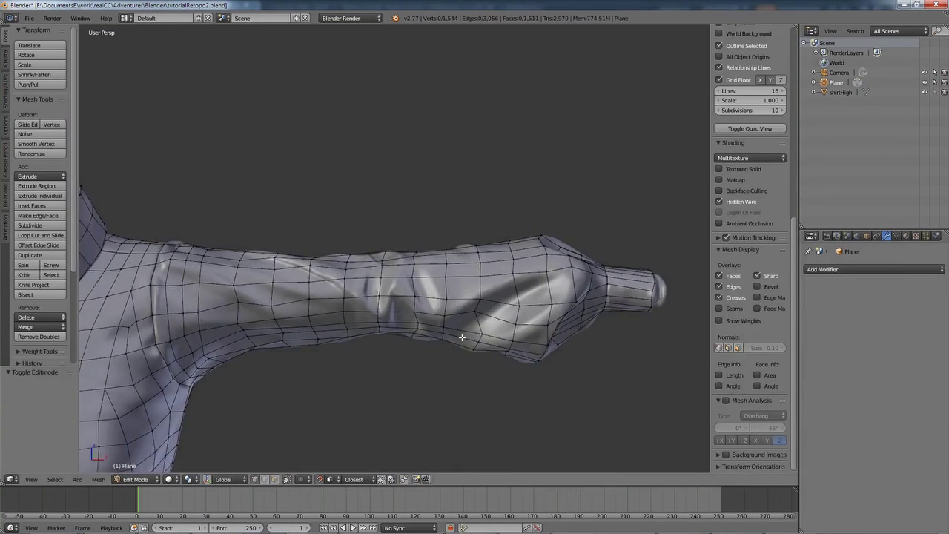
left_click(841, 269)
left_click(843, 400)
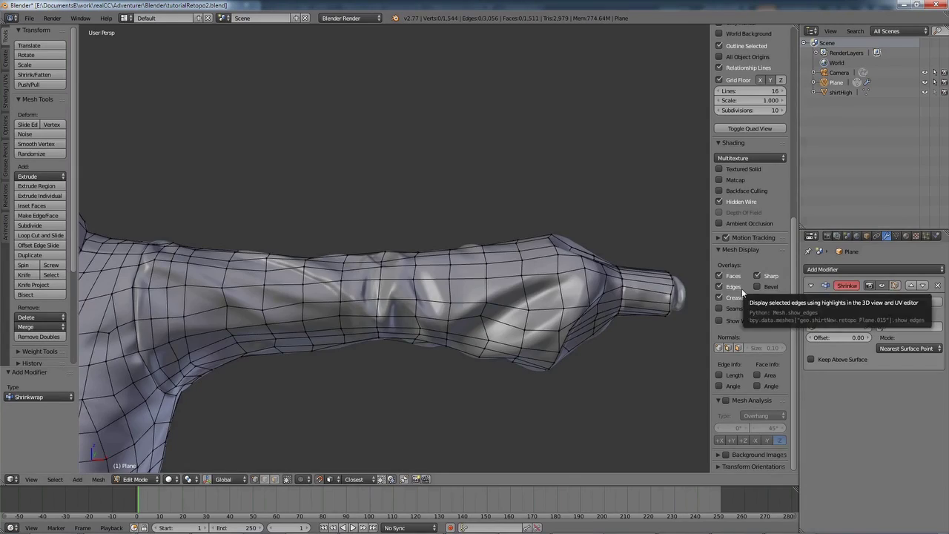
Step: Reposition a vertex on the lower sleeve's bulge to follow the folds
scroll(548, 289, "up", 3)
middle_click_drag(549, 289, 519, 256)
right_click_drag(511, 258, 534, 264)
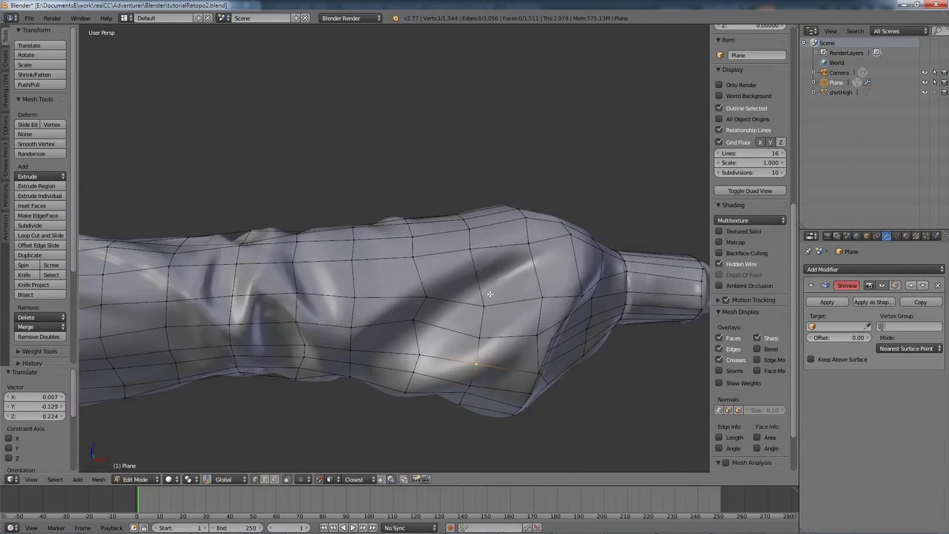
middle_click_drag(421, 317, 389, 302)
key("a")
Step: Cut one edge loop around the sleeve at the elbow folds and set the Shrinkwrap target to shirtHigh
scroll(423, 261, "down", 6)
scroll(428, 256, "up", 6)
key("ctrl+r")
left_click(389, 302)
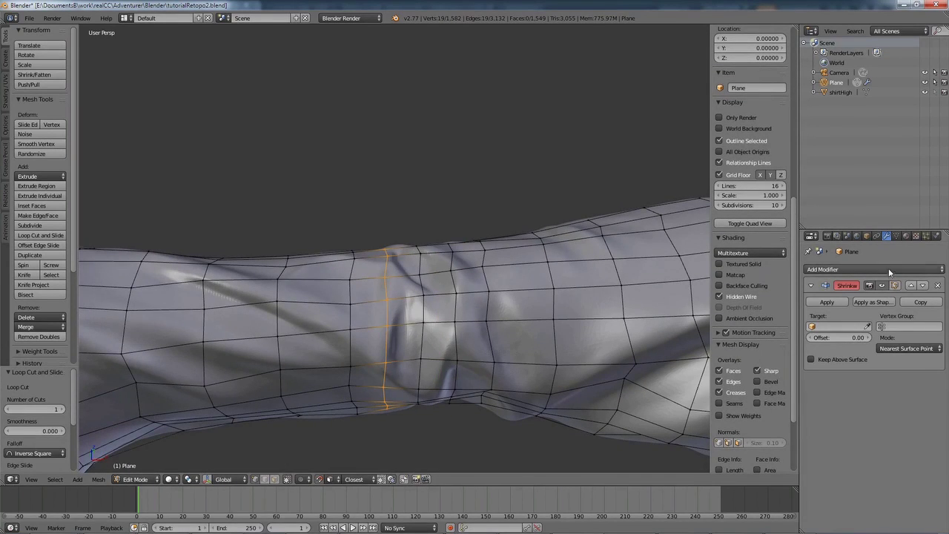
left_click(883, 286)
key("a")
Step: Reposition vertices around the elbow folds to align the edges with the creases
middle_click_drag(630, 319, 470, 271)
right_click_drag(470, 272, 457, 255)
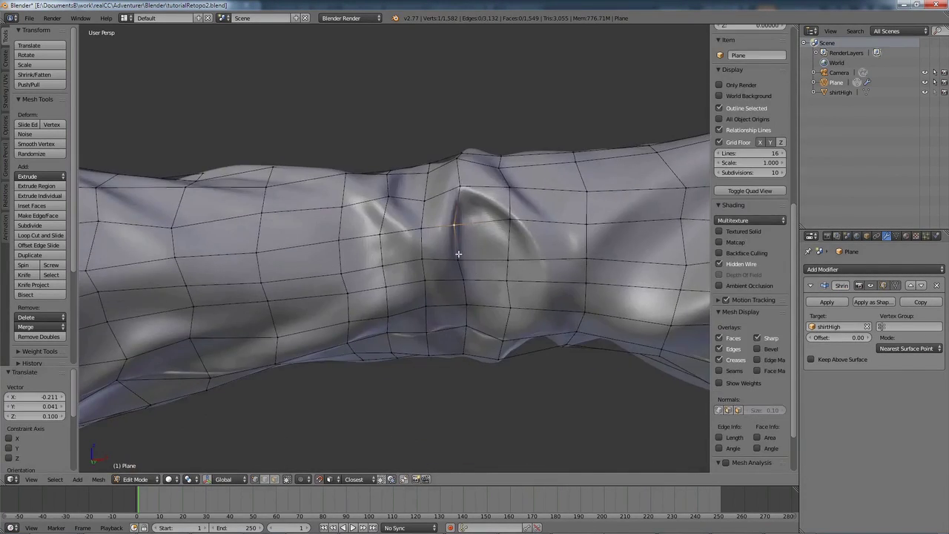
right_click(458, 254, "shift")
middle_click_drag(457, 255, 417, 207)
right_click_drag(417, 208, 415, 222)
Step: Reposition vertices on the lower sleeve between the elbow and the bulge to even out the edge flow
middle_click_drag(415, 223, 494, 284)
scroll(551, 288, "down", 1)
right_click_drag(494, 284, 517, 338)
right_click(424, 288, "shift")
middle_click_drag(445, 297, 464, 282)
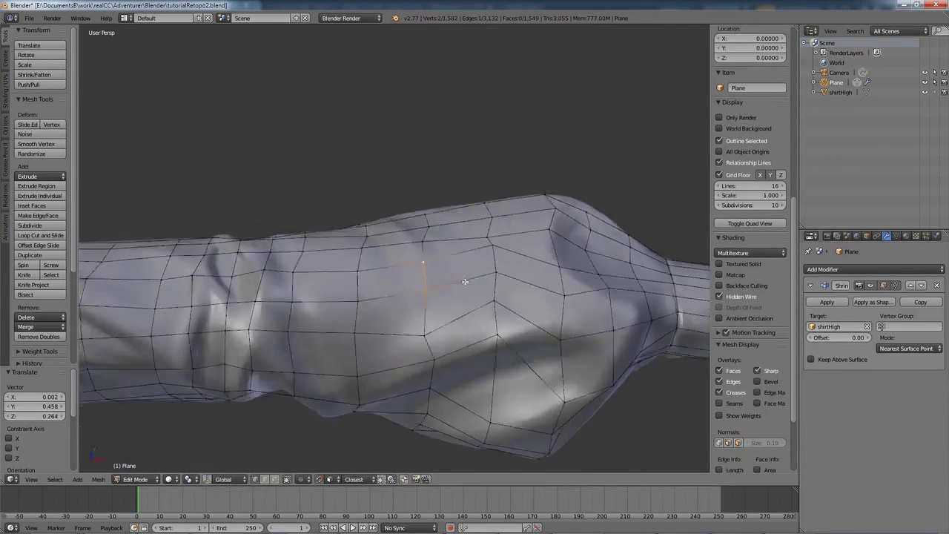
right_click_drag(554, 362, 558, 354)
middle_click_drag(558, 355, 473, 308)
middle_click_drag(522, 359, 512, 330)
Step: Move vertices along the lower sleeve's diagonal fold so the edges follow the crease
right_click(454, 277)
right_click(378, 328, "shift")
key("g")
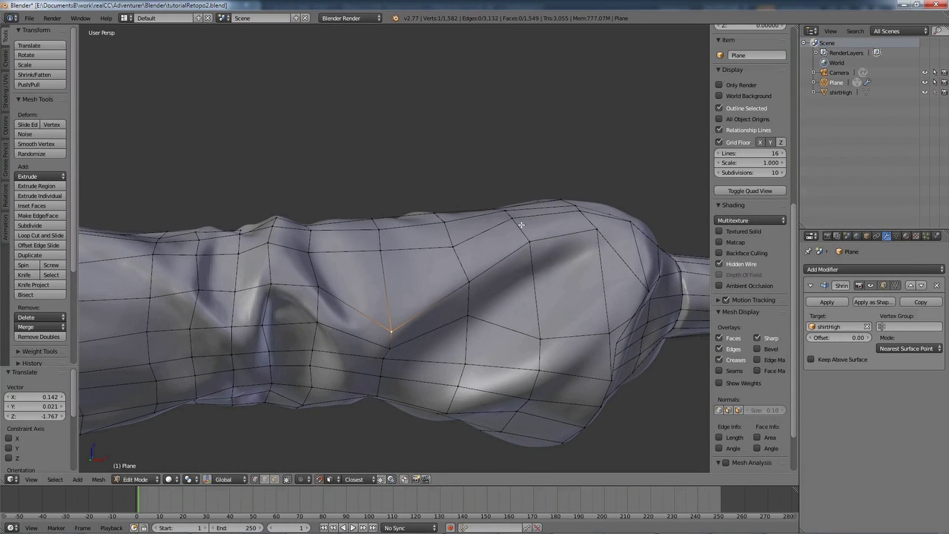
right_click_drag(445, 315, 446, 252)
middle_click_drag(296, 318, 322, 279)
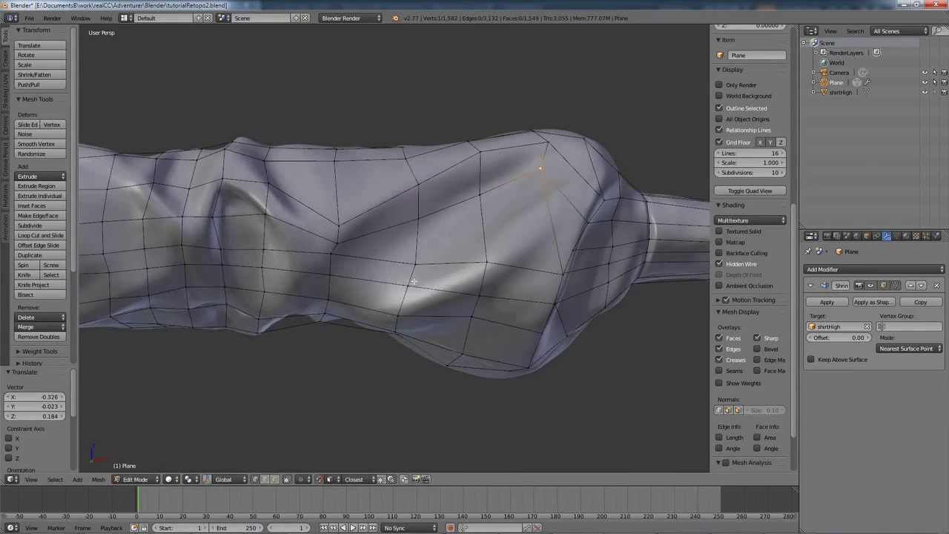
Step: Dissolve the edges linking the elbow folds to the start of the diagonal lower-sleeve fold
key("ctrl+Tab")
left_click(441, 244)
right_click(328, 244)
key("ctrl+x")
right_click(334, 311)
middle_click_drag(328, 244, 417, 290)
key("ctrl+x")
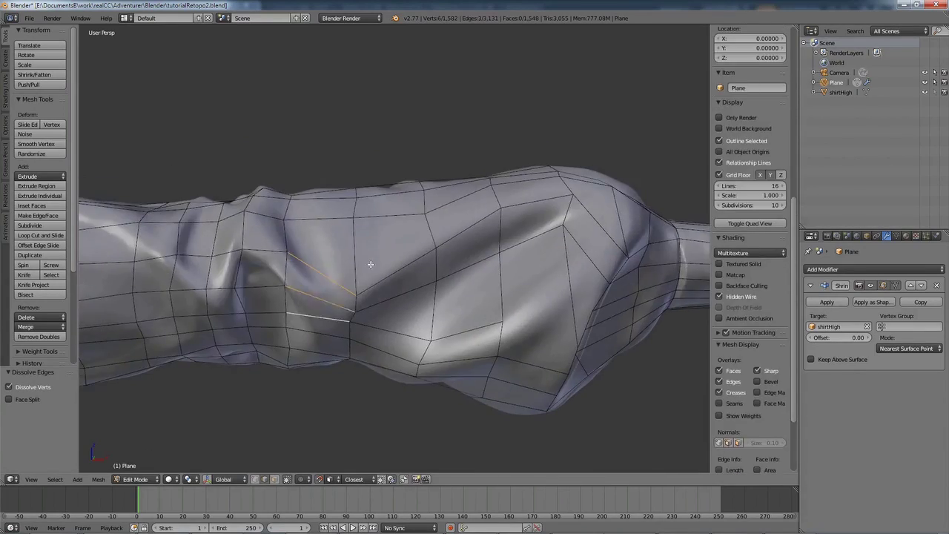
key("ctrl+Tab")
left_click(443, 214)
Step: Adjust a vertex on the sleeve bulge and dissolve the unwanted edges near its rim
middle_click_drag(482, 268, 426, 243)
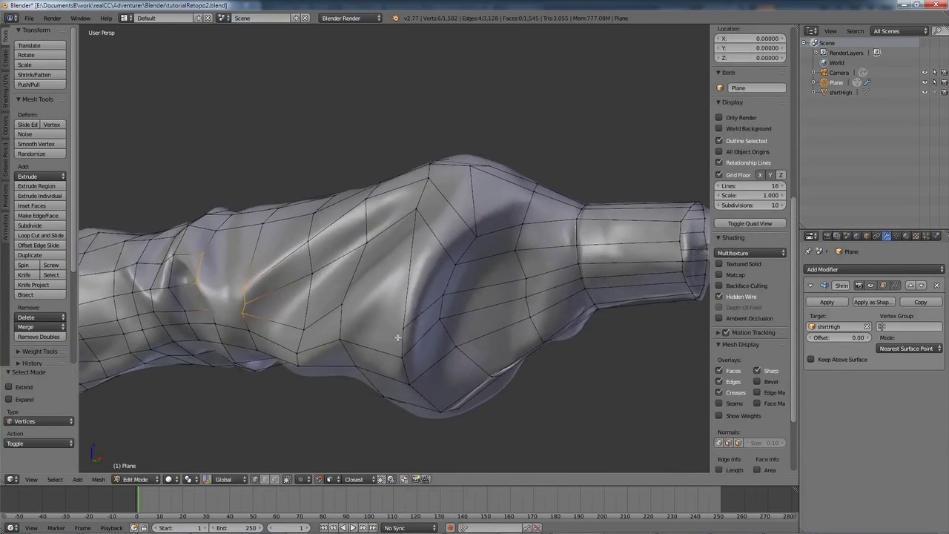
middle_click_drag(397, 337, 451, 272)
right_click_drag(457, 263, 470, 268)
key("ctrl+Tab")
left_click(450, 271)
right_click(464, 244)
middle_click_drag(449, 259, 430, 265)
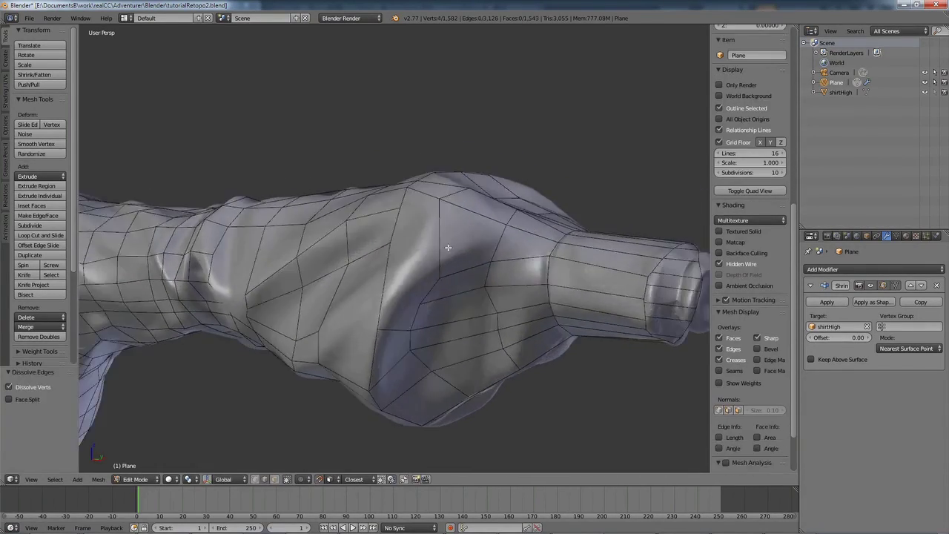
Step: Cut a new knife edge across the bulge's rim and reposition the neighbouring vertices along the fold
key("ctrl+Tab")
left_click(447, 235)
right_click_drag(439, 278, 442, 261)
middle_click_drag(426, 291, 424, 268)
left_click(390, 289)
key("space")
key("a")
right_click_drag(424, 268, 420, 260)
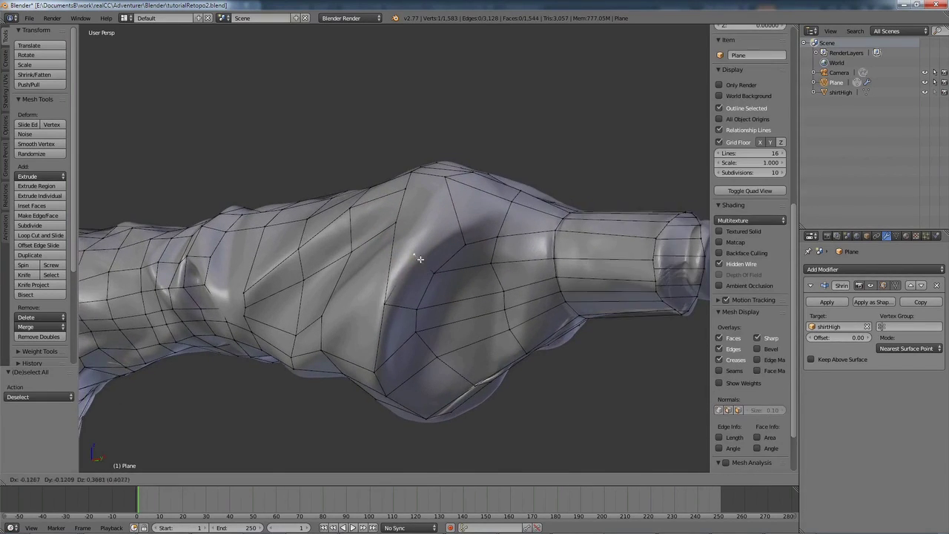
Step: Cut a second knife edge into the bulge's rim and move its vertices to follow the deep crease
key("k")
left_click(367, 290)
left_click(410, 263)
key("space")
key("a")
right_click_drag(384, 303, 385, 300)
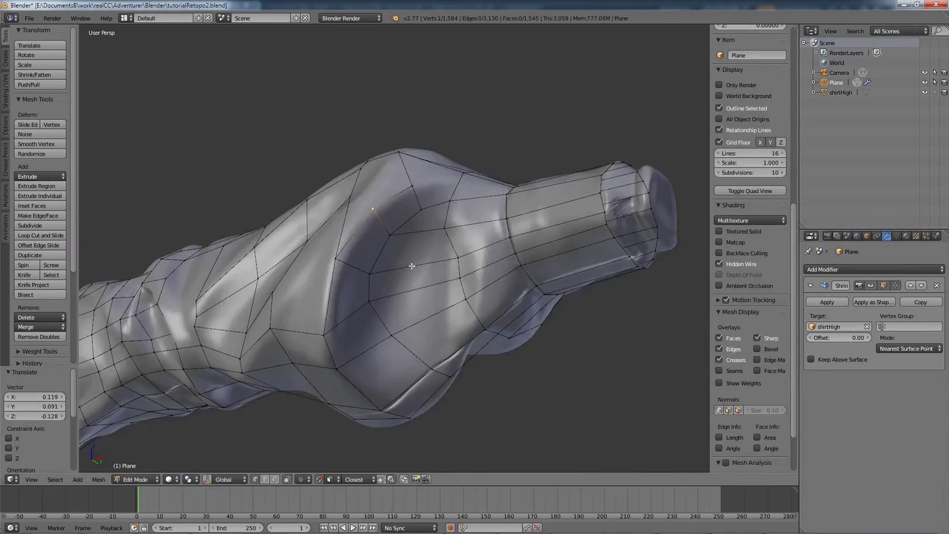
key("a")
middle_click_drag(412, 266, 434, 252)
right_click_drag(434, 253, 423, 246)
Step: Dissolve a misaligned edge on the lower sleeve, recut it with the knife and adjust the new vertex
middle_click_drag(424, 246, 394, 309)
right_click(393, 309)
key("x")
key("k")
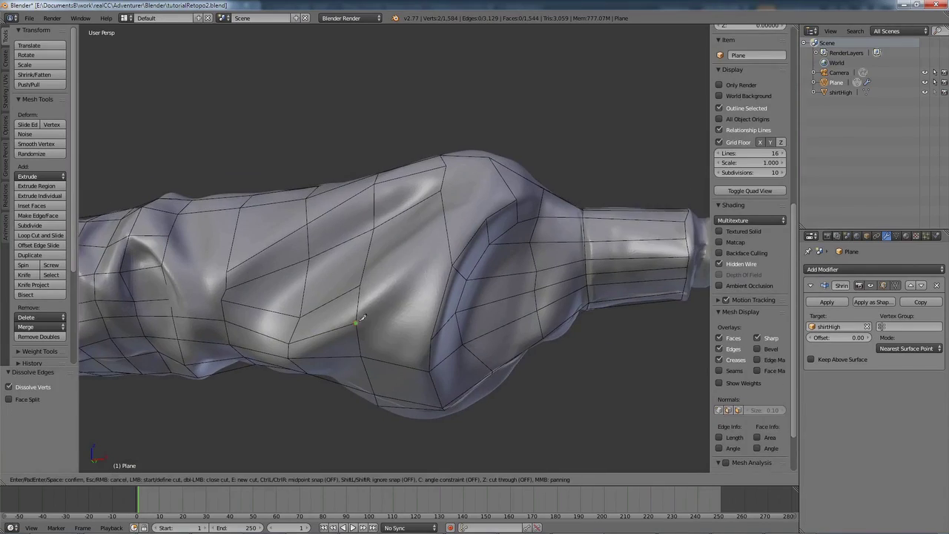
left_click(450, 263)
key("space")
right_click_drag(453, 271, 464, 264)
middle_click_drag(464, 263, 479, 282)
Step: Cut a knife edge diagonally across the large face between the lower-sleeve fold and the bulge's rim
key("k")
left_click(404, 287)
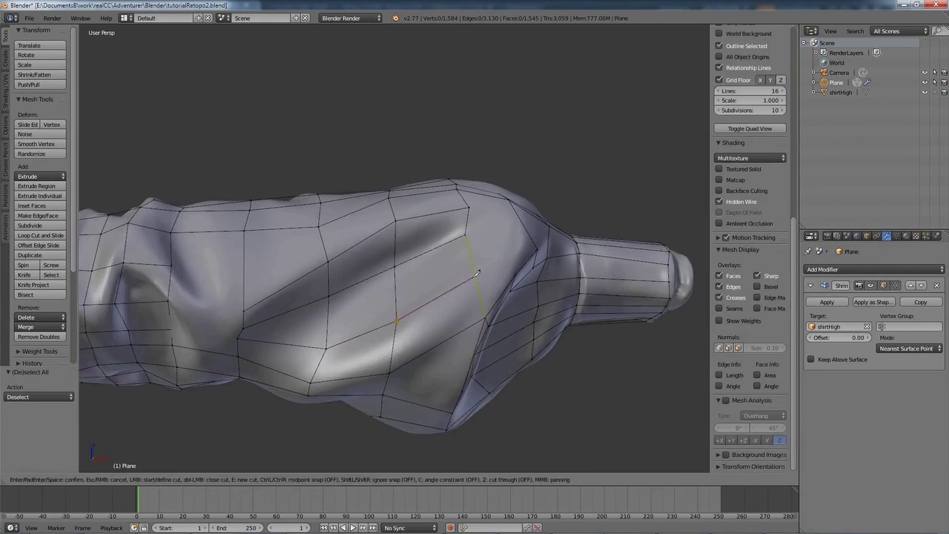
left_click(479, 272)
key("space")
Step: Cut an edge loop around the sleeve between the elbow folds and the lower sleeve, and adjust a vertex
key("ctrl+r")
left_click(398, 274)
left_click(398, 274)
mouse_move(398, 274)
middle_mouse_down()
mouse_move(413, 330)
mouse_move(402, 224)
mouse_move(411, 267)
middle_mouse_up()
right_click_drag(411, 267, 422, 272)
middle_click_drag(422, 271, 430, 265)
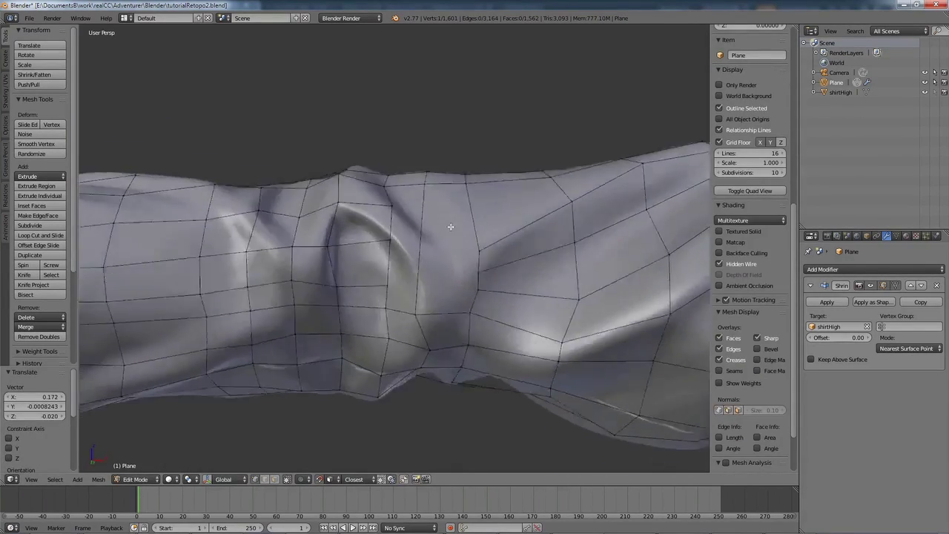
Step: Dissolve an edge of the new loop beside the curved elbow fold
key("ctrl+Tab")
left_click(445, 237)
right_click(420, 231)
key("x")
left_click(417, 231)
middle_click_drag(417, 231, 441, 248)
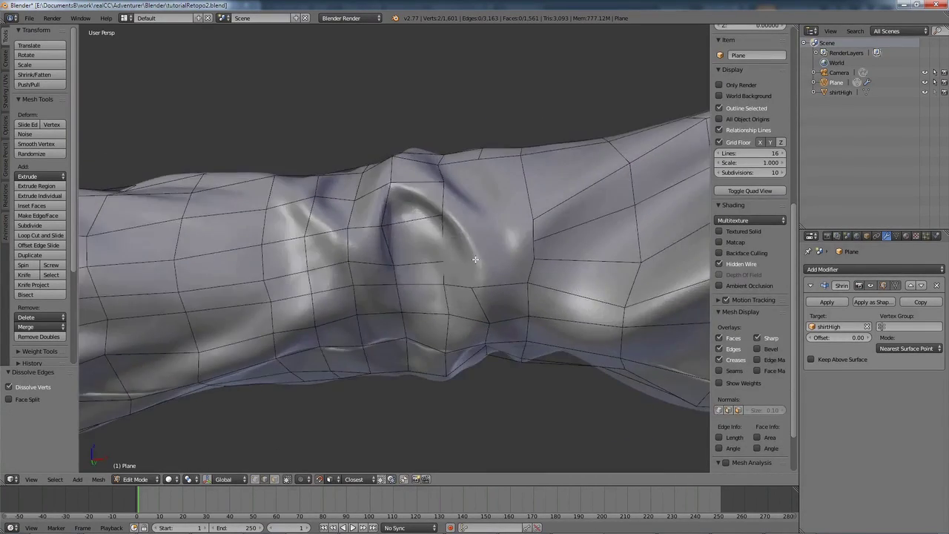
Step: Cut new knife edges along the curved elbow fold and merge two neighbouring vertices beside it
key("a")
key("k")
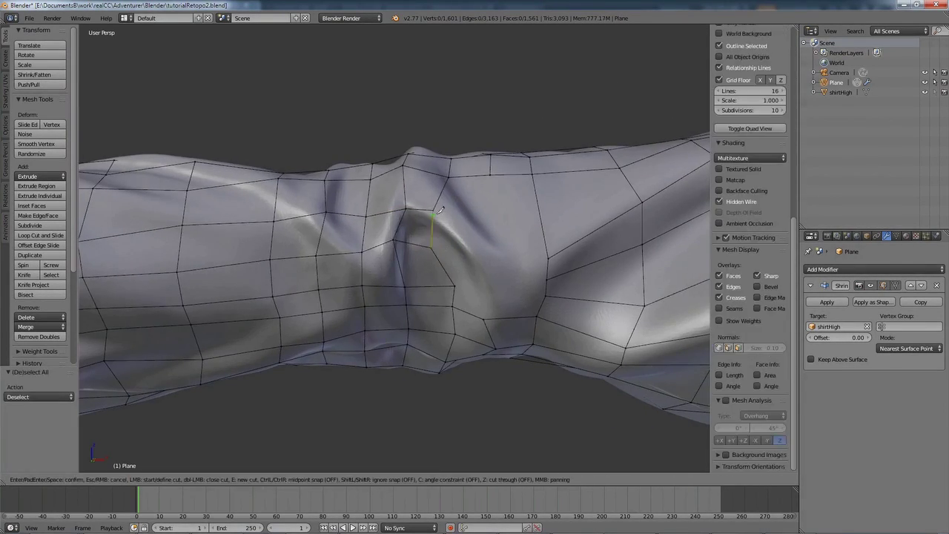
left_click(490, 283)
key("space")
middle_click_drag(490, 284, 485, 289)
right_click(483, 292)
right_click(500, 287, "shift")
key("alt+m")
left_click(499, 288)
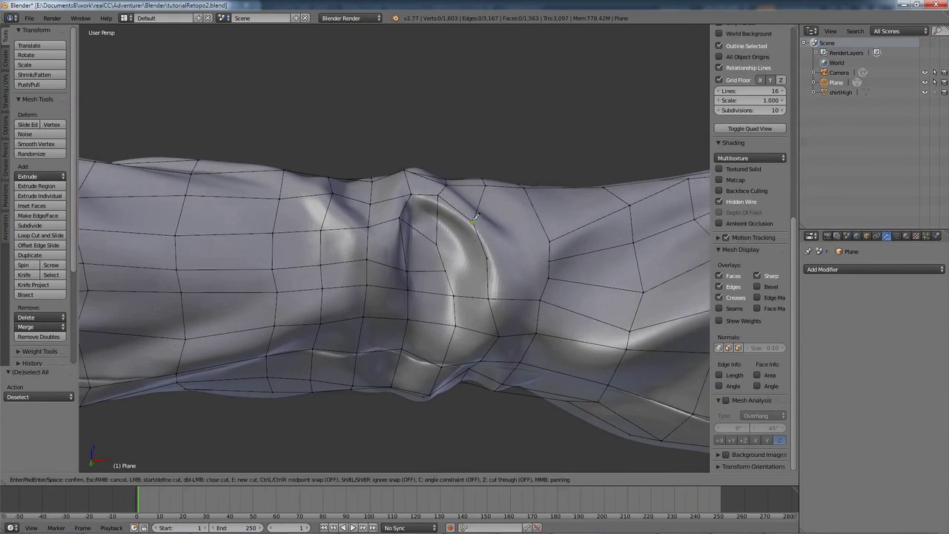
Step: Reposition vertices inside the curved elbow fold and remove an unneeded edge there
right_click_drag(436, 244, 451, 237)
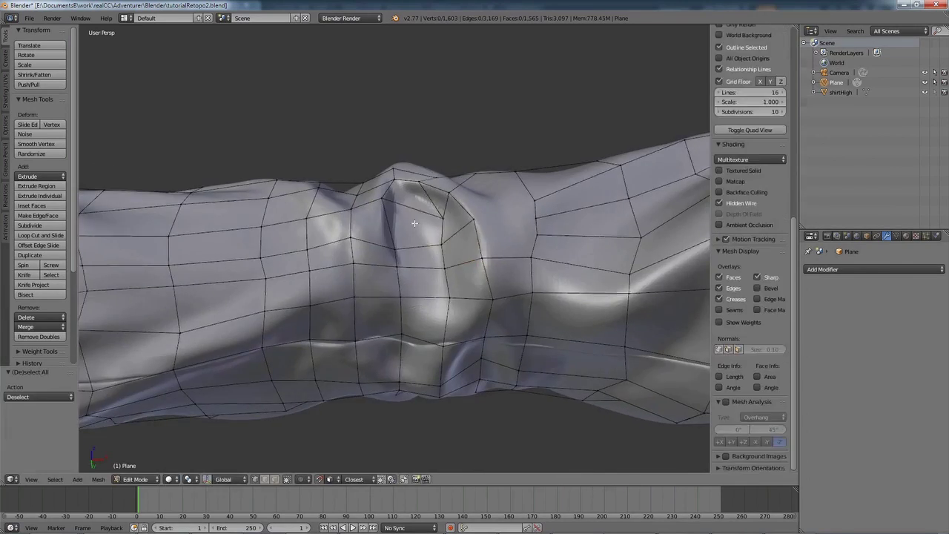
right_click_drag(400, 300, 382, 310)
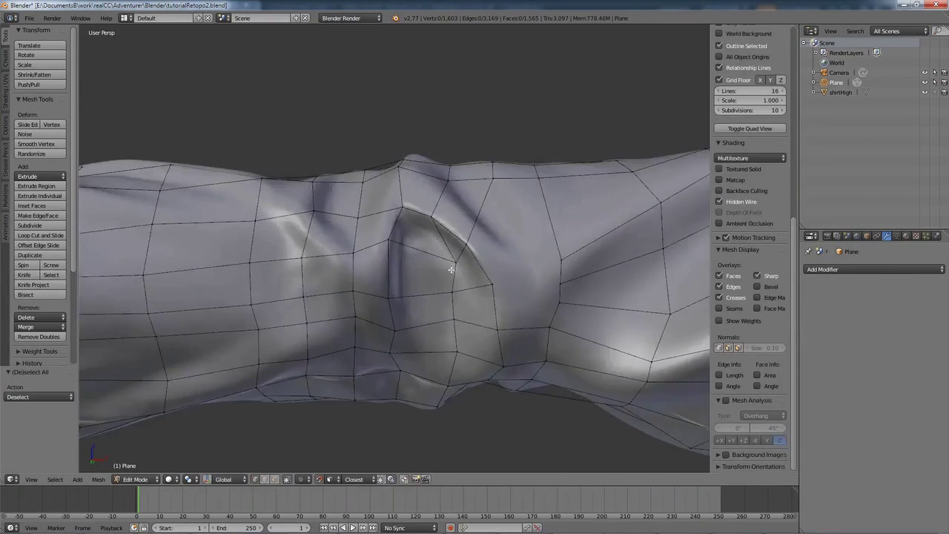
key("x")
left_click(434, 213)
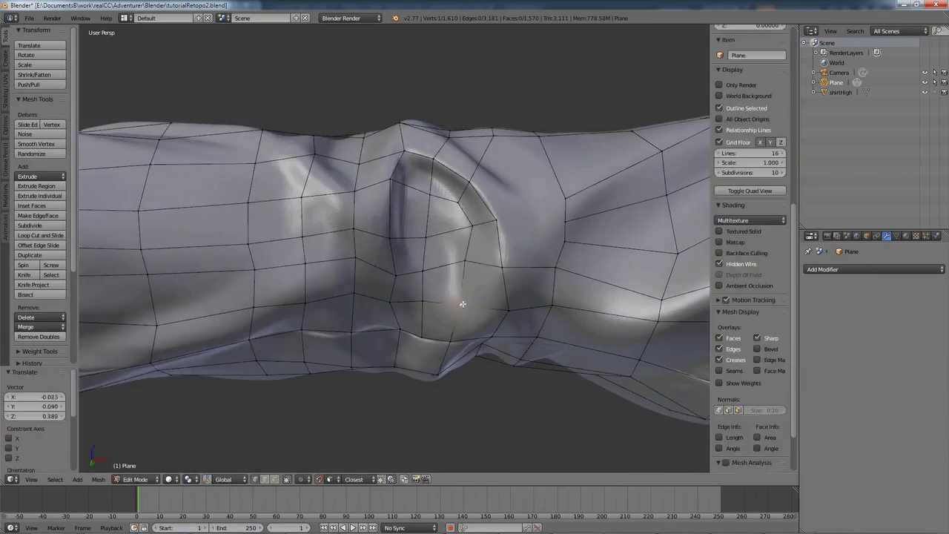
Step: Cut additional edges along the dark crease beside the curved elbow fold
key("Tab")
key("Tab")
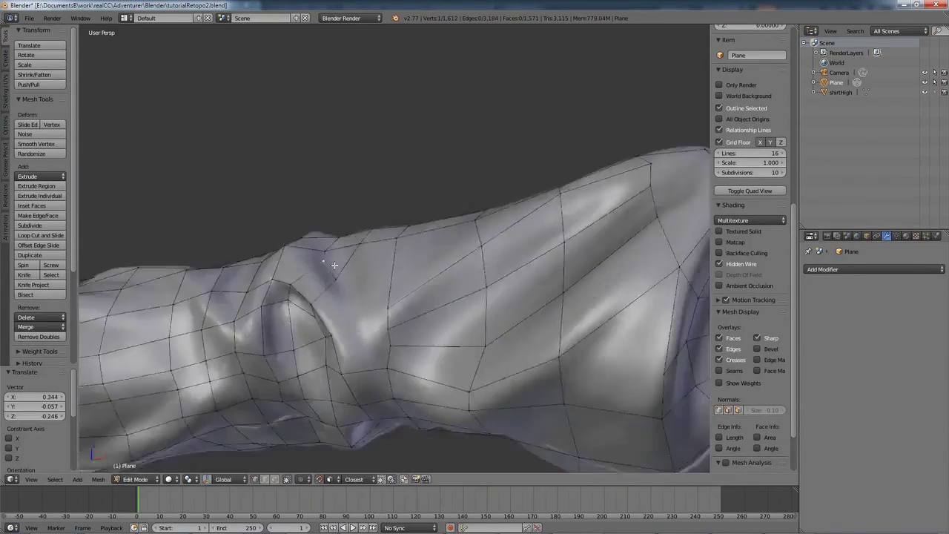
key("a")
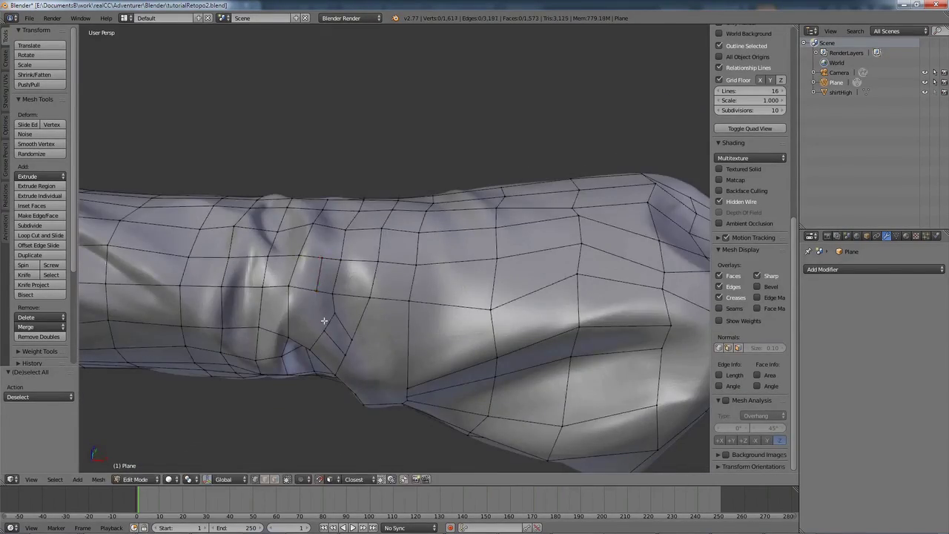
key("Return")
key("g")
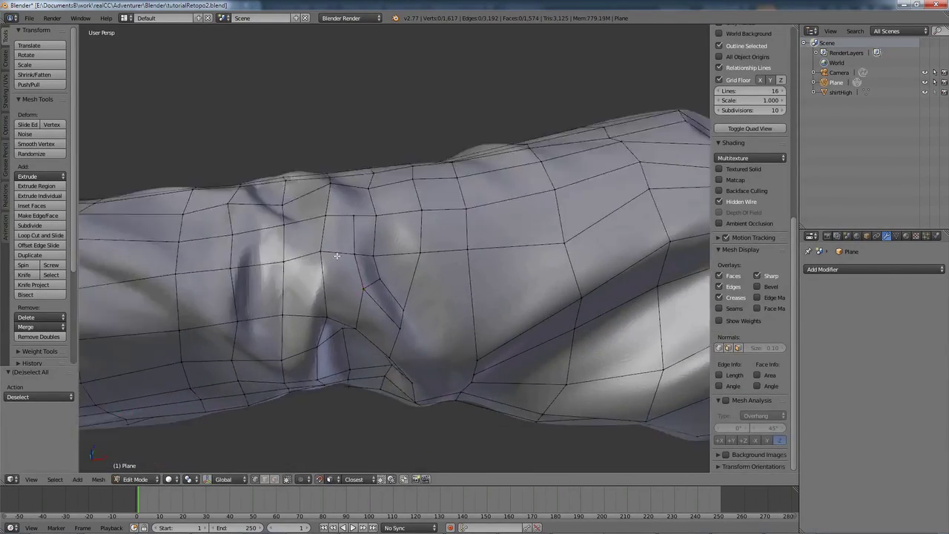
Step: Move single vertices around the elbow crease to align the new edges with the folds
middle_click_drag(337, 255, 394, 267)
right_click(345, 275)
key("g")
left_click(346, 275)
right_click(394, 267)
key("g")
left_click(401, 258)
key("a")
scroll(407, 273, "down", 1)
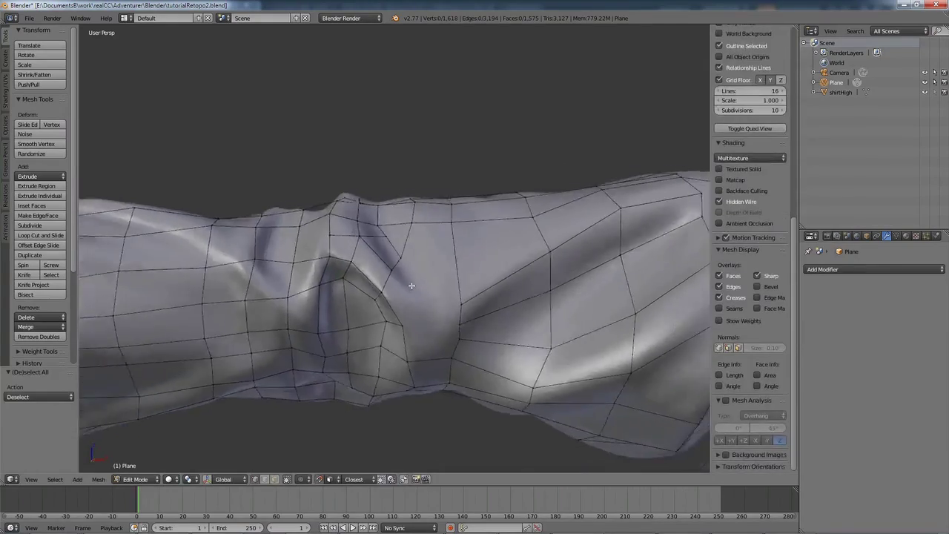
right_click(456, 310)
key("g")
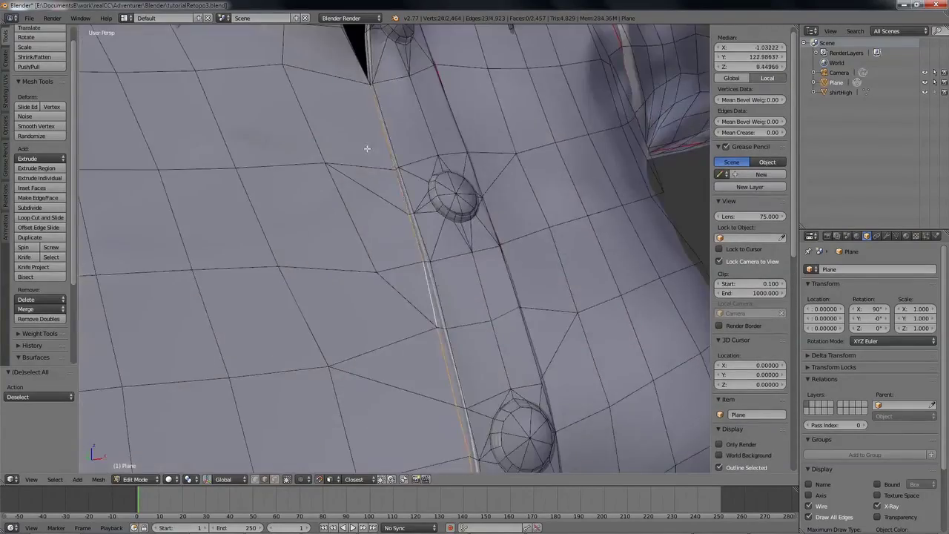
Step: Mark seams along the front placket edge, the shirt's sides and the undersides of the sleeves
middle_click_drag(366, 148, 422, 286)
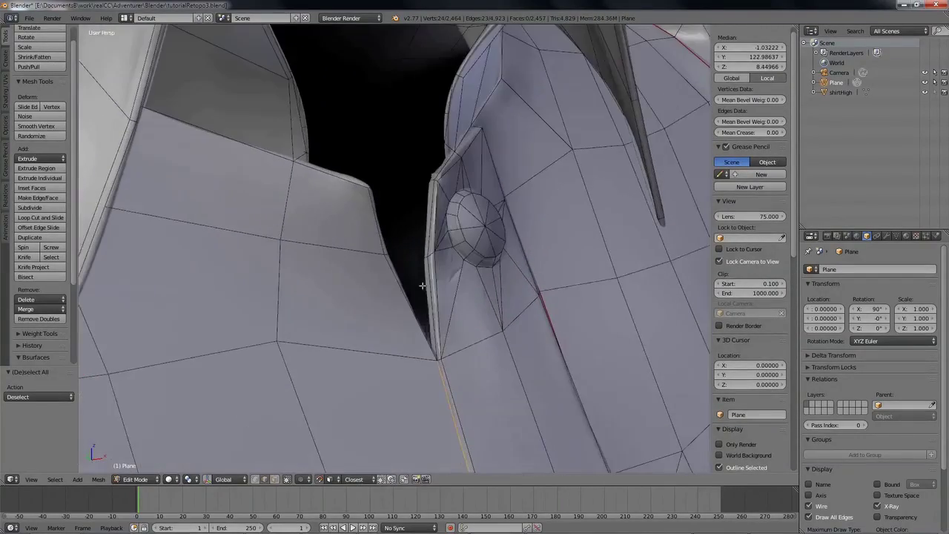
left_click(438, 334)
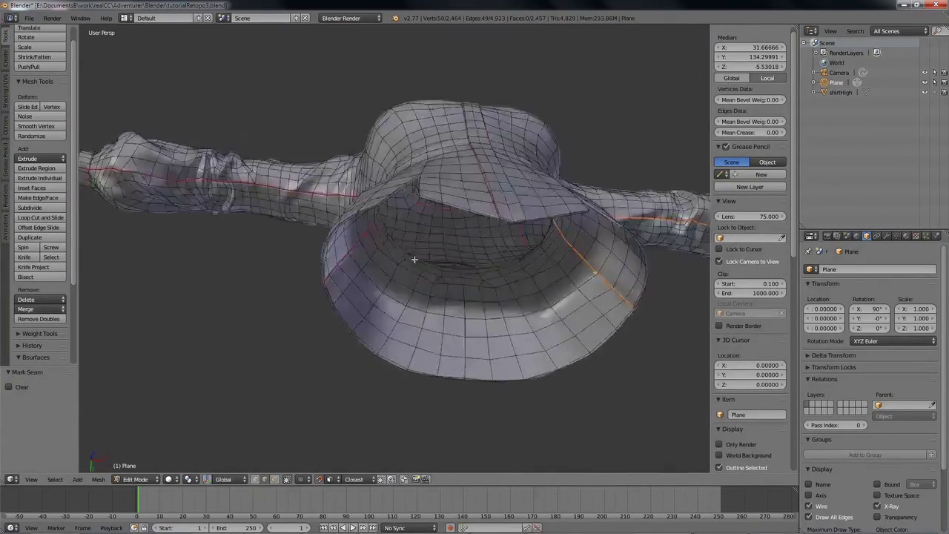
key("ctrl+e")
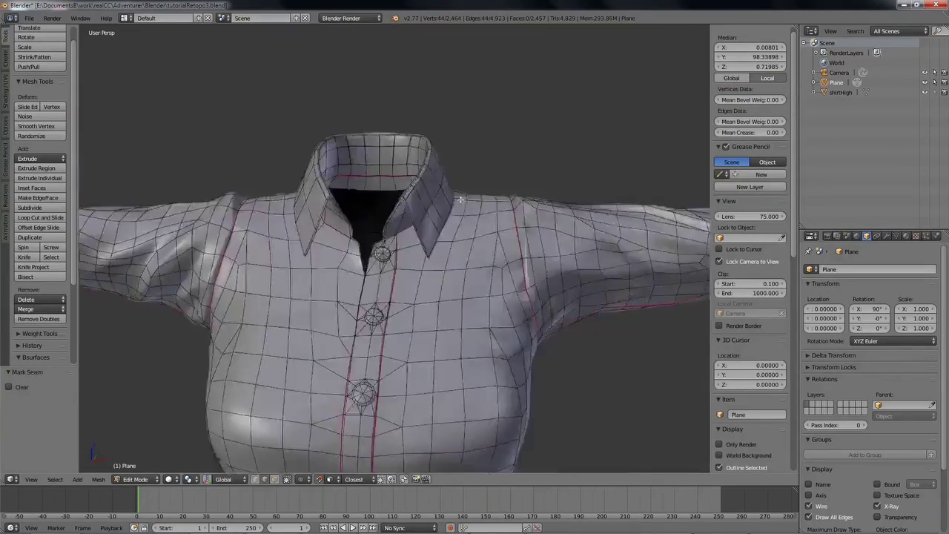
Step: Select an edge path at the shirt's collar and front opening
scroll(460, 199, "up", 5)
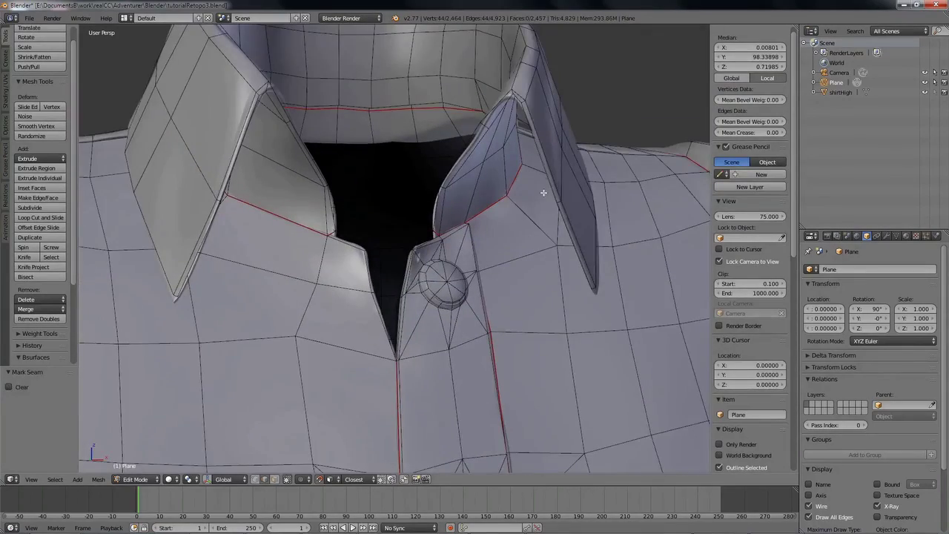
middle_click_drag(291, 134, 379, 284)
key("a")
right_click(335, 226)
right_click(345, 275, "ctrl")
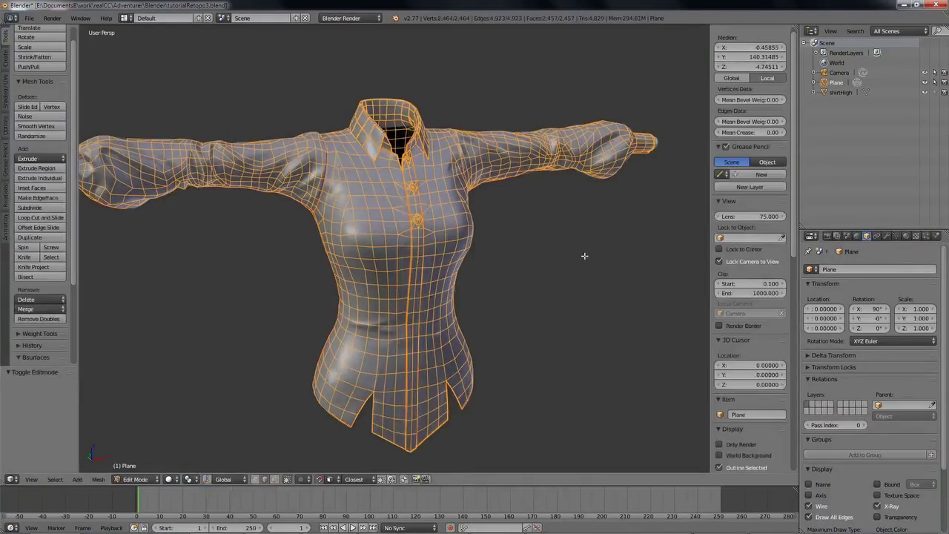
Step: Remove the mesh's UV map and show the fully selected shirt in local view in the Compositing layout
middle_click_drag(584, 256, 549, 260)
left_click(897, 236)
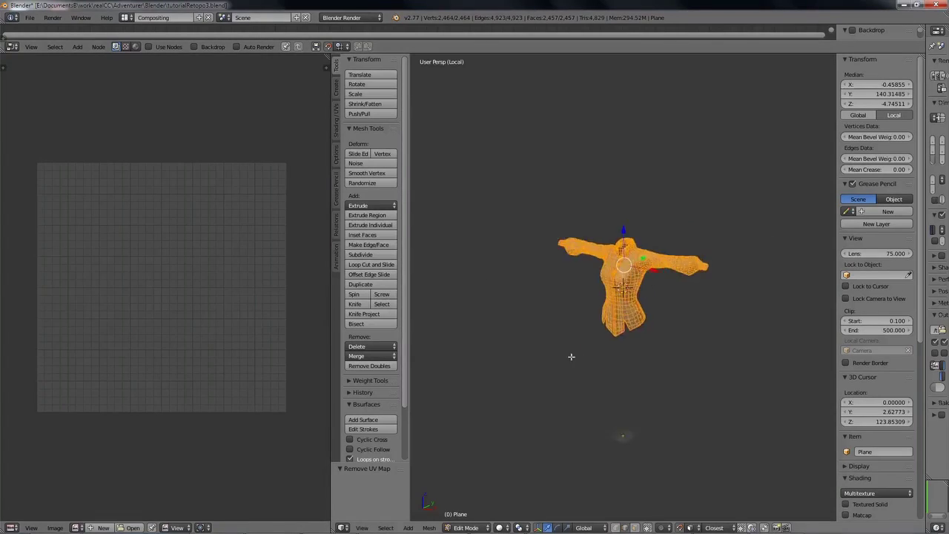
scroll(581, 315, "up", 5)
middle_click_drag(581, 315, 532, 290)
scroll(378, 296, "down", 2)
scroll(523, 331, "up", 1)
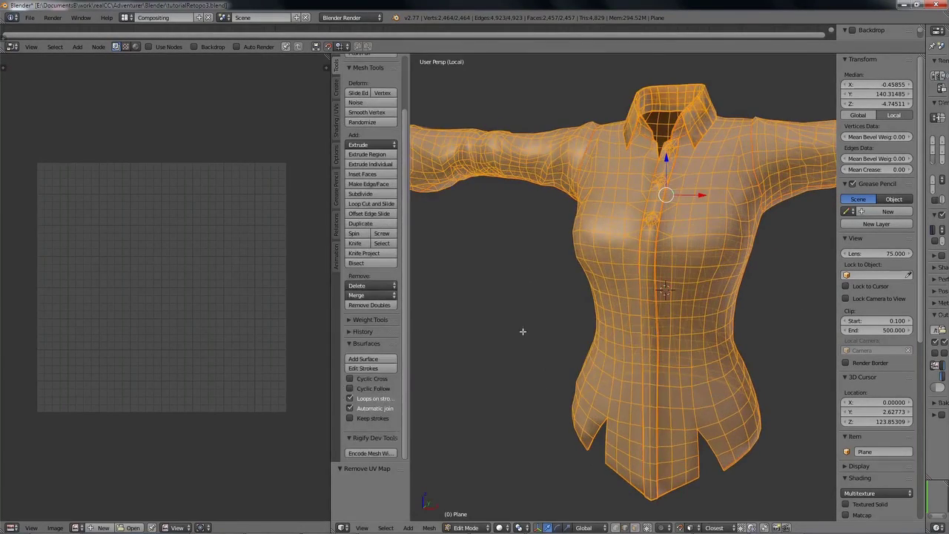
Step: Unwrap the whole shirt and mark the shoulder edges between collar and sleeves as seams
key("u")
left_click(519, 331)
scroll(270, 321, "up", 2)
scroll(270, 321, "down", 3)
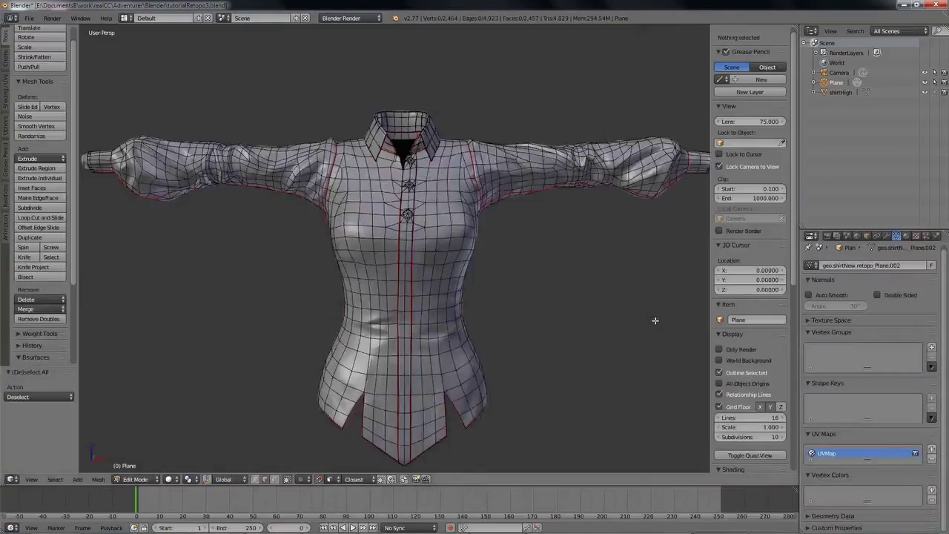
scroll(655, 322, "up", 5)
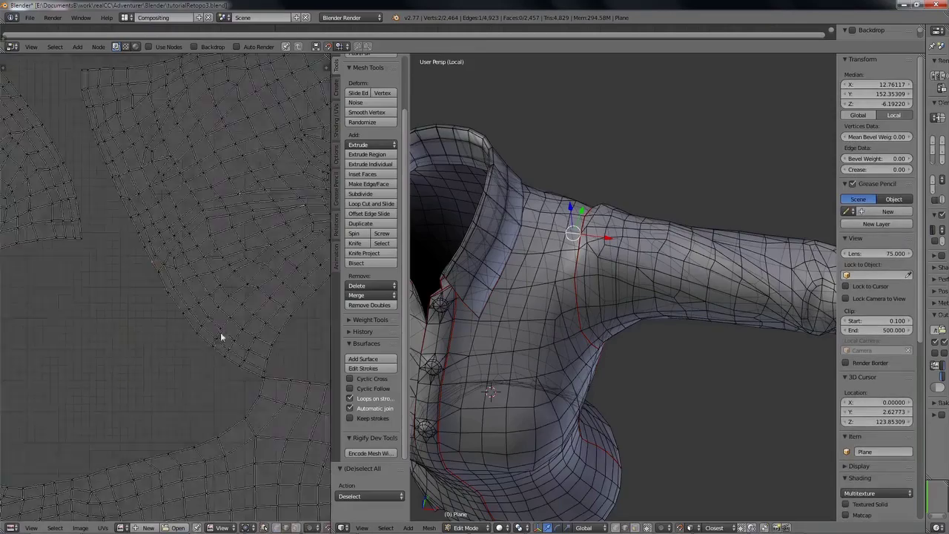
key("ctrl+Up")
scroll(111, 407, "up", 5)
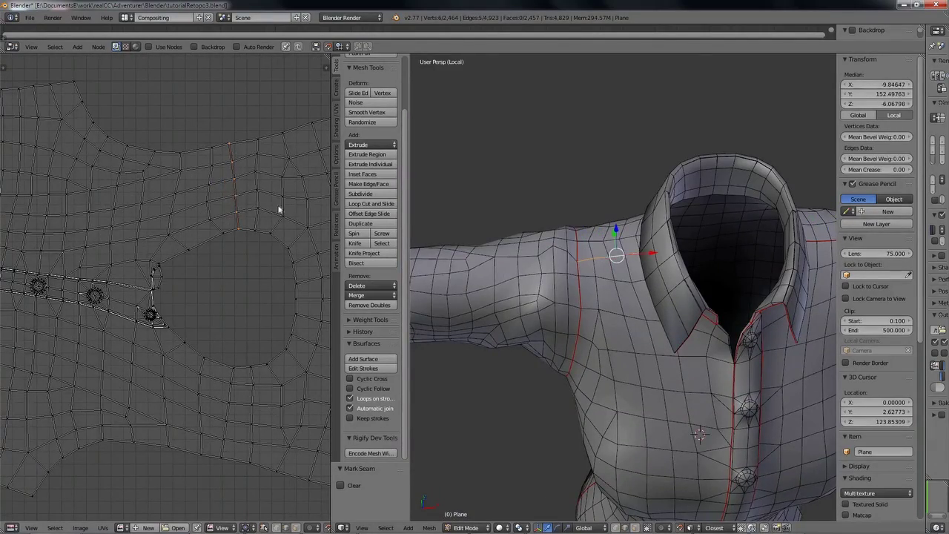
Step: Select the entire shirt again and unwrap it with the added shoulder seams
key("a")
scroll(711, 318, "down", 4)
key("a")
key("u")
left_click(713, 319)
middle_click_drag(226, 143, 126, 197)
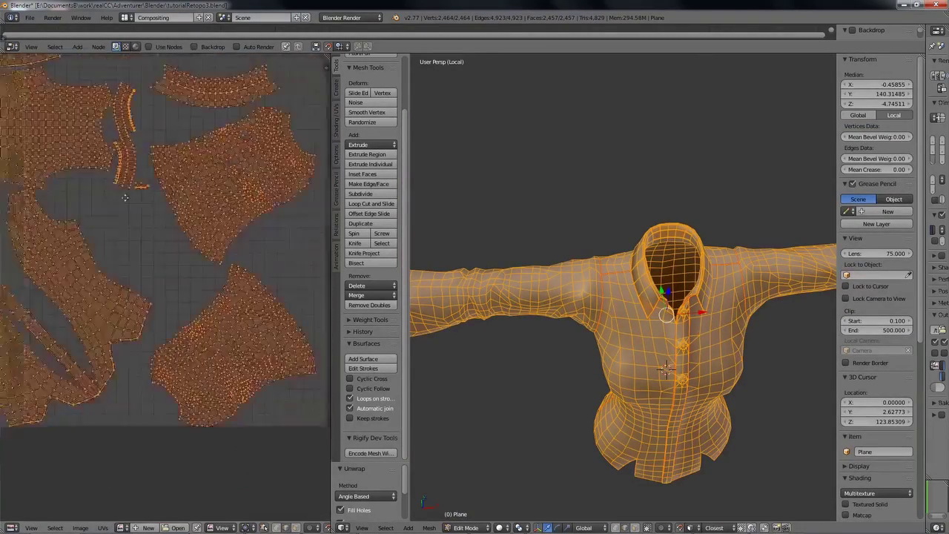
scroll(104, 382, "up", 10)
right_click(282, 235)
key("a")
key("a")
key("u")
left_click(540, 375)
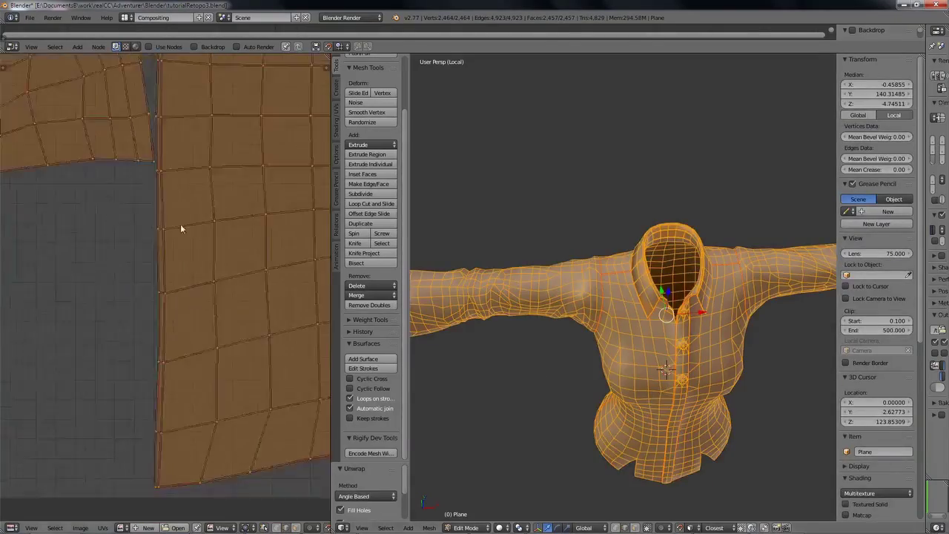
Step: Create a new 1024 × 1024 px image with a colour grid as the UV test texture
scroll(182, 229, "down", 6)
key("ctrl+Up")
scroll(430, 382, "down", 1)
middle_click_drag(597, 214, 587, 192)
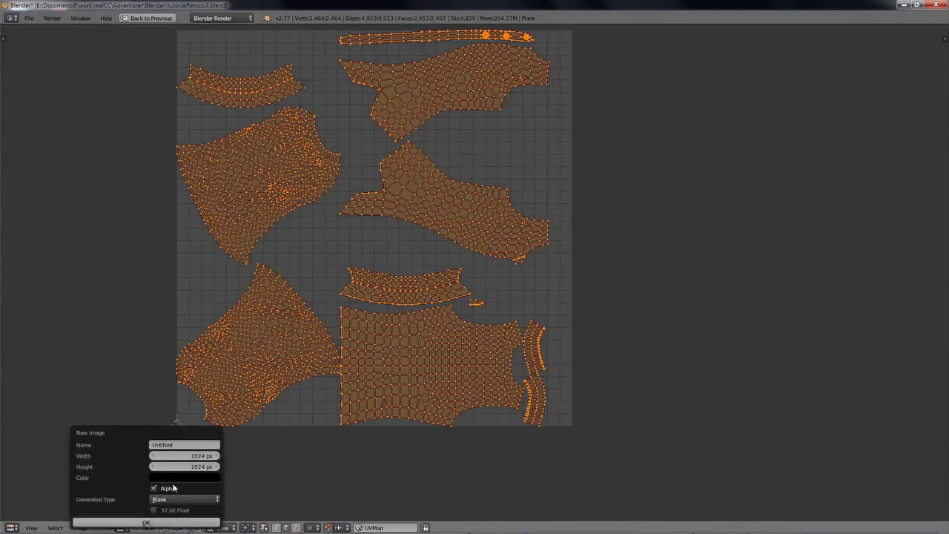
left_click(165, 466)
left_click(146, 522)
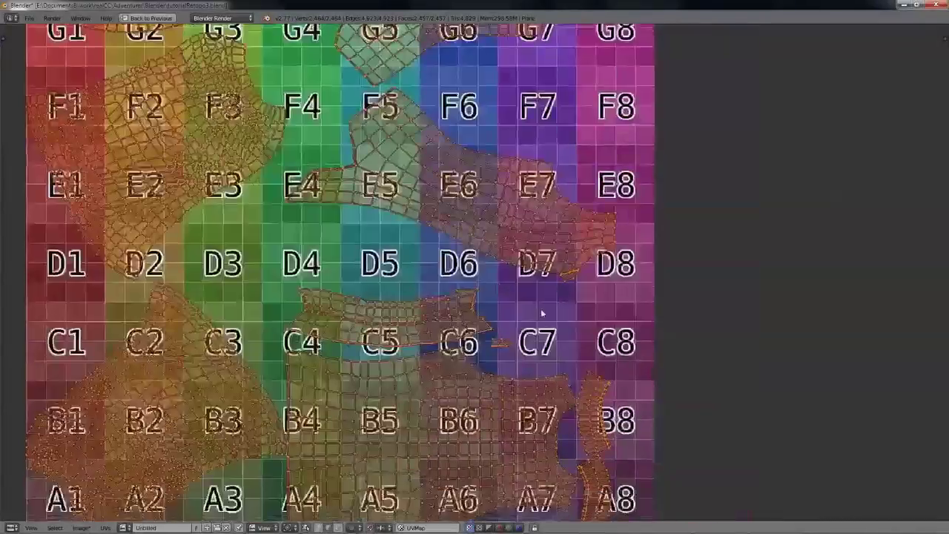
Step: Move the front and back panel UV islands out of the image area into the empty space beside it
scroll(542, 314, "down", 2)
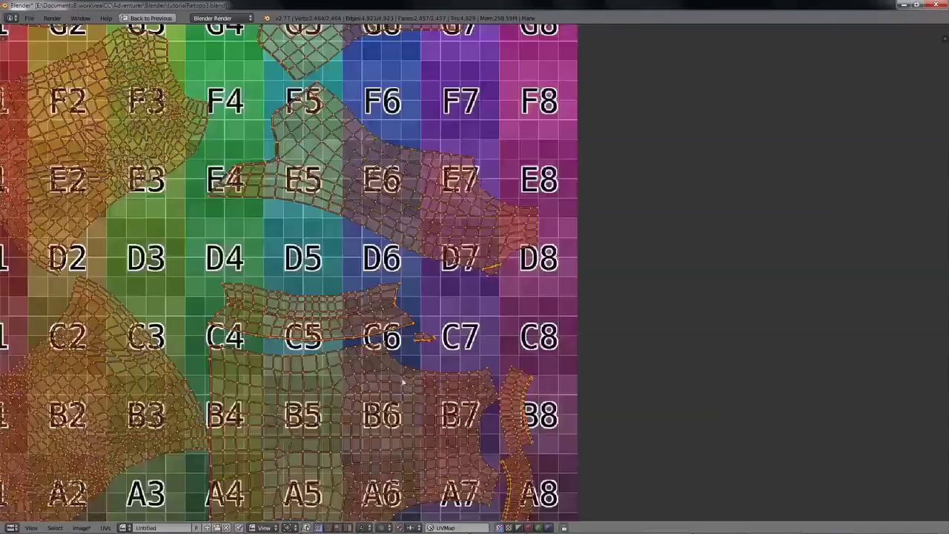
key("l")
key("g")
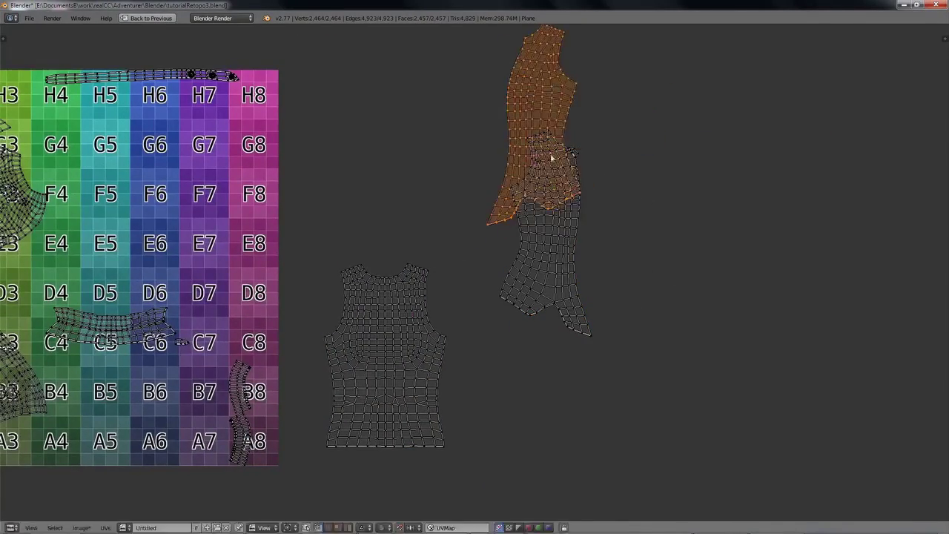
key("g")
left_click(661, 253)
key("l")
Step: Scale up the back panel's UV island
scroll(544, 153, "up", 15)
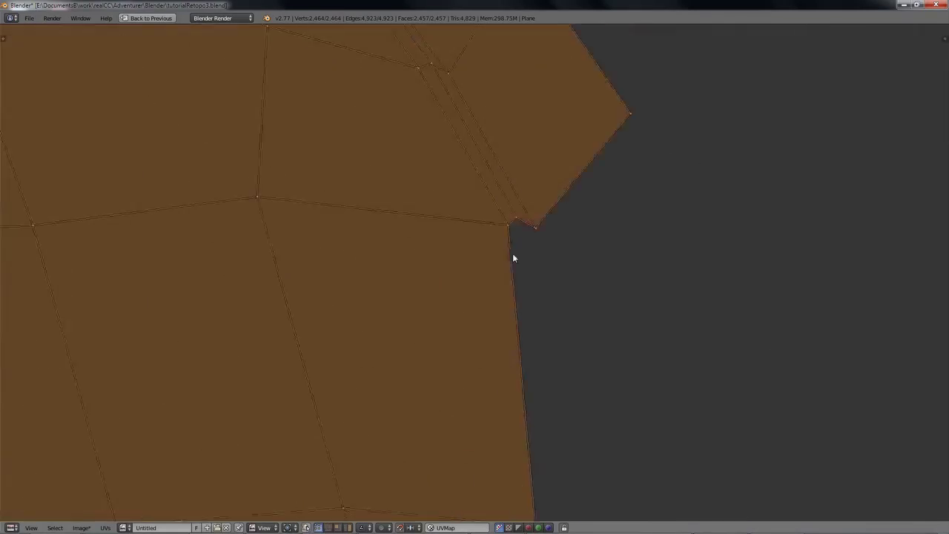
scroll(465, 172, "down", 4)
left_click(305, 528)
right_click(465, 185)
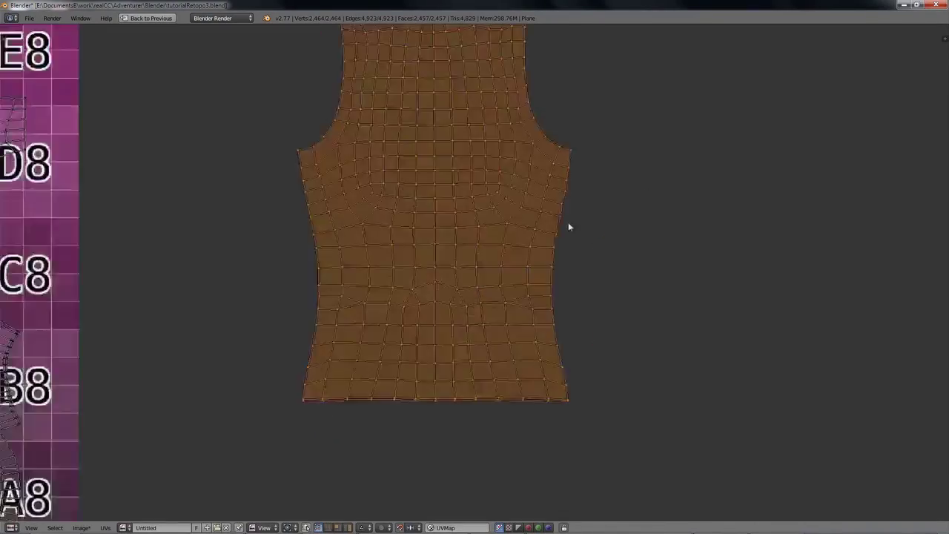
scroll(568, 222, "down", 1)
key("a")
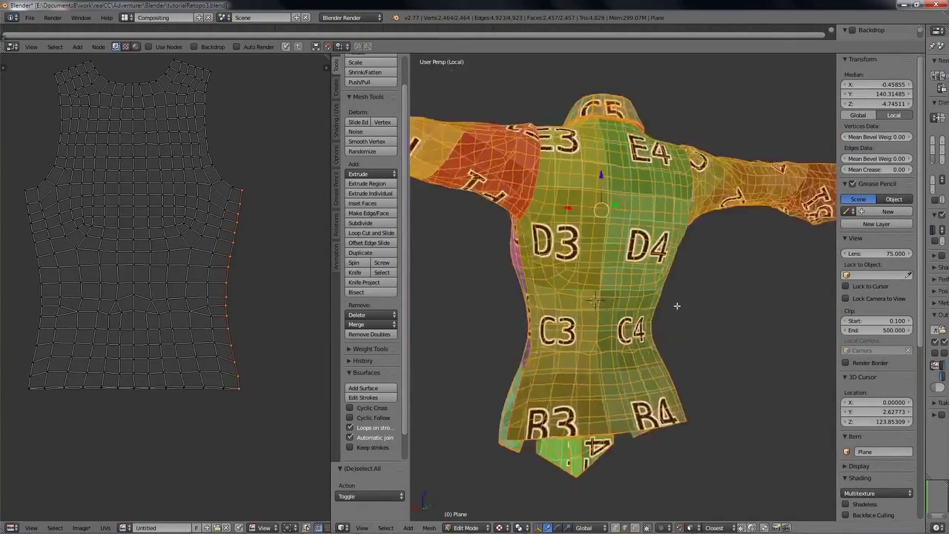
key("a")
key("s")
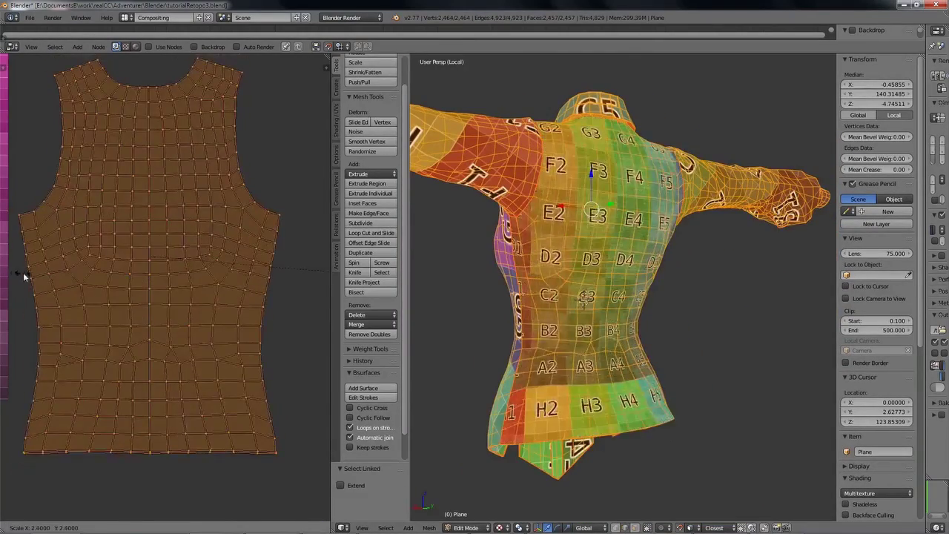
key("Return")
Step: Straighten the back island's right side edge vertically by scaling it to 0 on X, and shift it horizontally
middle_click_drag(667, 296, 774, 316)
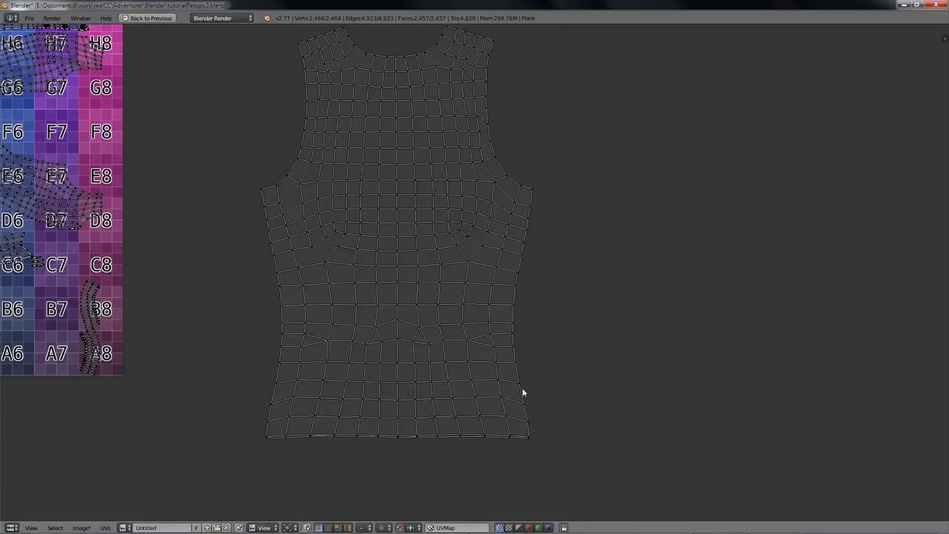
right_click(522, 388, "alt")
middle_click_drag(562, 324, 516, 322)
key("s")
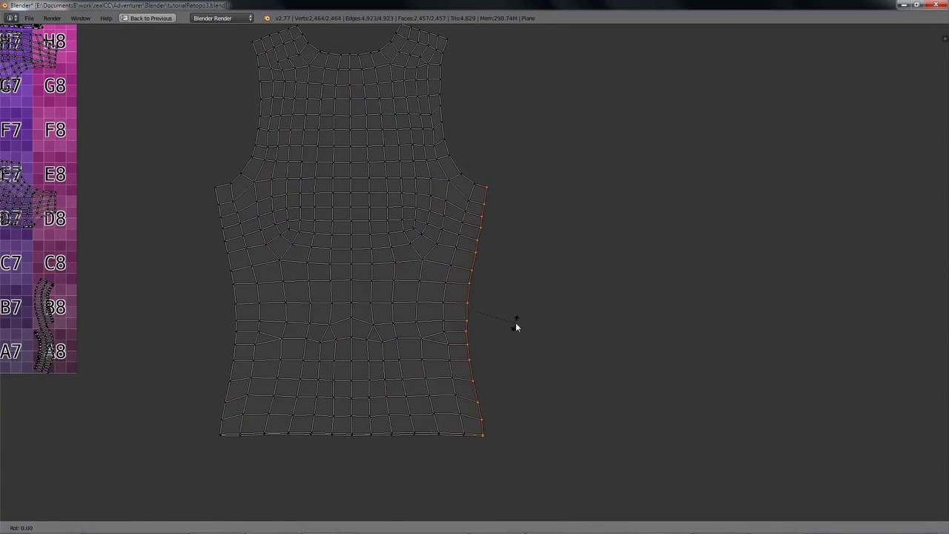
key("x")
key("0")
key("Return")
key("shift+Tab")
key("g")
key("x")
left_click(522, 272)
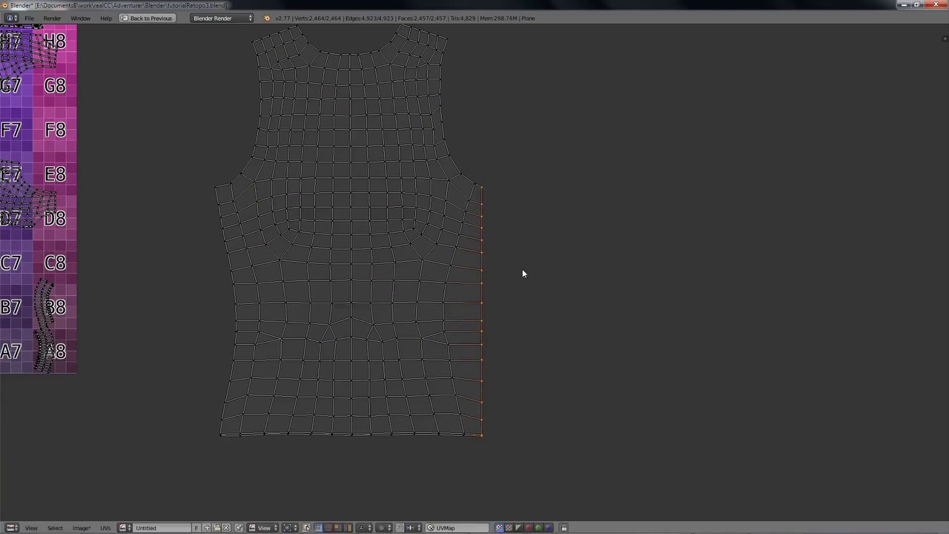
Step: Straighten the back island's left side edge by scaling it to 0 on X, and adjust its horizontal position
right_click(226, 239, "alt")
key("s")
key("x")
key("0")
key("Return")
key("g")
key("x")
left_click(280, 263)
key("a")
Step: Flatten the back island's bottom edge by scaling it to 0 on Y, and adjust its vertical position
middle_click_drag(391, 357, 408, 297)
right_click(420, 371, "alt")
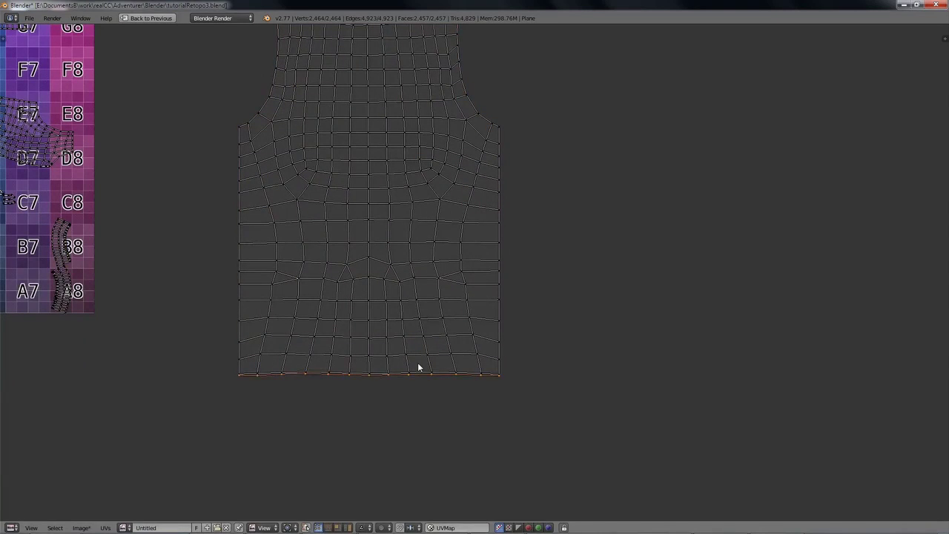
key("s")
key("y")
key("0")
key("Return")
key("g")
key("y")
left_click(421, 369)
Step: Pin the UV vertices of the back island's two side edges and its bottom edge
right_click(500, 357, "alt")
right_click(240, 310, "alt+shift")
left_click(104, 527)
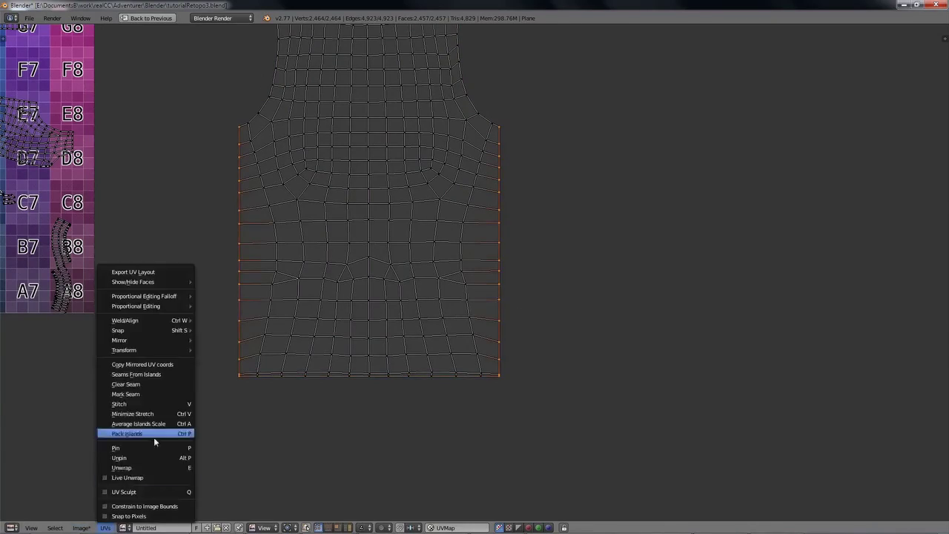
left_click(153, 447)
right_click(449, 376, "alt+shift")
key("p")
key("a")
Step: Unwrap the shirt again around the back island's pinned side and bottom edges
scroll(541, 242, "down", 1)
middle_click_drag(542, 242, 527, 300)
key("shift+space")
scroll(179, 281, "down", 1)
middle_click_drag(179, 282, 254, 284)
middle_click_drag(528, 290, 261, 206)
key("u")
left_click(628, 294)
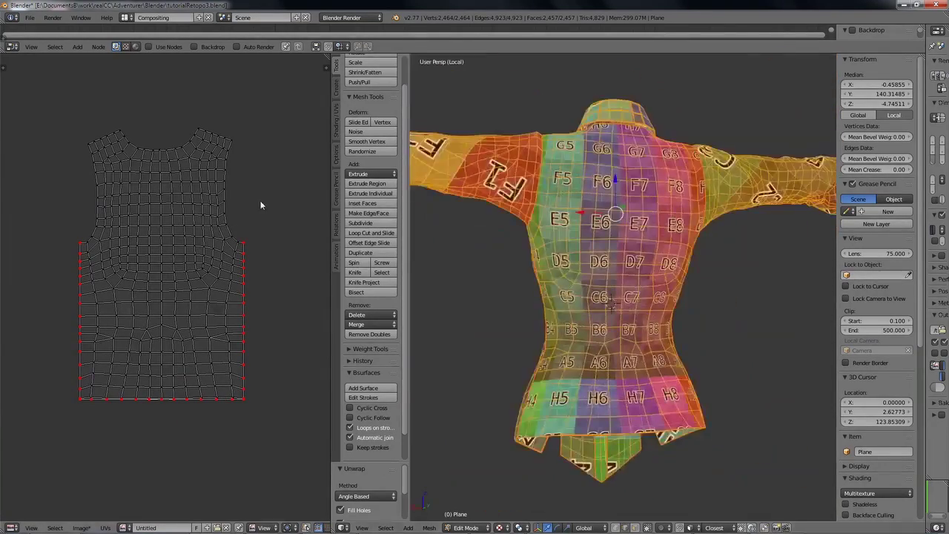
Step: Align the two neck-side shoulder corners of the back island horizontally by scaling them to 0 on Y
key("ctrl+Up")
scroll(517, 250, "up", 4)
right_click(543, 152, "shift")
key("s")
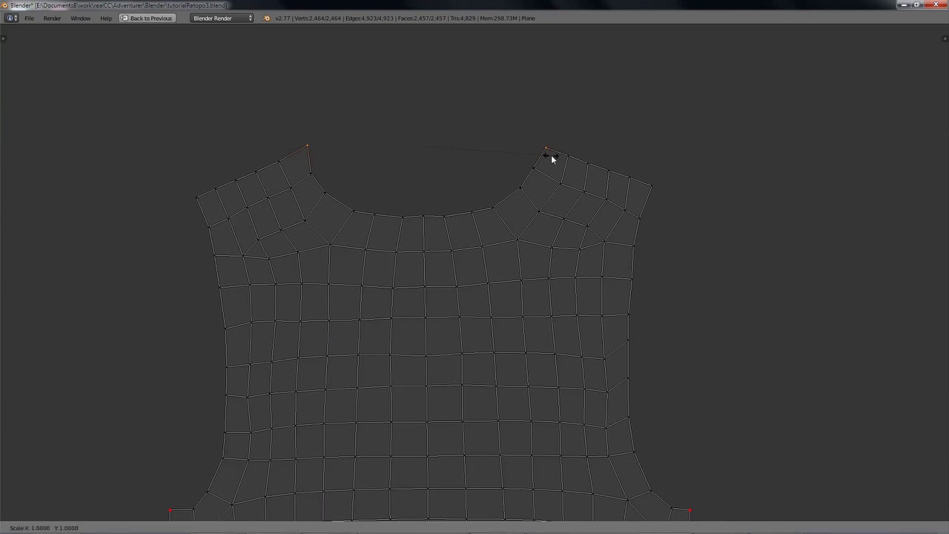
key("y")
key("0")
key("Return")
Step: Flatten both shoulder edges of the back island onto one horizontal line by scaling them to 0 on Y
right_click(579, 168, "alt+shift")
right_click(289, 155, "alt+shift")
key("s")
key("y")
key("0")
key("Return")
key("g")
left_click(488, 160)
key("a")
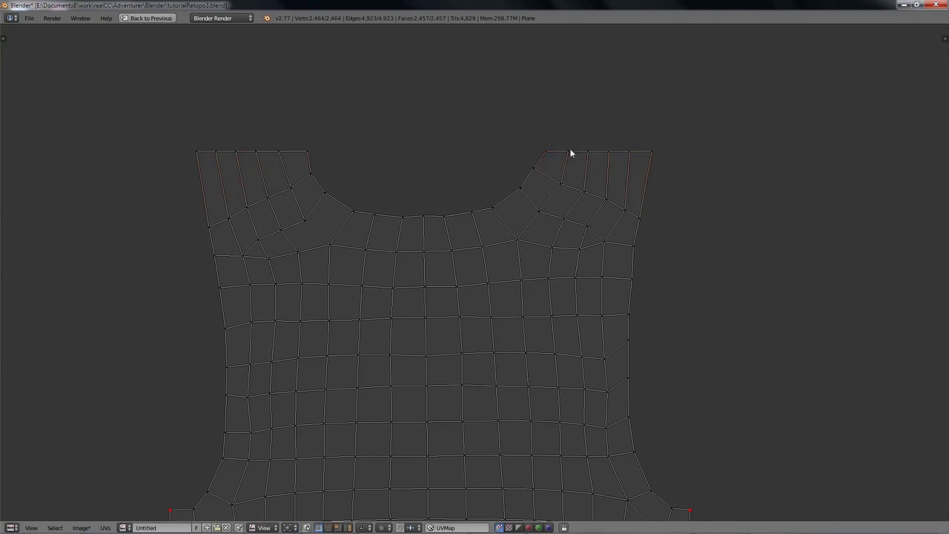
Step: Select both straightened shoulder edges of the back island and pin their vertices
right_click(570, 152, "alt")
key("g")
left_click(594, 168)
right_click(273, 153, "alt+shift")
key("p")
Step: Try to unwrap the back island with its shoulder, side and bottom edges pinned
key("ctrl+Up")
scroll(197, 273, "down", 7)
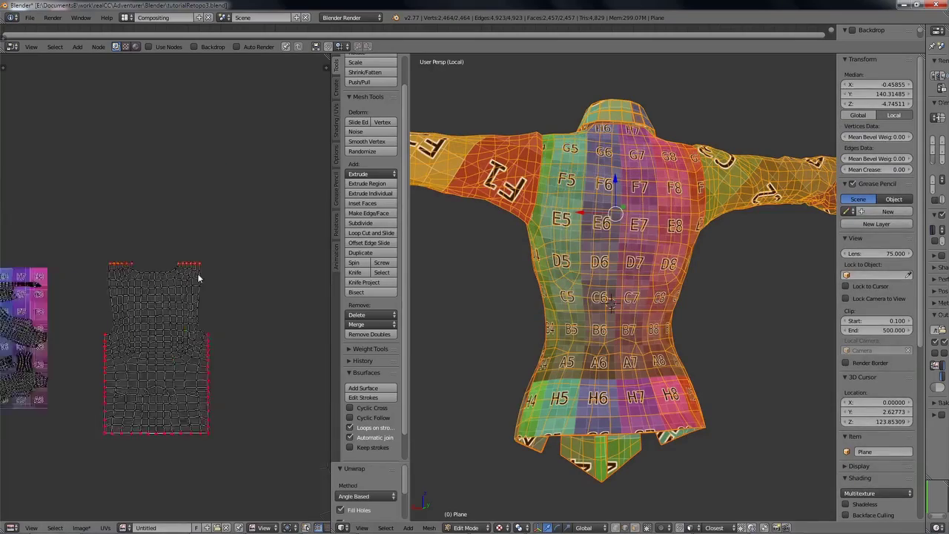
middle_click_drag(208, 323, 236, 278)
scroll(235, 279, "up", 4)
key("e")
key("ctrl+z")
key("ctrl+z")
key("ctrl+z")
key("ctrl+z")
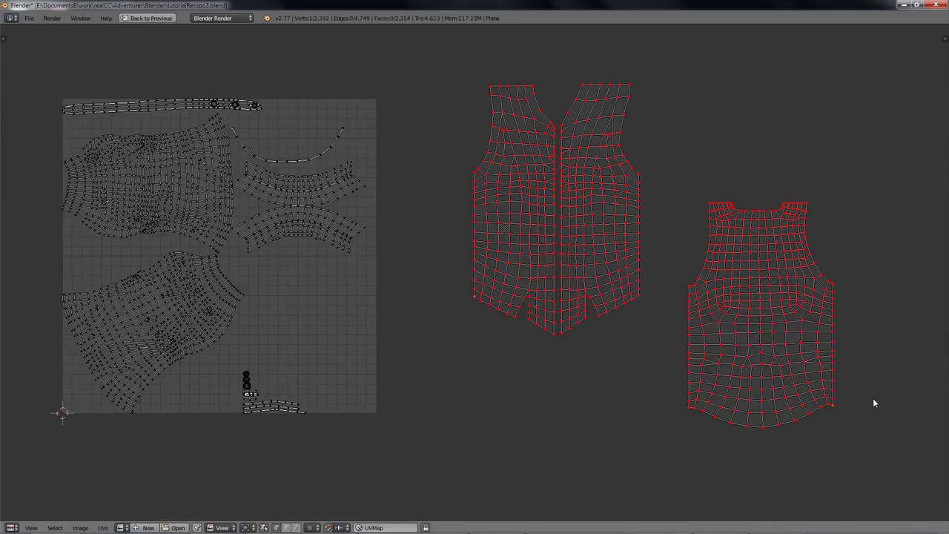
Step: Try to pack all UV islands into the UV square with the straightened front and back panels included
key("a")
key("a")
key("a")
key("a")
key("a")
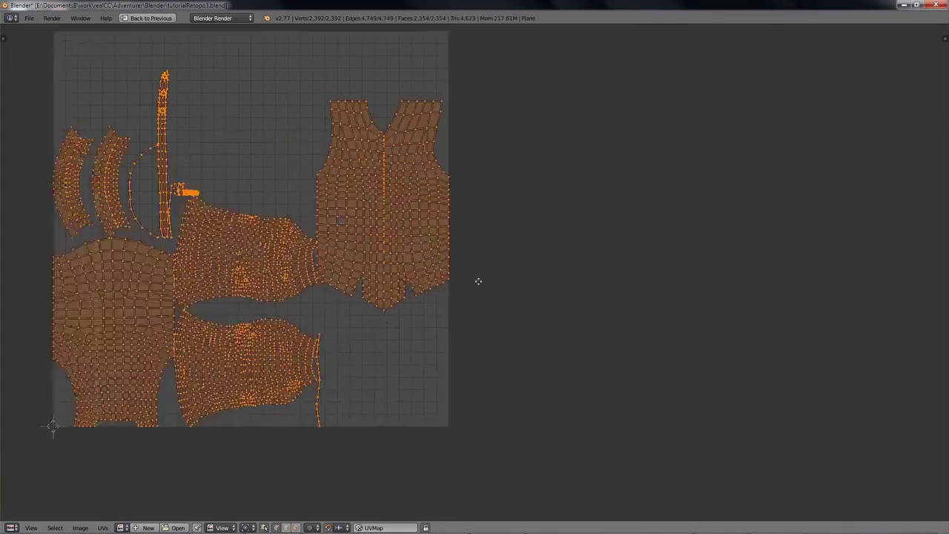
key("a")
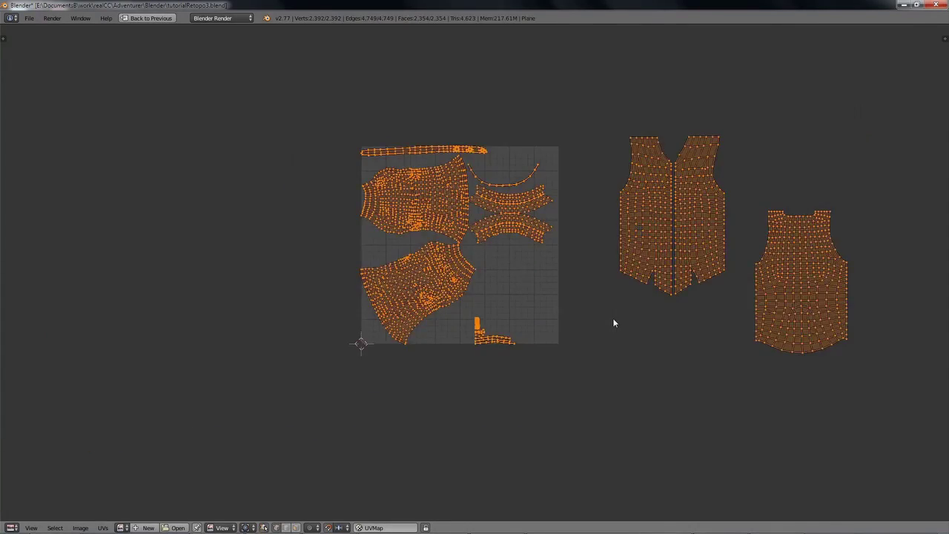
key("a")
Step: Unpin the vertices of the straightened front and back panel islands
scroll(670, 299, "up", 2)
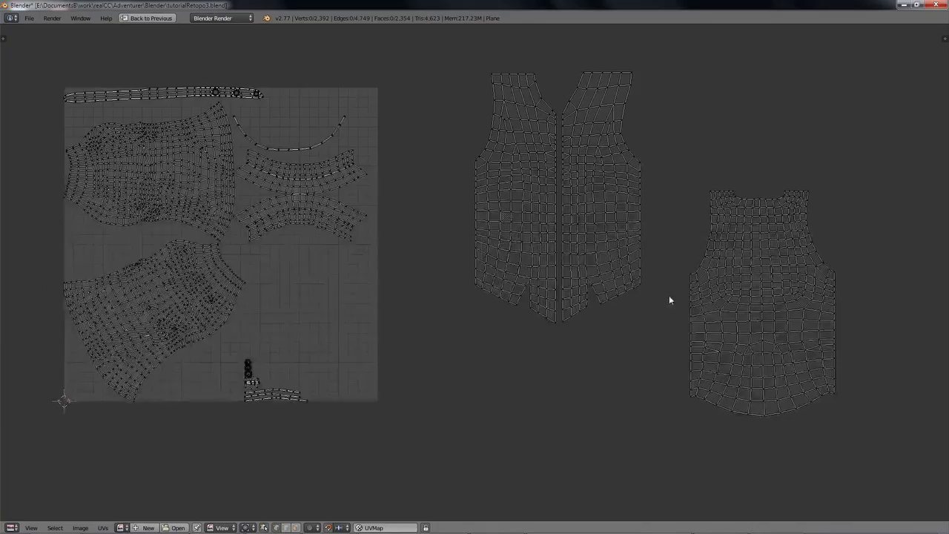
key("a")
key("p")
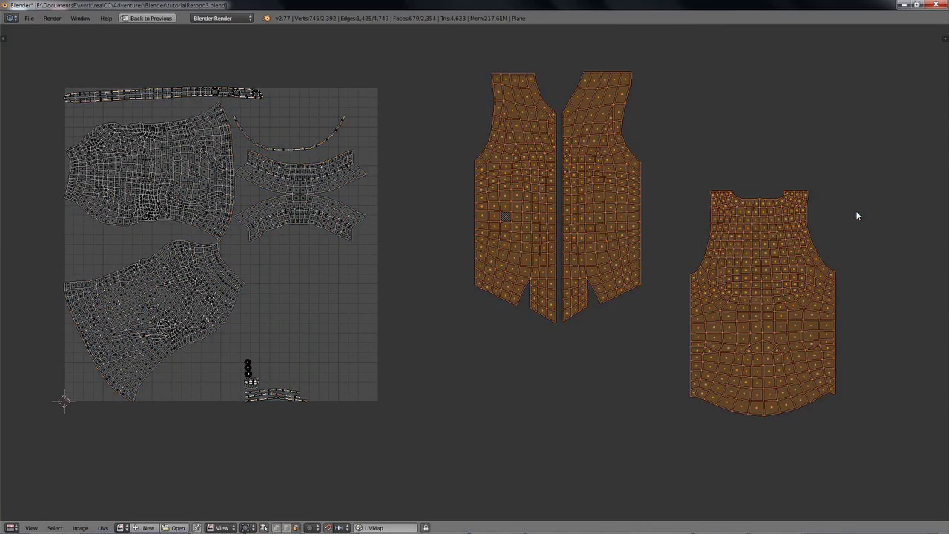
key("a")
key("a")
key("alt+p")
Step: Try to arrange all the unpinned islands inside the UV square
key("a")
key("a")
key("e")
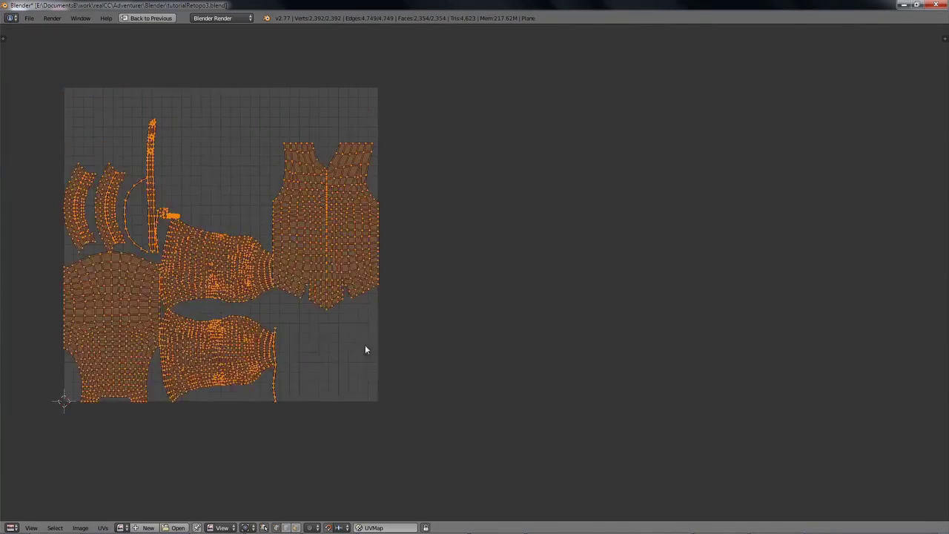
key("ctrl+z")
Step: Average the scale of all UV islands and pack them into the UV square
left_click(85, 527)
mouse_move(103, 527)
left_click(166, 423)
middle_click_drag(429, 317, 482, 324)
key("ctrl+p")
scroll(453, 329, "up", 1)
Step: Turn off selection syncing between UVs and mesh, and select the whole shirt to show its islands
key("a")
scroll(307, 243, "down", 1)
left_click(263, 527)
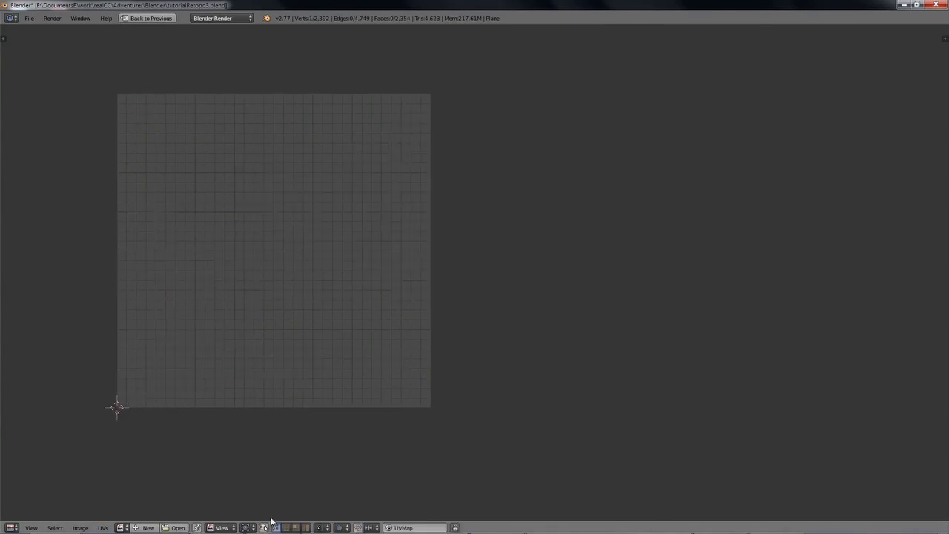
key("ctrl+Up")
key("a")
key("ctrl+Up")
Step: Rotate the back panel's UV island by 180 degrees
middle_click_drag(326, 257, 440, 259)
type("lr180")
key("Return")
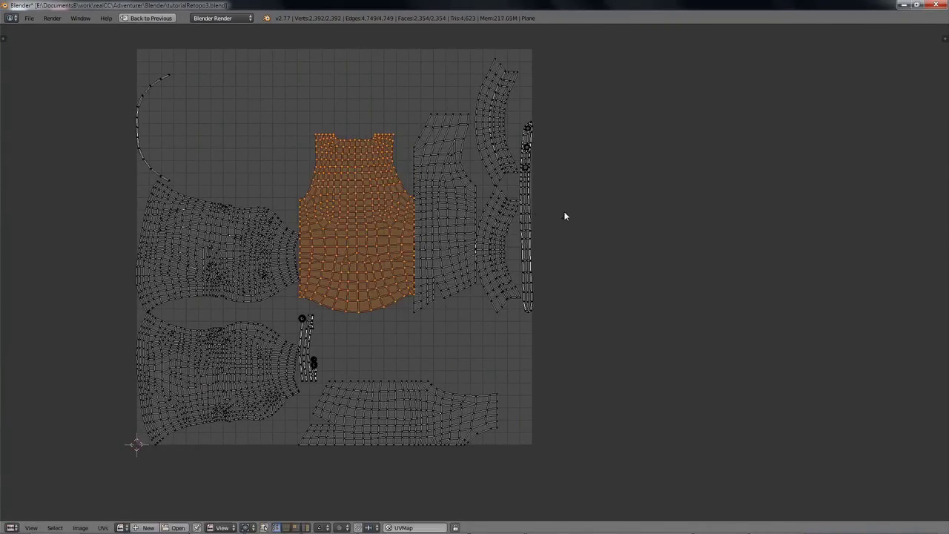
key("a")
Step: Move the upright front panel island out of the UV square into the empty space beside it
key("l")
key("g")
left_click(651, 334)
key("a")
Step: Rotate the horizontal front panel's UV island by -90 degrees and place it beside the other front panel outside the UV square
key("l")
key("r")
key("minus")
key("9")
key("0")
key("Return")
middle_click_drag(536, 403, 445, 408)
key("g")
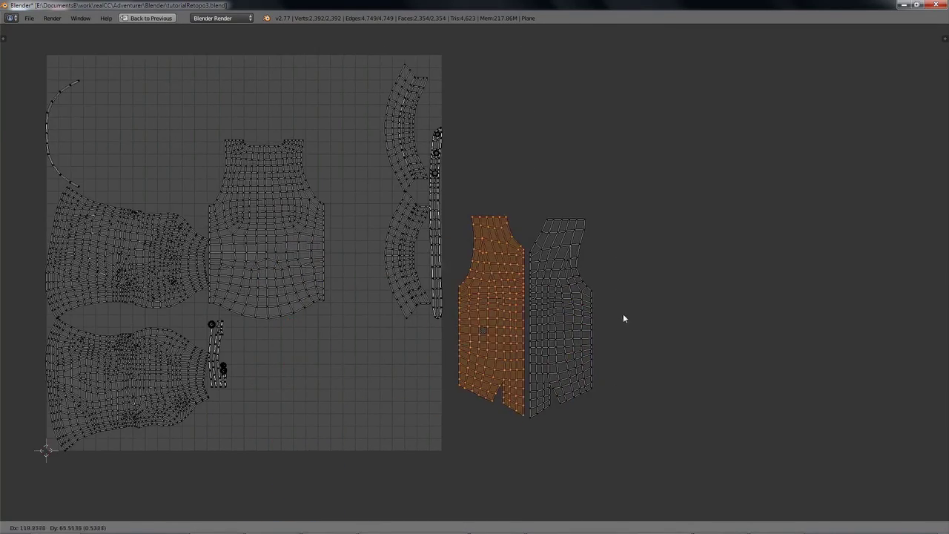
left_click(623, 313)
Step: Move the back panel's UV island down to the lower edge of the UV square
key("a")
middle_click_drag(280, 235, 432, 259)
key("l")
key("g")
left_click(462, 395)
Step: Move both sleeve UV islands side by side along the upper edge of the UV square
key("a")
key("l")
key("g")
left_click(486, 143)
key("a")
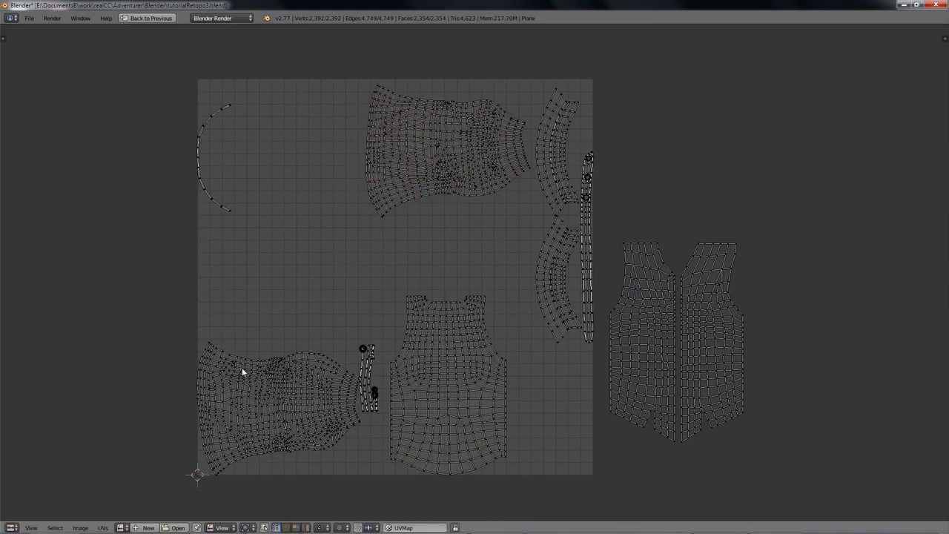
key("l")
key("g")
left_click(248, 122)
middle_click_drag(187, 187, 311, 191)
key("a")
Step: Move the thin curved strip island into the free space below the left sleeve island
key("l")
key("g")
left_click(369, 311)
middle_click_drag(368, 167, 338, 179)
key("a")
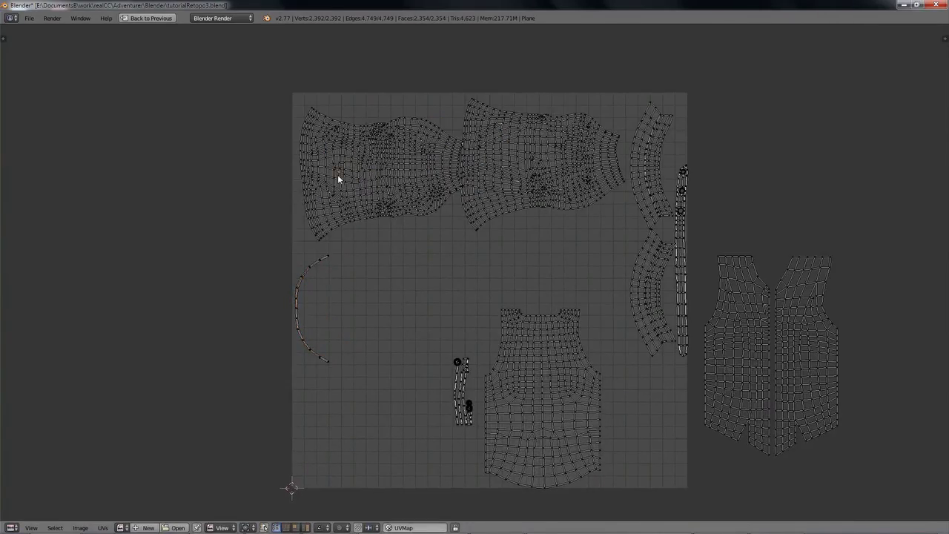
Step: Shift the right sleeve's UV island slightly so it clears the cuff end of the left sleeve
key("l")
key("a")
middle_click_drag(543, 177, 500, 185)
key("l")
key("g")
left_click(503, 181)
Step: Move the back panel's UV island to the left, into the empty space below the sleeves
key("a")
key("l")
key("g")
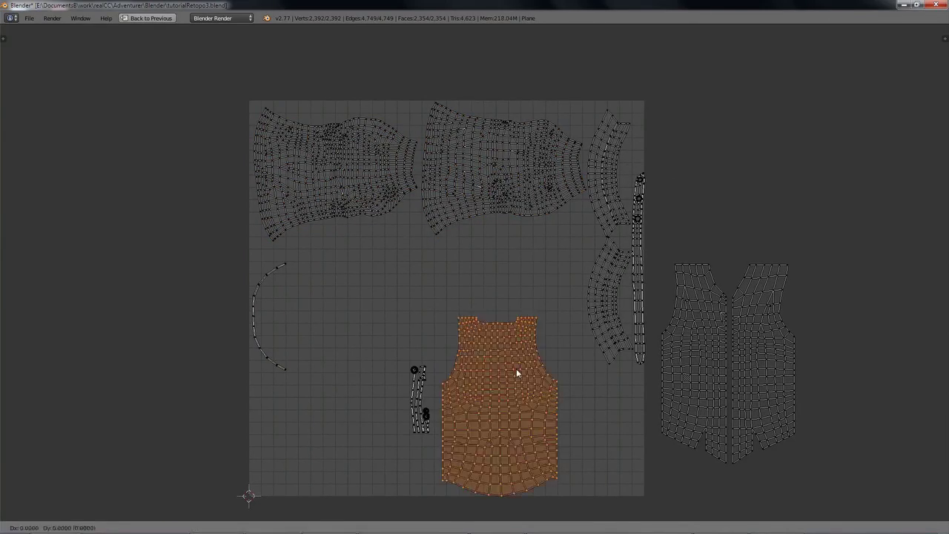
left_click(370, 371)
Step: Move the two front panel islands together back into the UV square beside the back panel
key("a")
key("l")
key("l")
key("g")
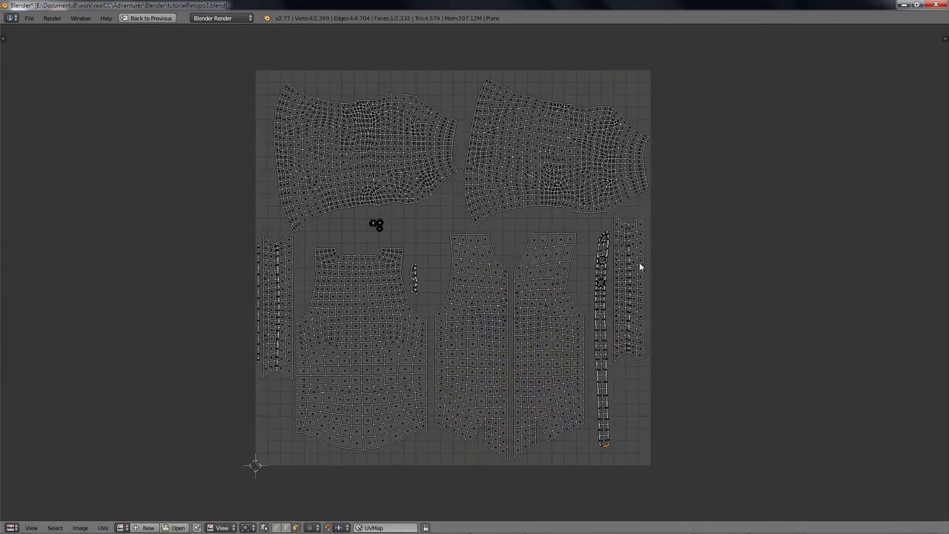
mouse_move(640, 267)
middle_mouse_down()
mouse_move(661, 310)
mouse_move(629, 267)
mouse_move(604, 274)
mouse_move(641, 267)
middle_mouse_up()
middle_click_drag(731, 221, 681, 248)
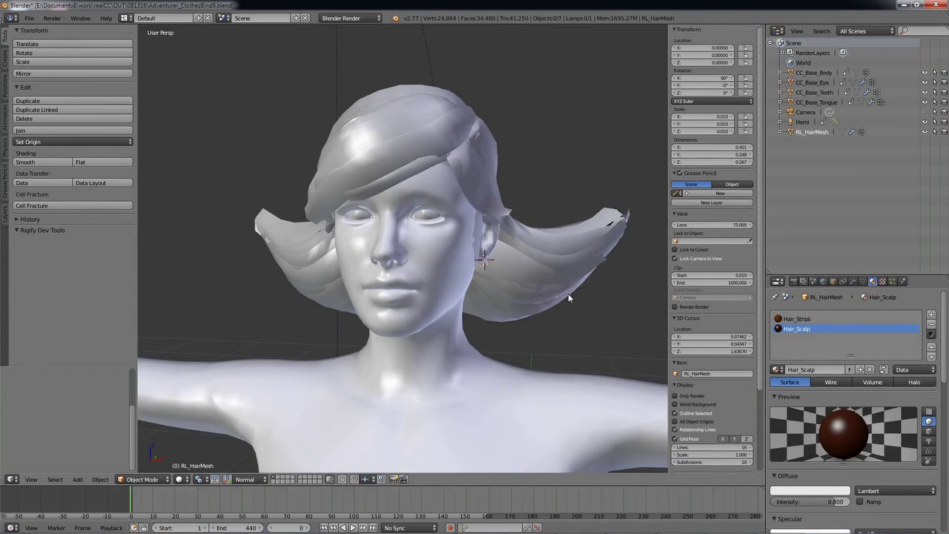
Step: Isolate the RL_HairMesh object in local view and enter Edit Mode with nothing selected
key("KP_Divide")
middle_click_drag(568, 297, 408, 361)
key("Tab")
key("a")
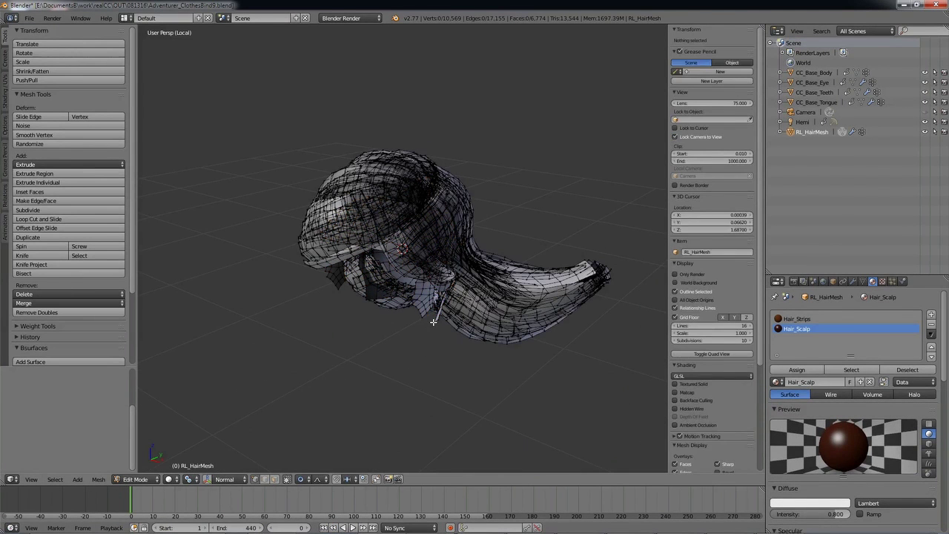
Step: Select the whole linked scalp mesh and move it out to the side of the hair strips
right_click(434, 322)
key("ctrl+l")
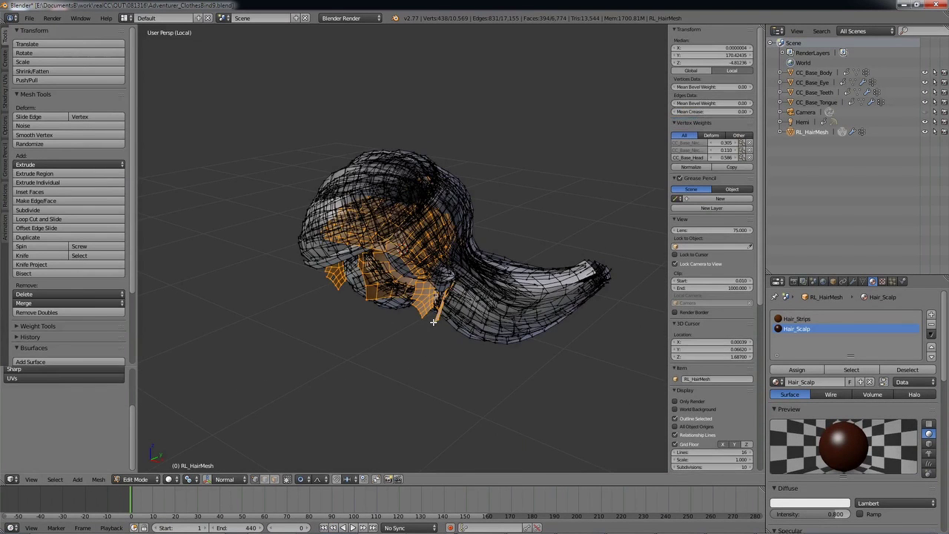
middle_click_drag(321, 304, 486, 327)
key("g")
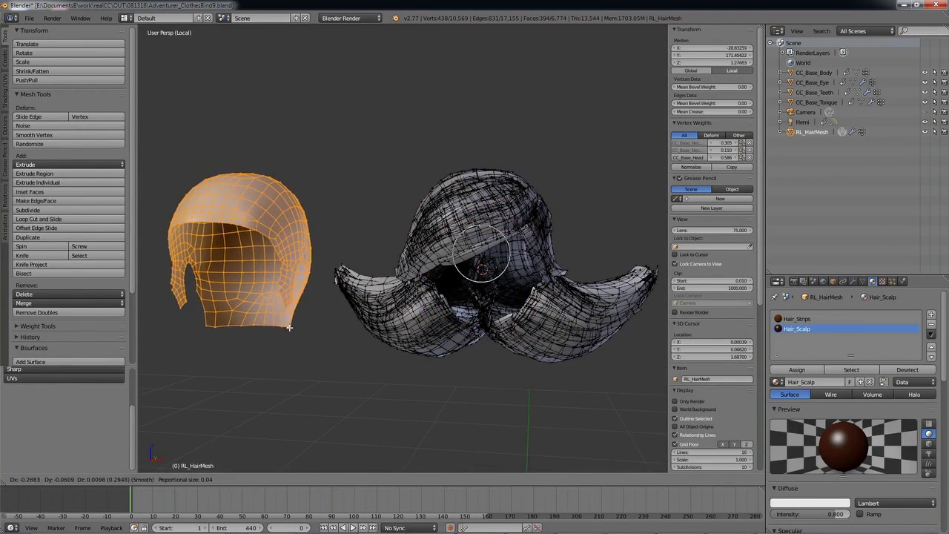
left_click(289, 327)
middle_click_drag(413, 339, 539, 238)
Step: Undo the scalp's move so it sits back inside the hair, and return to Object Mode
right_click(483, 248)
key("ctrl+Tab")
left_click(461, 239)
key("ctrl+z")
key("ctrl+z")
key("Tab")
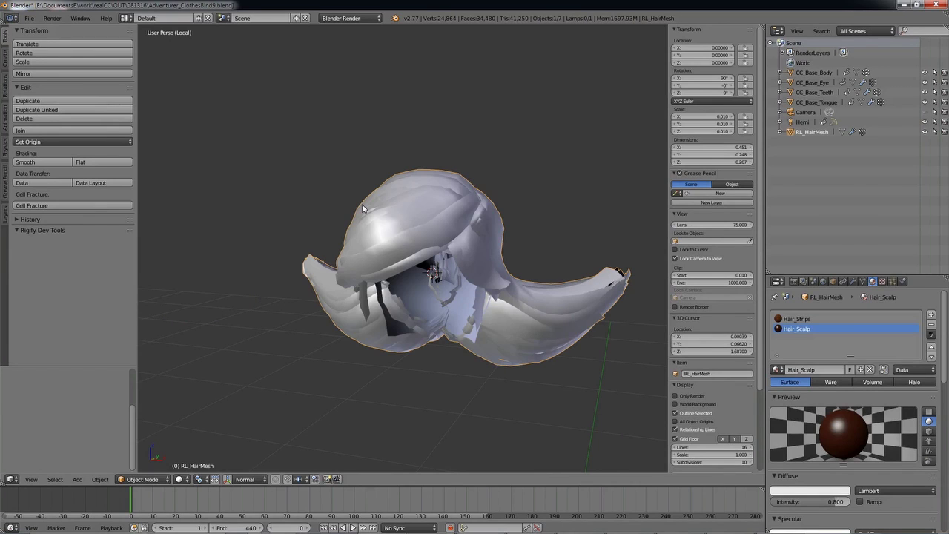
Step: In Edit Mode, select the faces assigned to the Hair_Strips material, and clear the selection again
left_click(808, 321)
key("Tab")
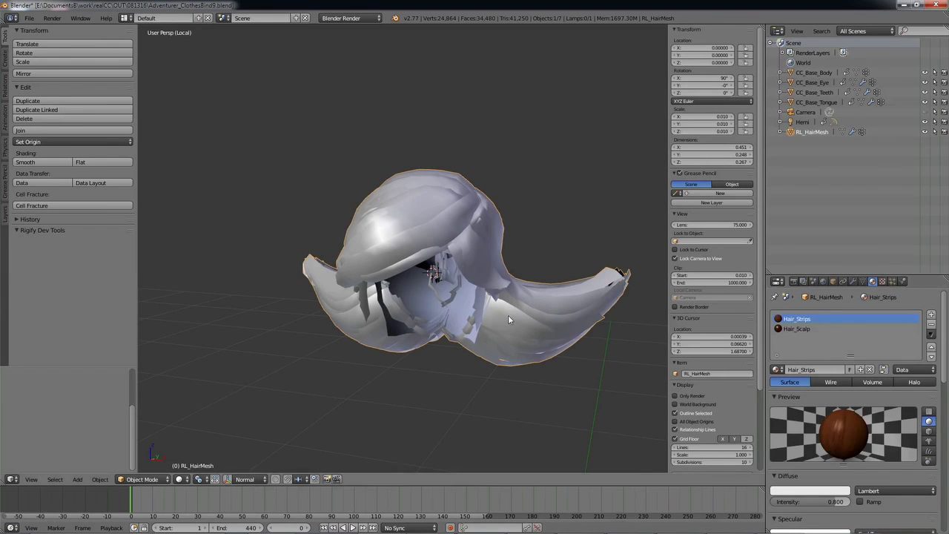
key("a")
middle_click_drag(564, 402, 761, 353)
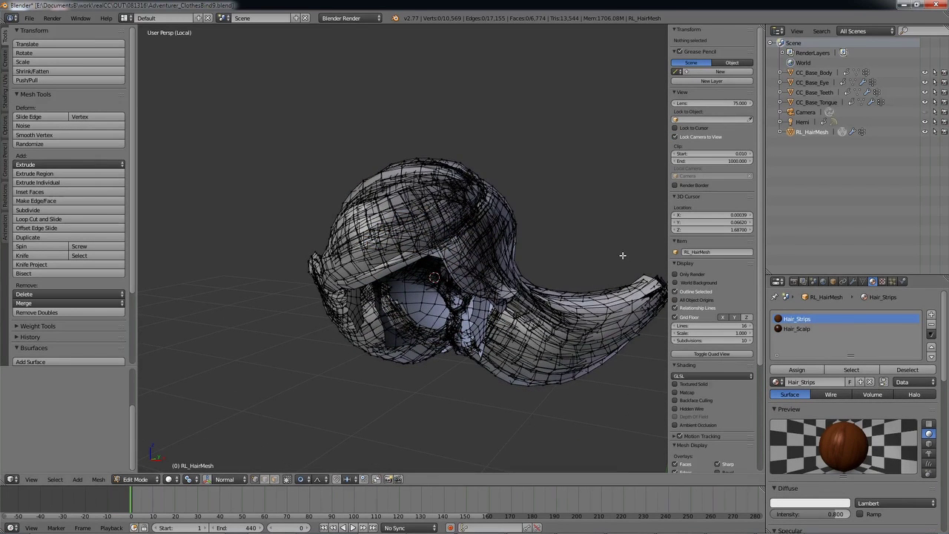
middle_click_drag(623, 256, 610, 260, "shift")
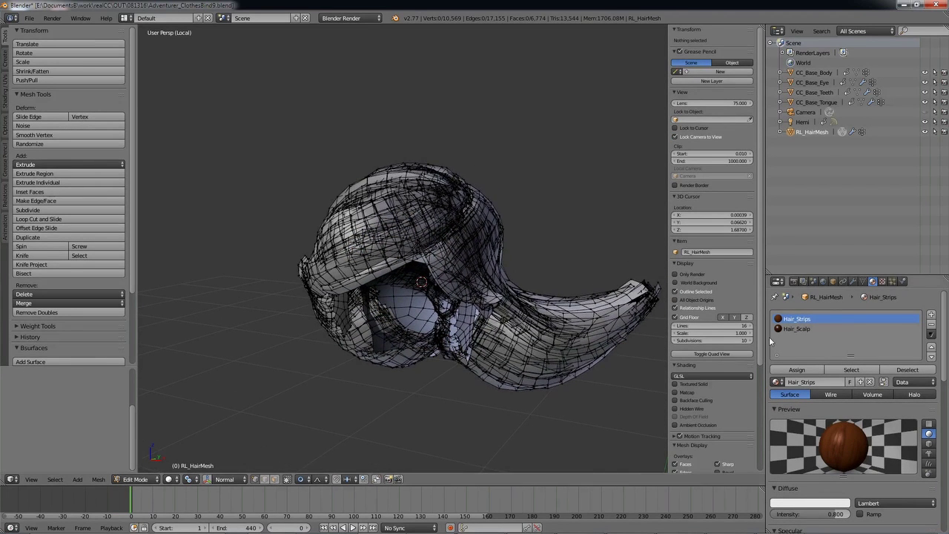
left_click(842, 371)
key("a")
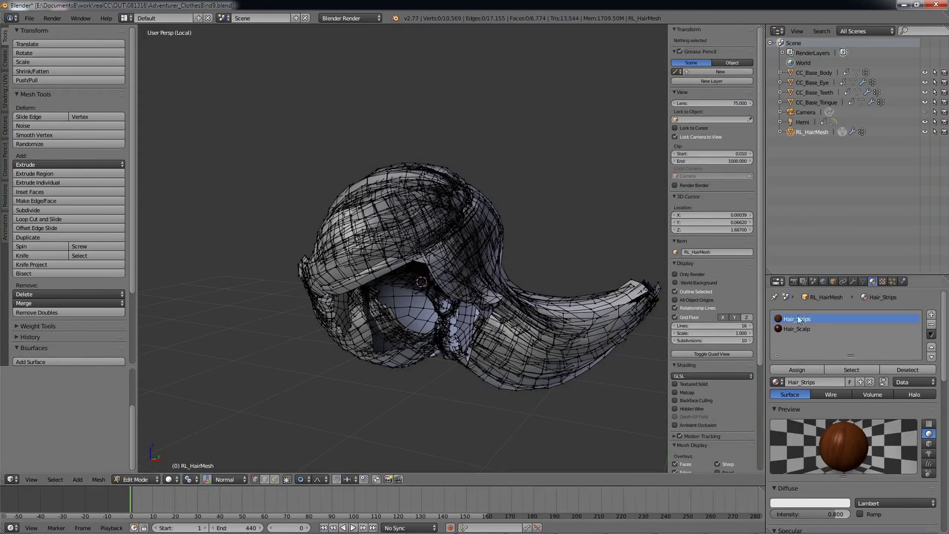
Step: Select the faces assigned to the Hair_Scalp material to examine them, and leave Edit Mode
left_click(796, 328)
left_click(852, 370)
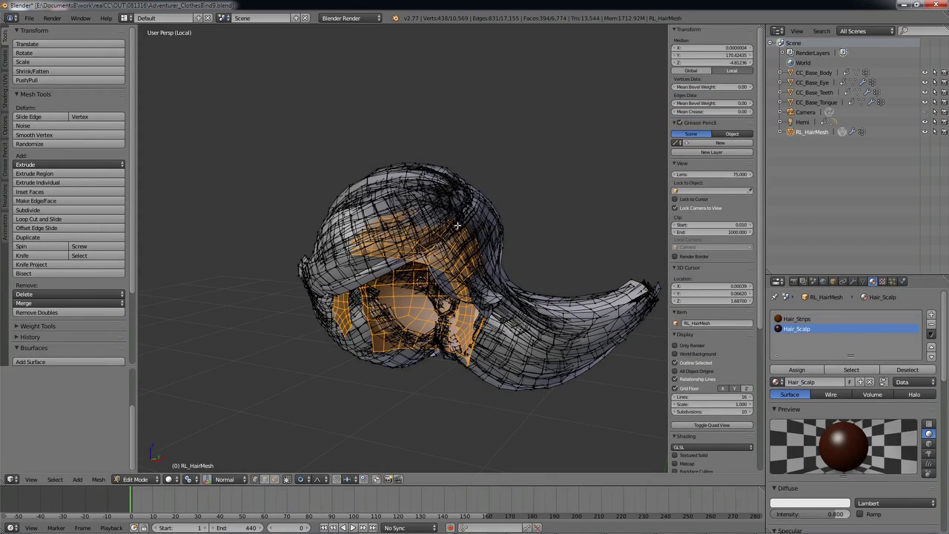
middle_click_drag(418, 222, 425, 225)
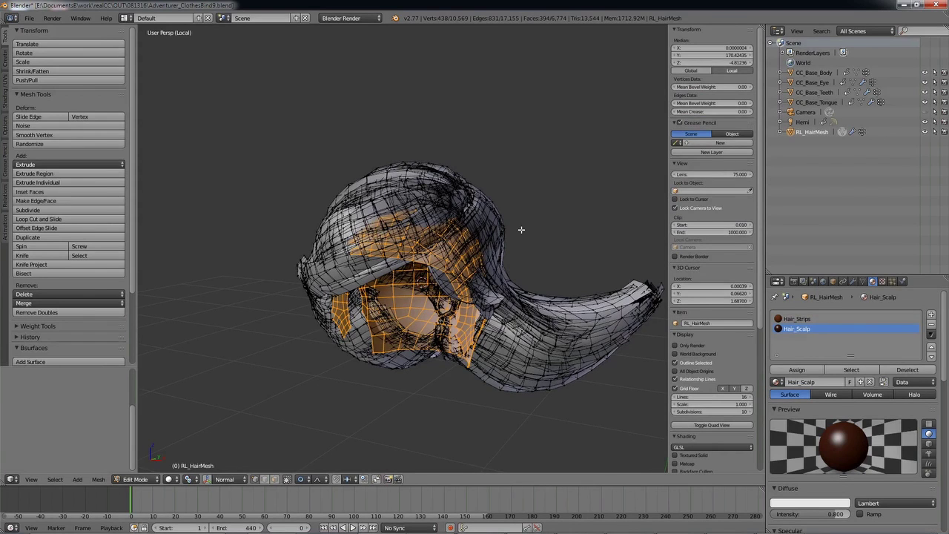
key("Tab")
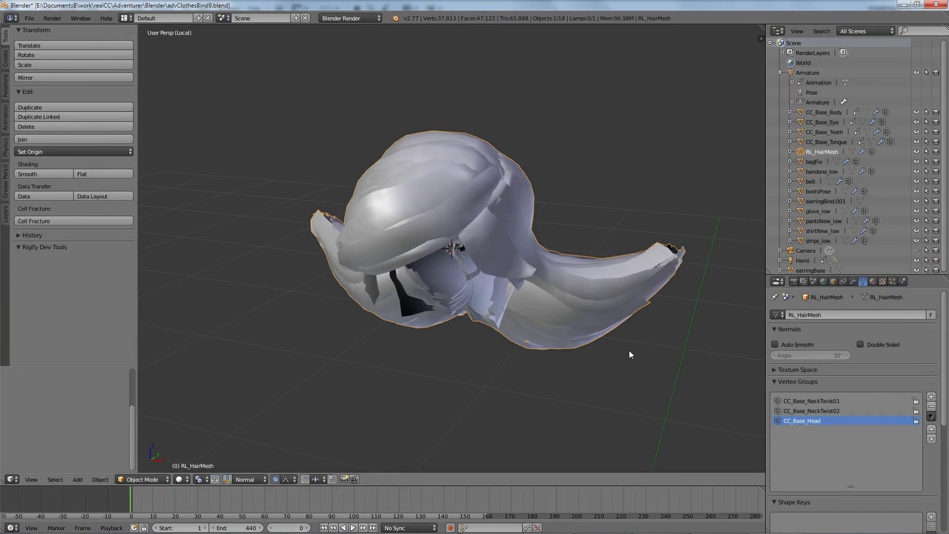
Step: Switch to the Compositing layout, enter Edit Mode and invert the selection to examine the scalp's UV layout
key("ctrl+Left")
key("Tab")
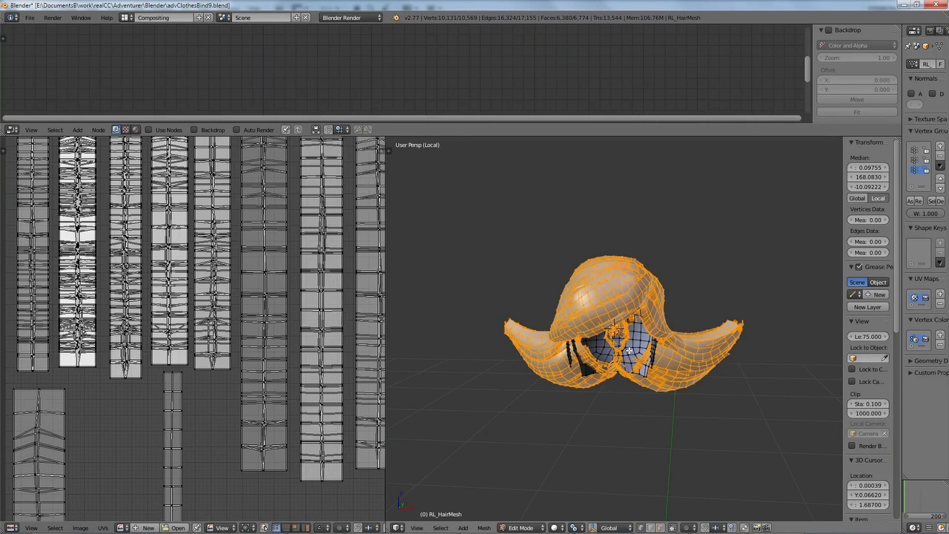
key("ctrl+i")
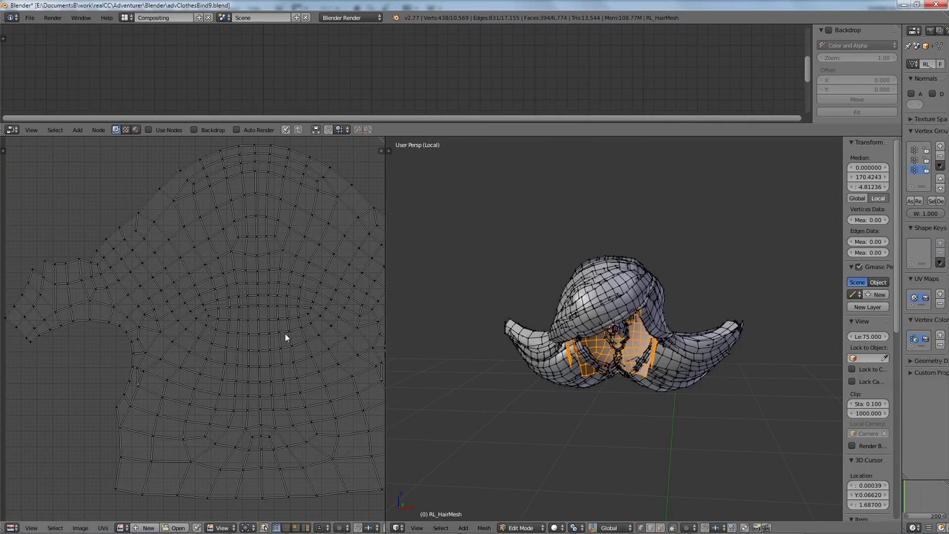
scroll(286, 335, "down", 5)
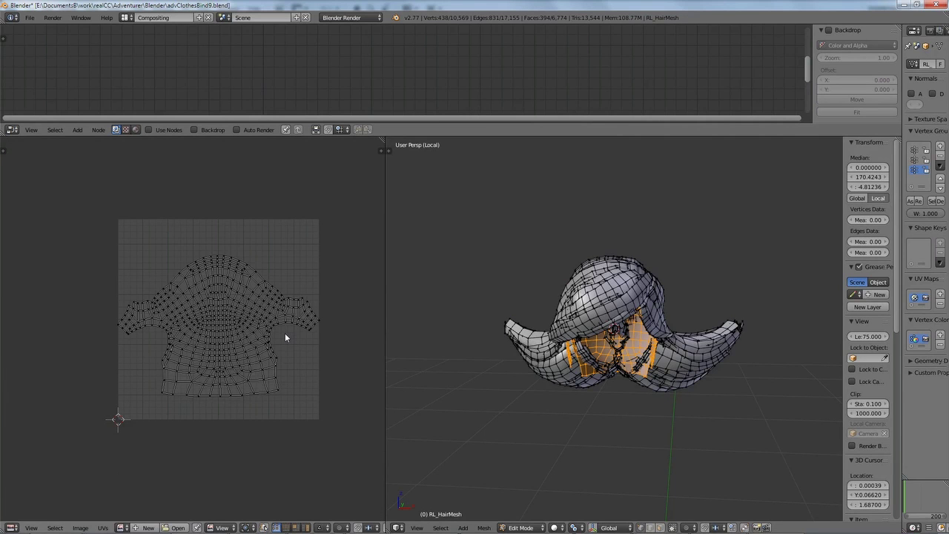
scroll(285, 334, "up", 2)
scroll(284, 334, "down", 1)
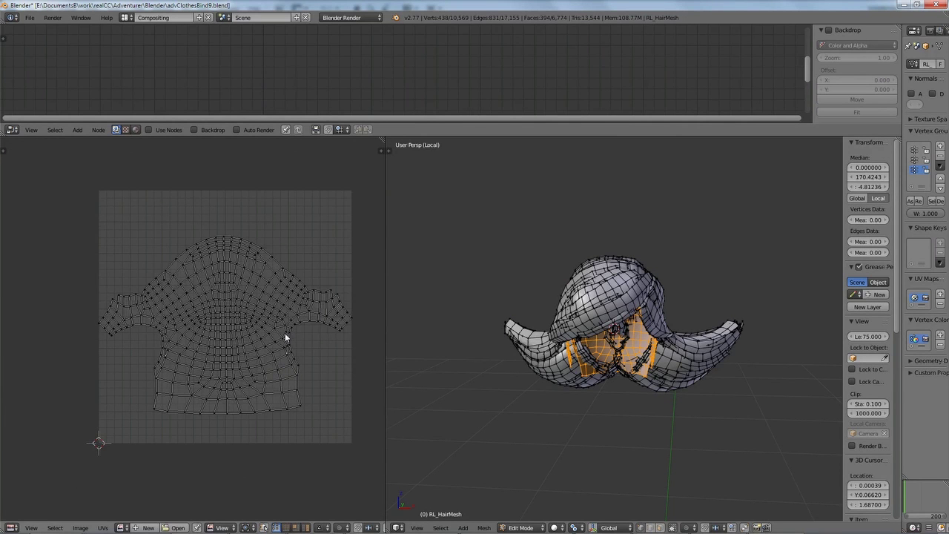
middle_click_drag(287, 302, 245, 295)
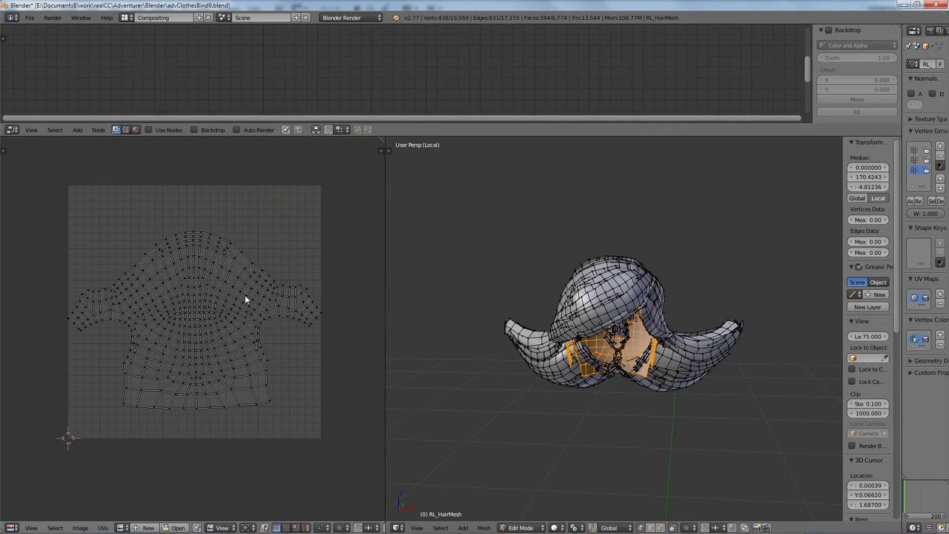
scroll(284, 334, "up", 1)
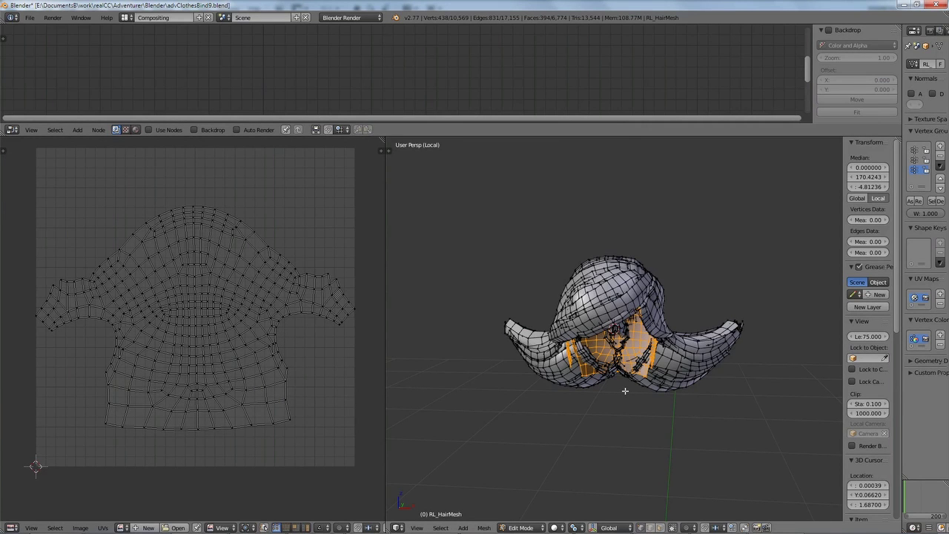
Step: Invert the selection to examine the hair strips' UV islands and their geometry
key("ctrl+i")
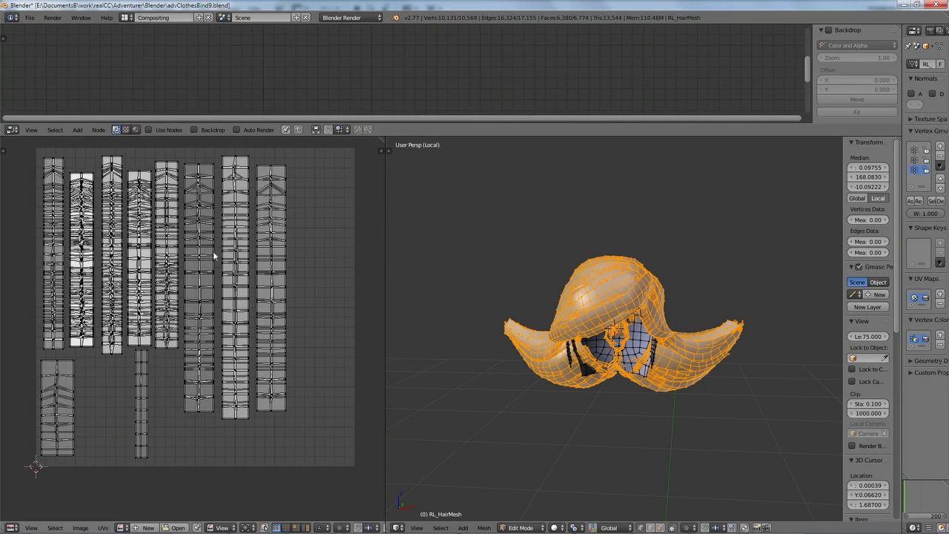
middle_click_drag(610, 310, 676, 311)
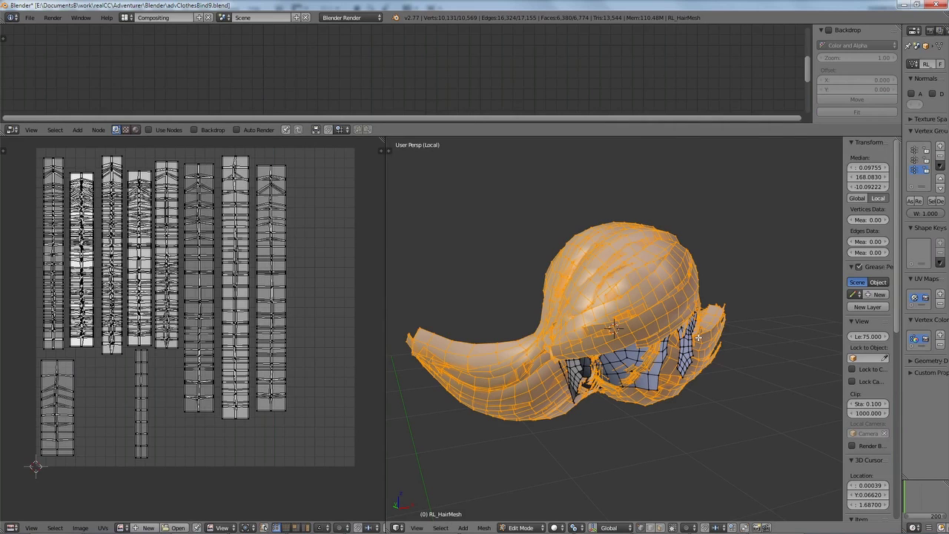
Step: Switch to Photoshop and show Layer 0 in hair3.psd to compare the UV wireframe with the painted hair strands
key("alt+Tab")
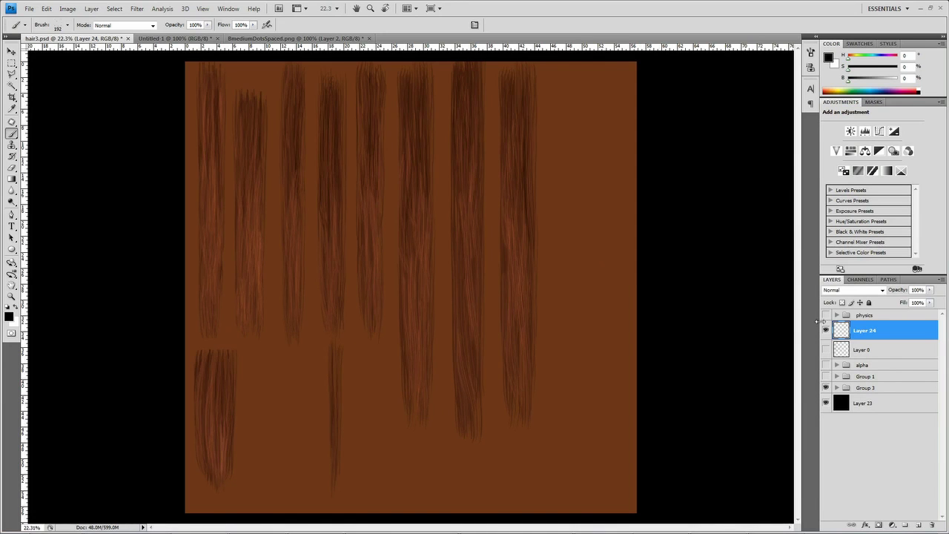
left_click(826, 349)
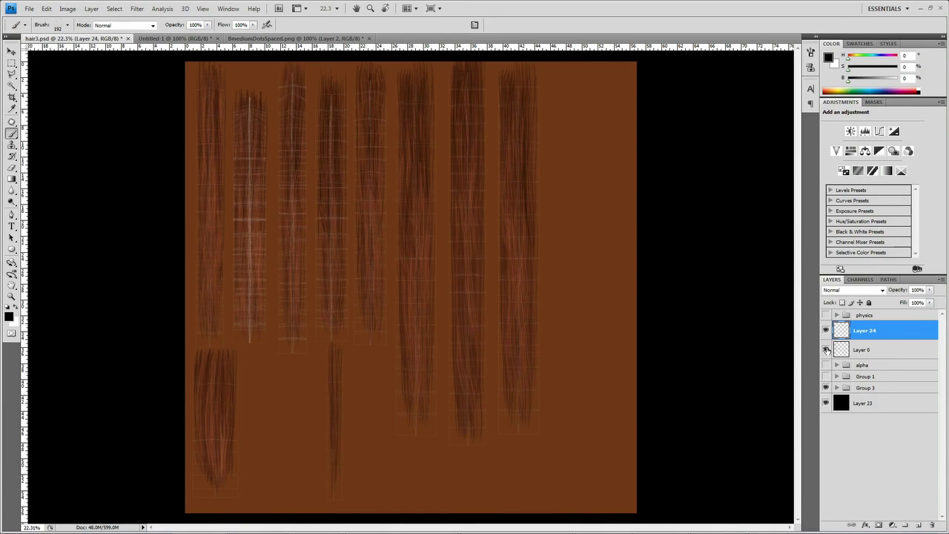
scroll(405, 218, "up", 3, "alt")
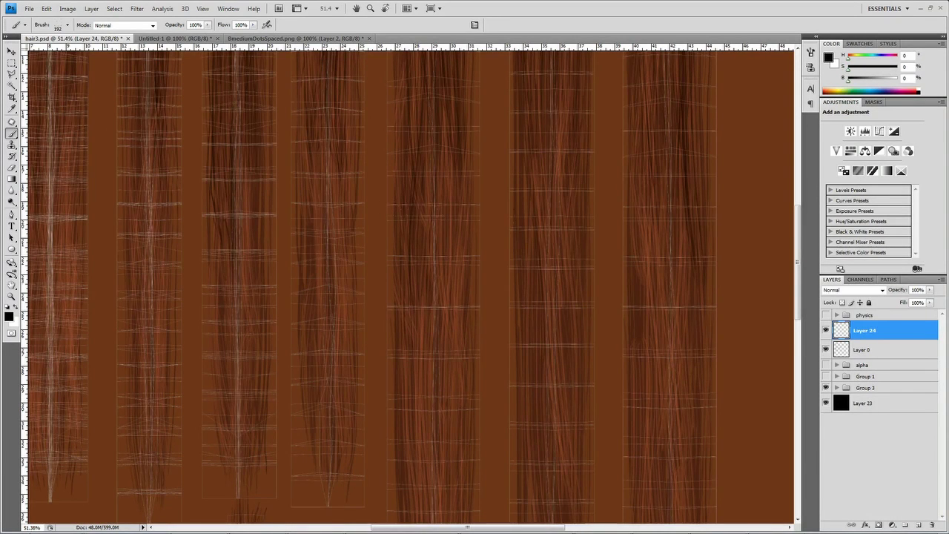
scroll(671, 239, "down", 4, "alt")
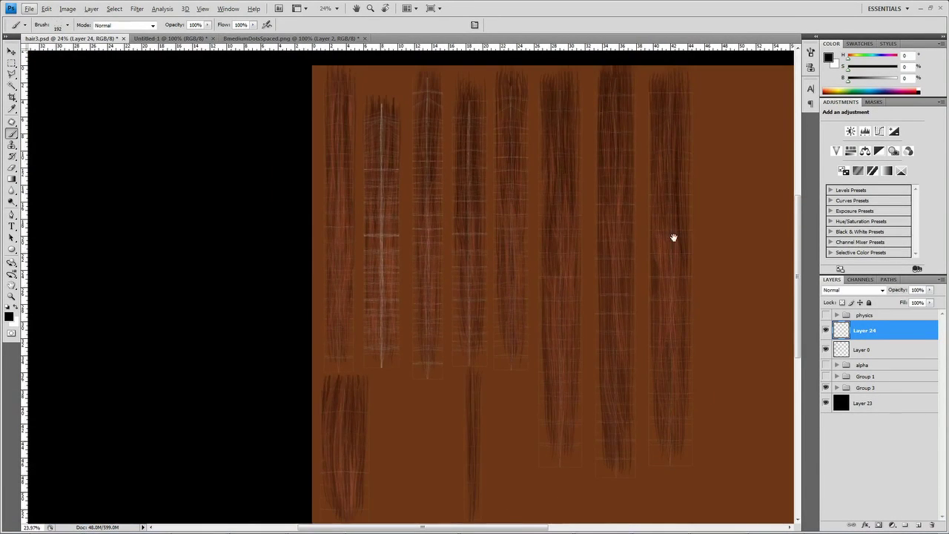
left_click_drag(673, 237, 499, 243)
scroll(588, 245, "up", 1, "alt")
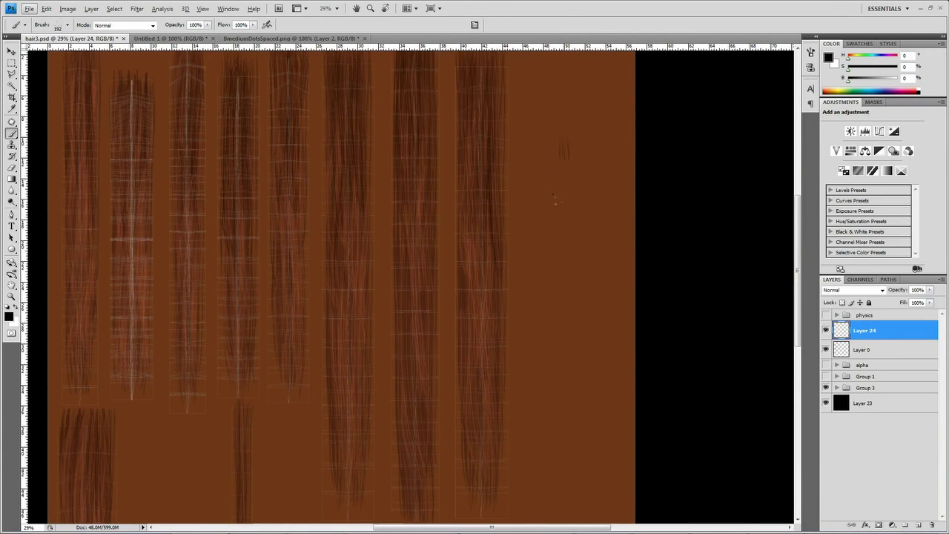
Step: Try two long black hair brush strokes in the empty area right of the painted strands, and undo both
left_click_drag(565, 158, 576, 418)
left_click_drag(546, 142, 559, 398)
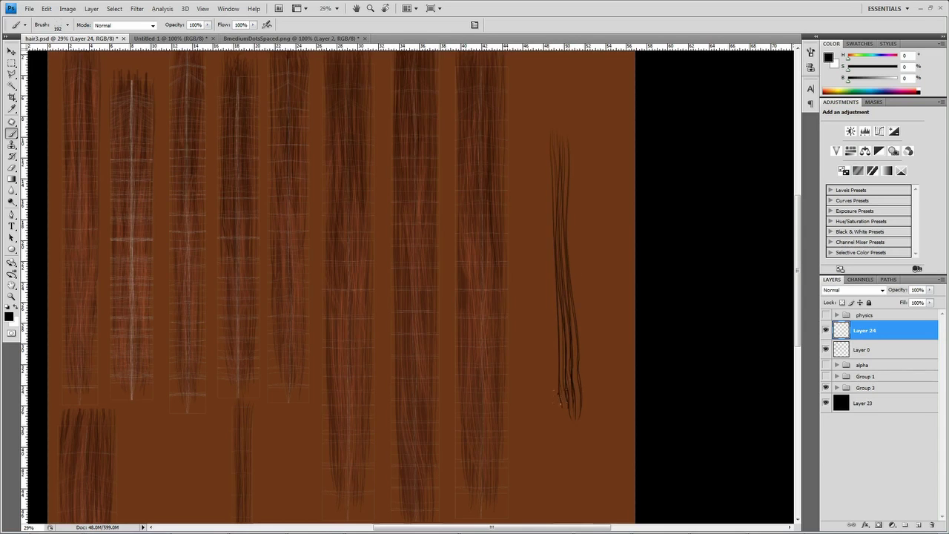
key("ctrl+alt+z")
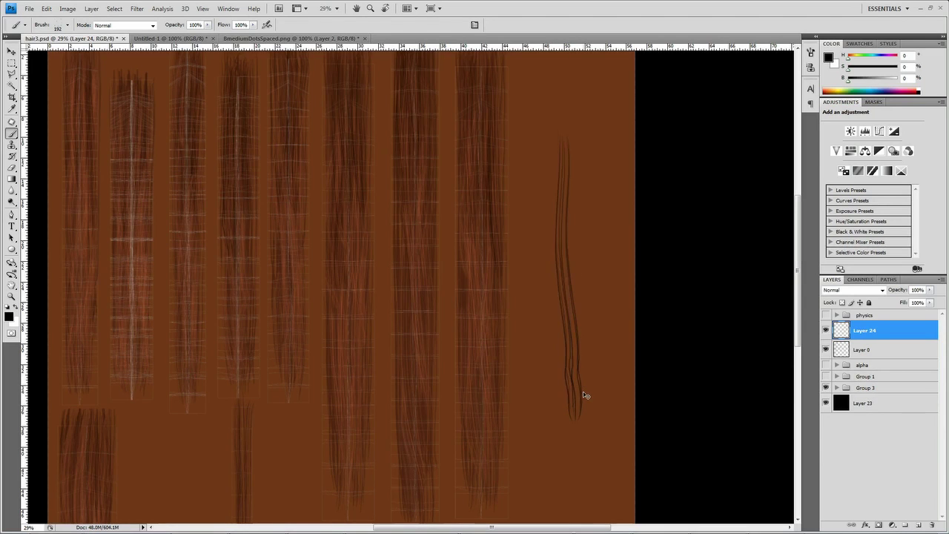
key("ctrl+alt+z")
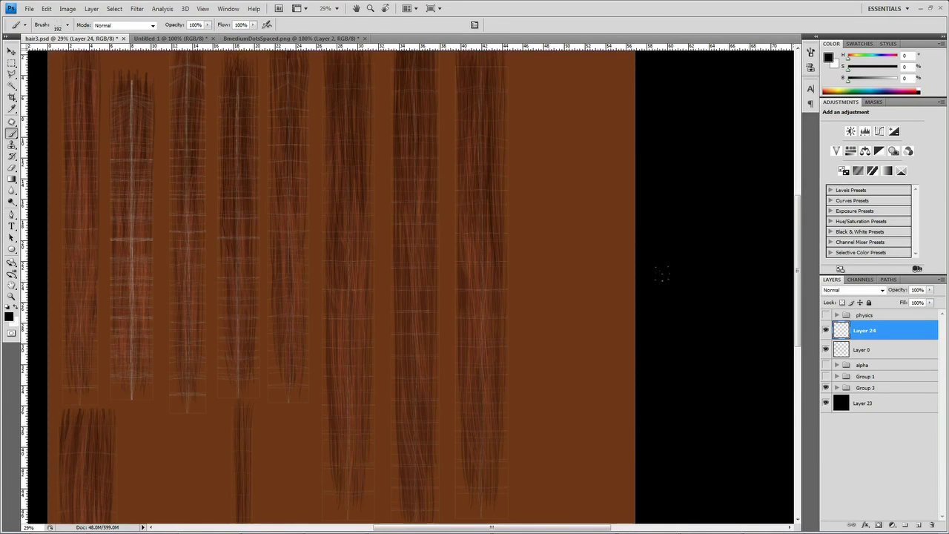
Step: Show the alpha group and inspect the white hair strands of the transparency map
scroll(662, 274, "down", 3, "alt")
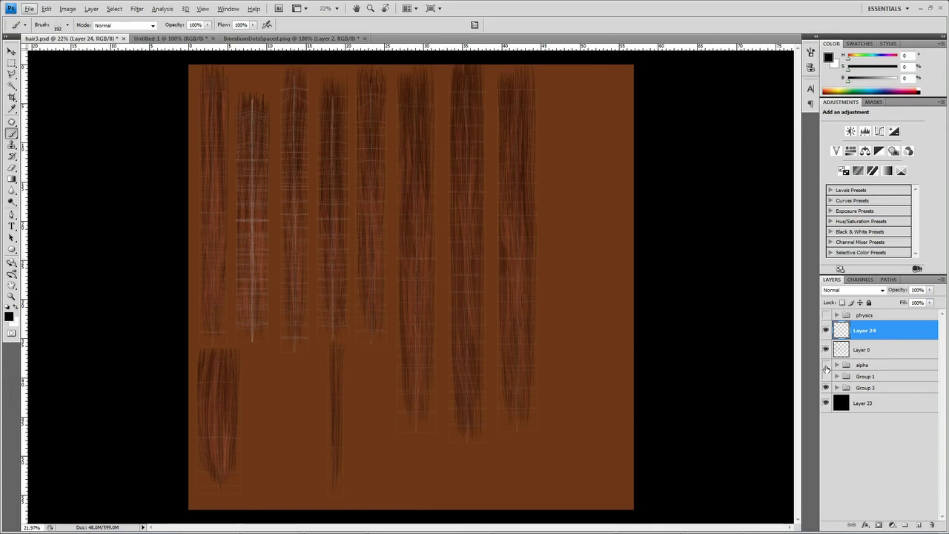
left_click(826, 366)
scroll(420, 278, "up", 6, "alt")
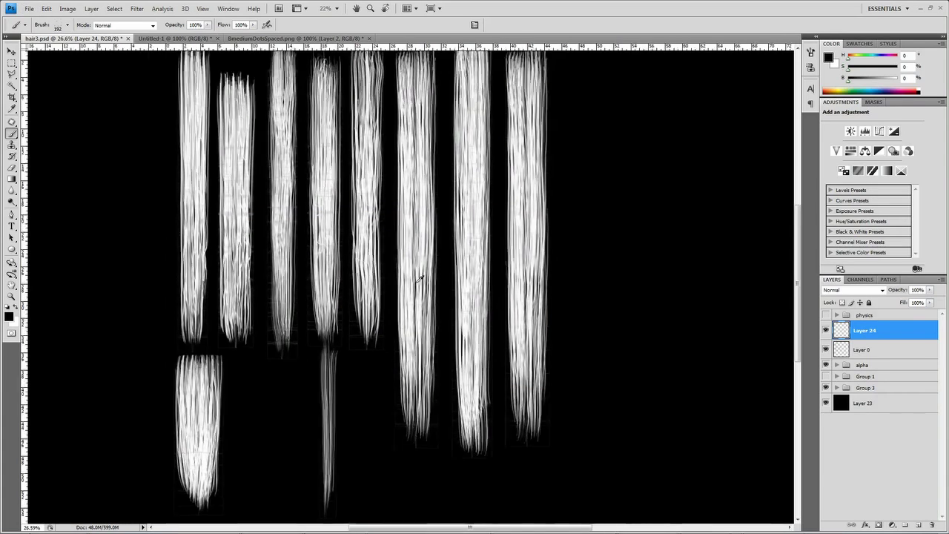
scroll(419, 278, "down", 3, "alt")
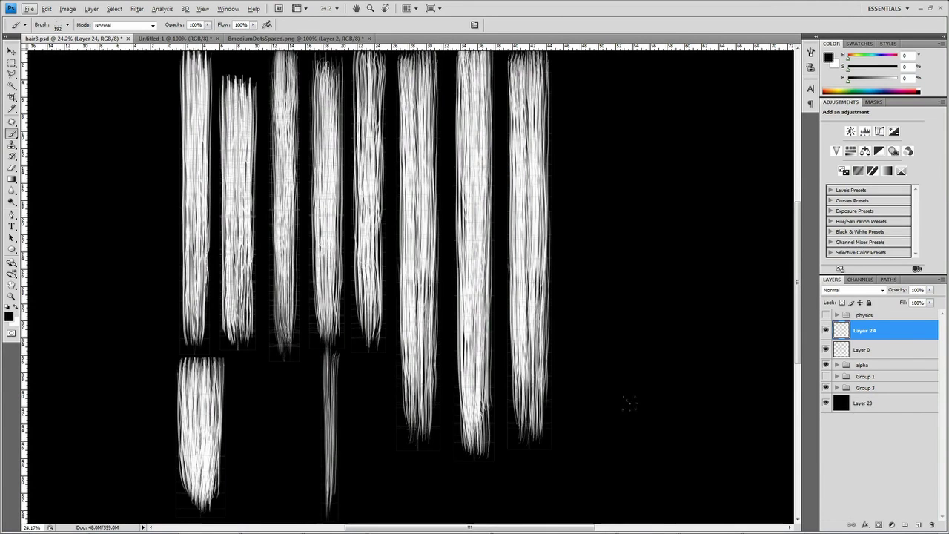
Step: Hide the alpha group and show Group 1
left_click(825, 365)
left_click(825, 376)
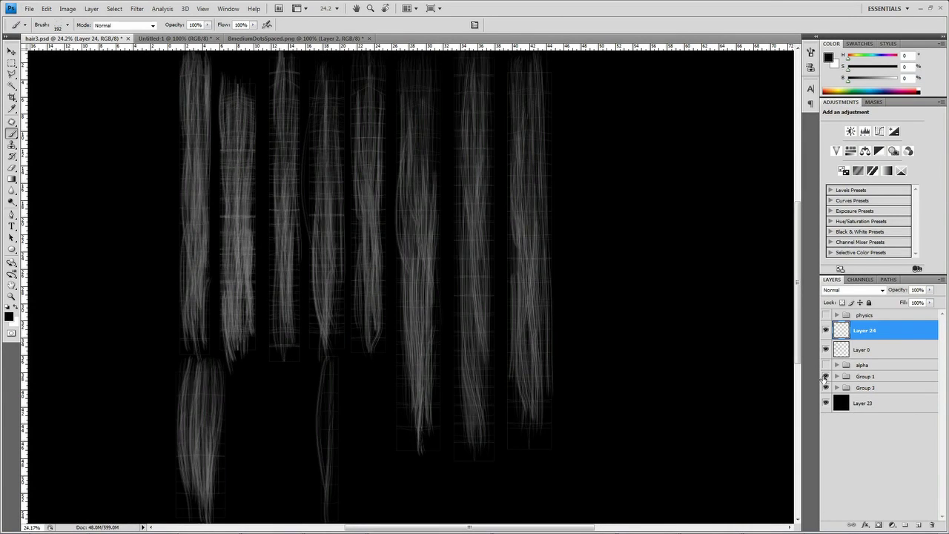